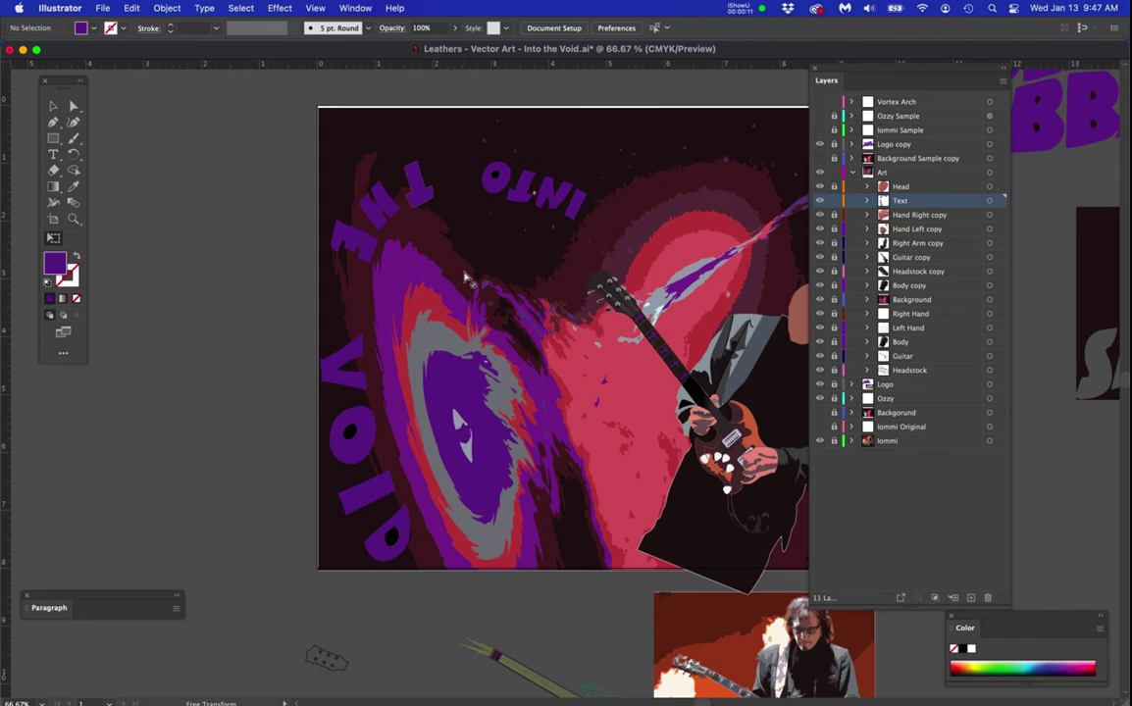
- Duplicate the Text layer within the Art layer and hide the Text copy
drag(462, 397, 487, 288)
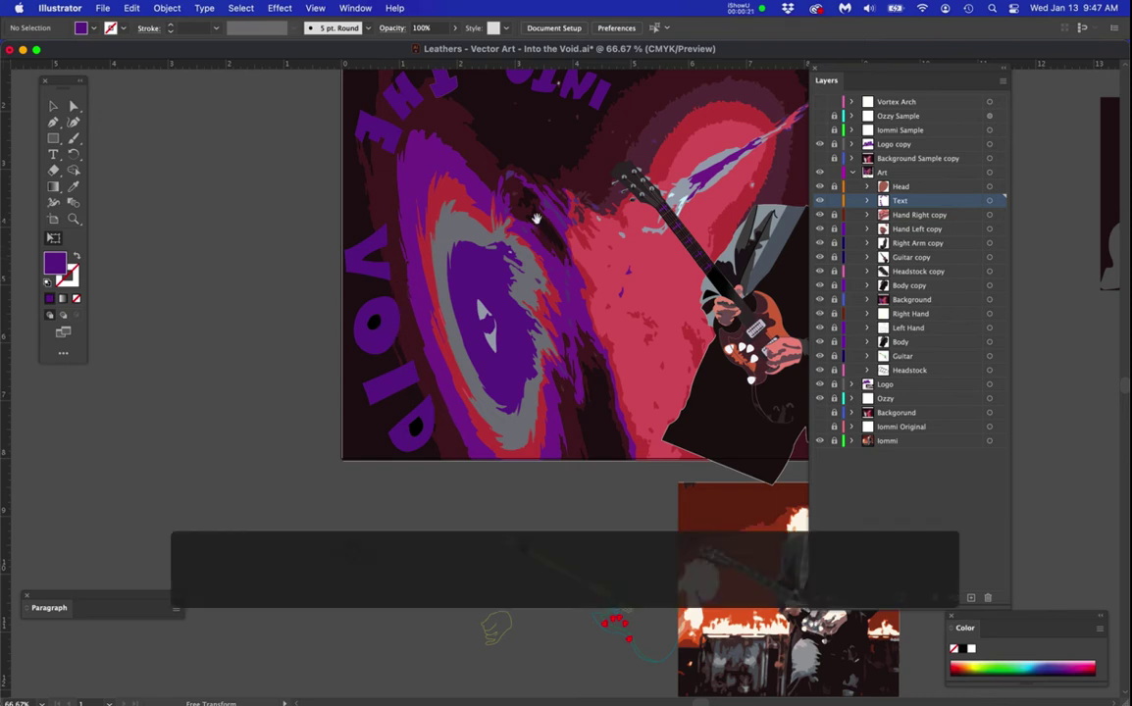
drag(500, 349, 464, 483)
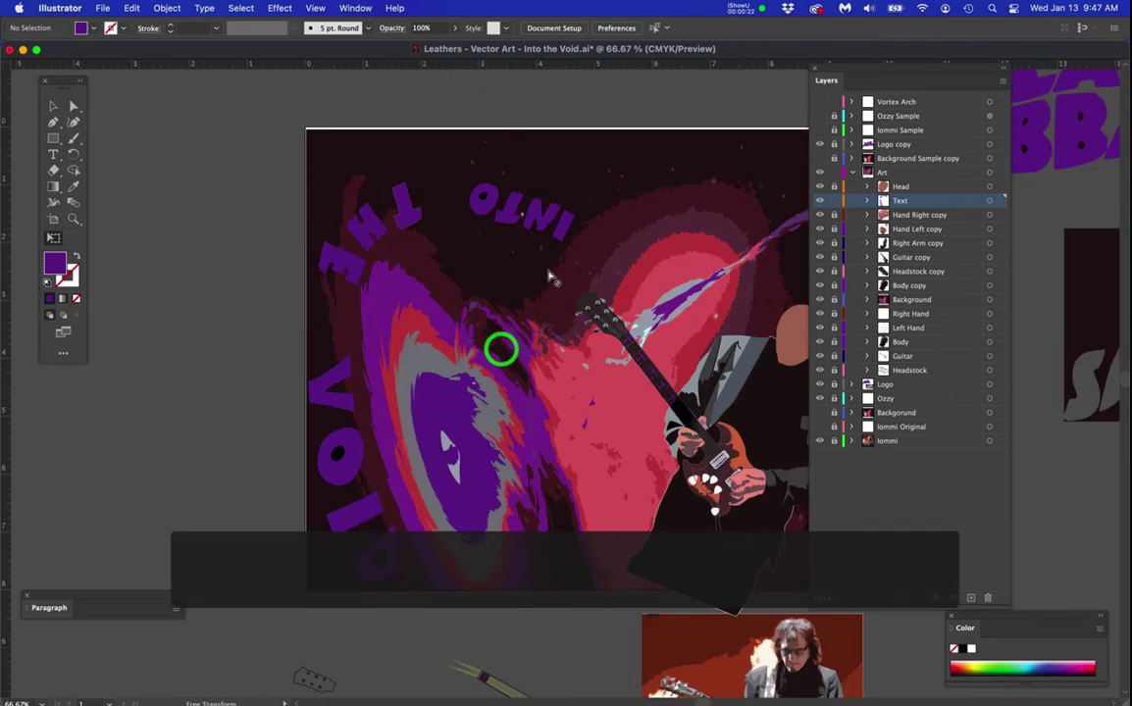
click(934, 202)
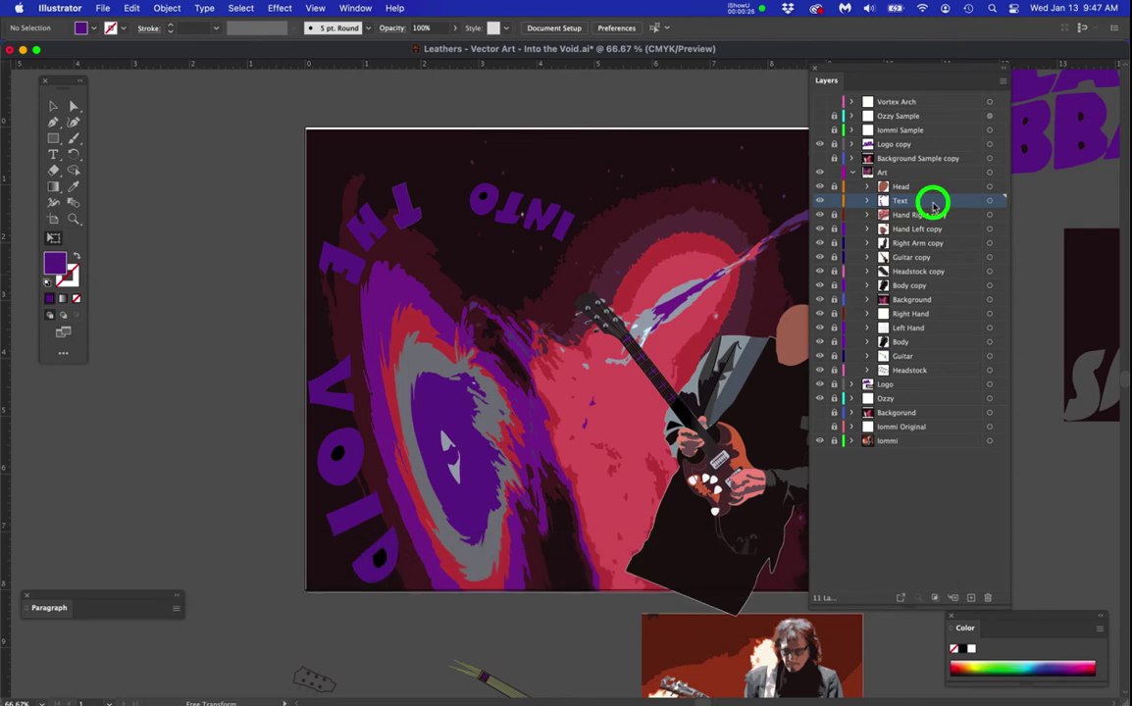
click(820, 200)
click(819, 200)
click(919, 203)
drag(918, 203, 970, 598)
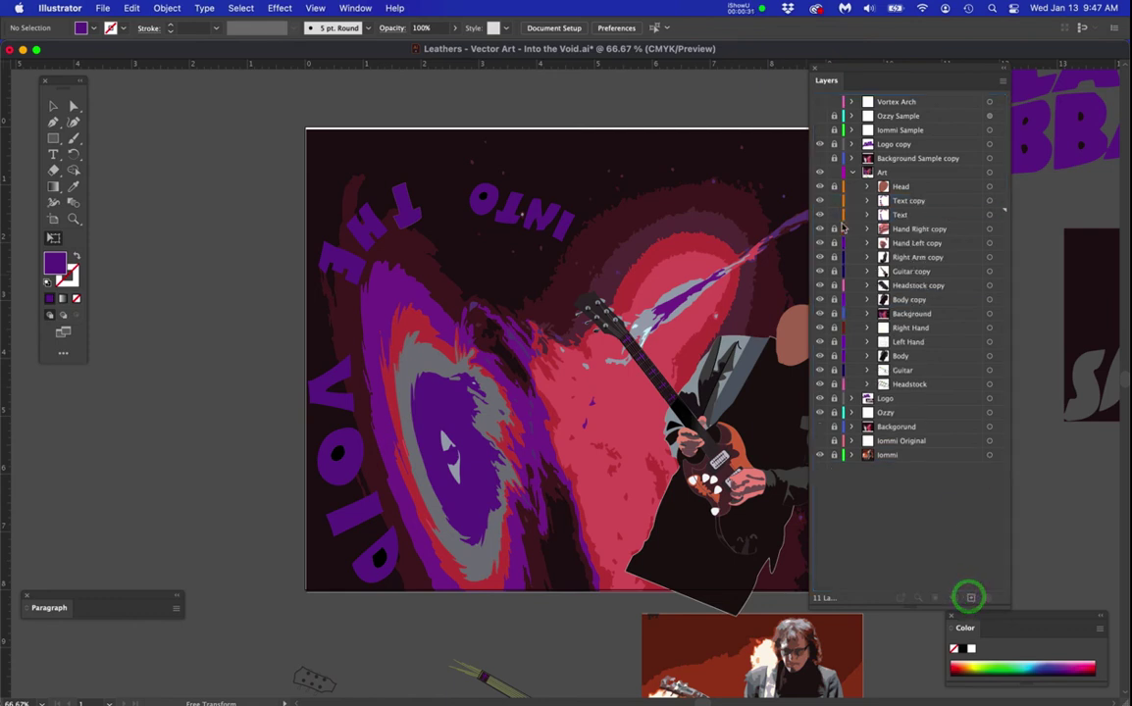
click(820, 200)
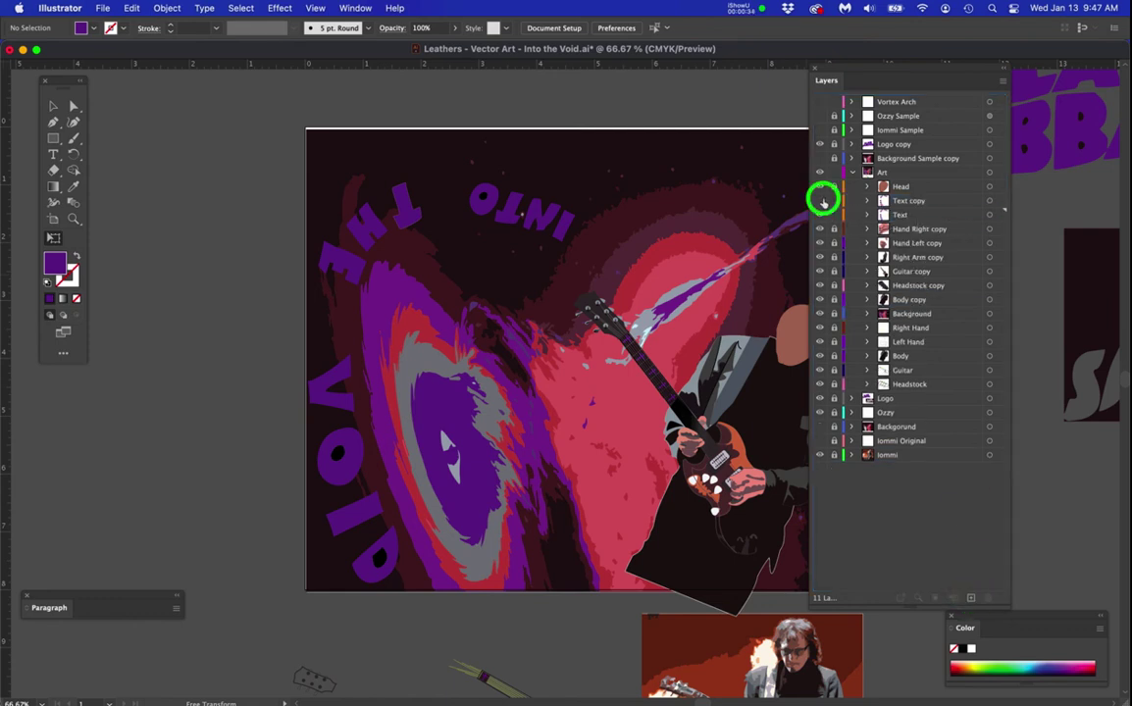
- Set the original Text layer's artwork to 30% opacity, lock that layer and show the Text copy layer
click(991, 219)
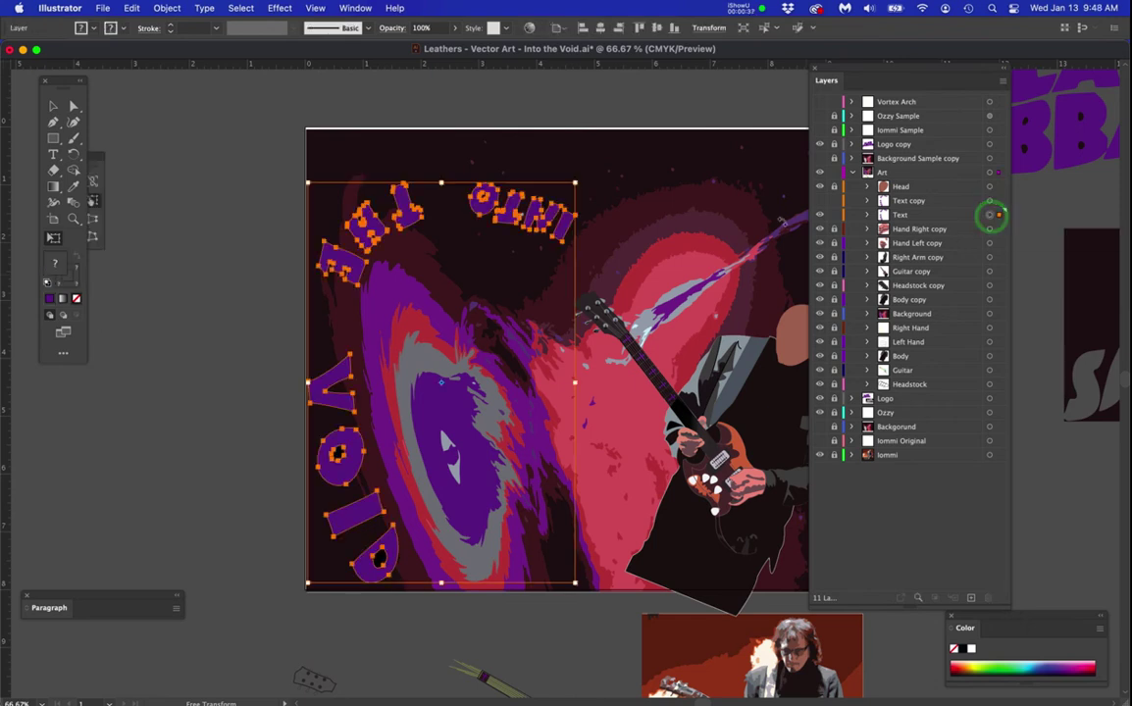
key(a)
click(412, 26)
text(30)
key(Return)
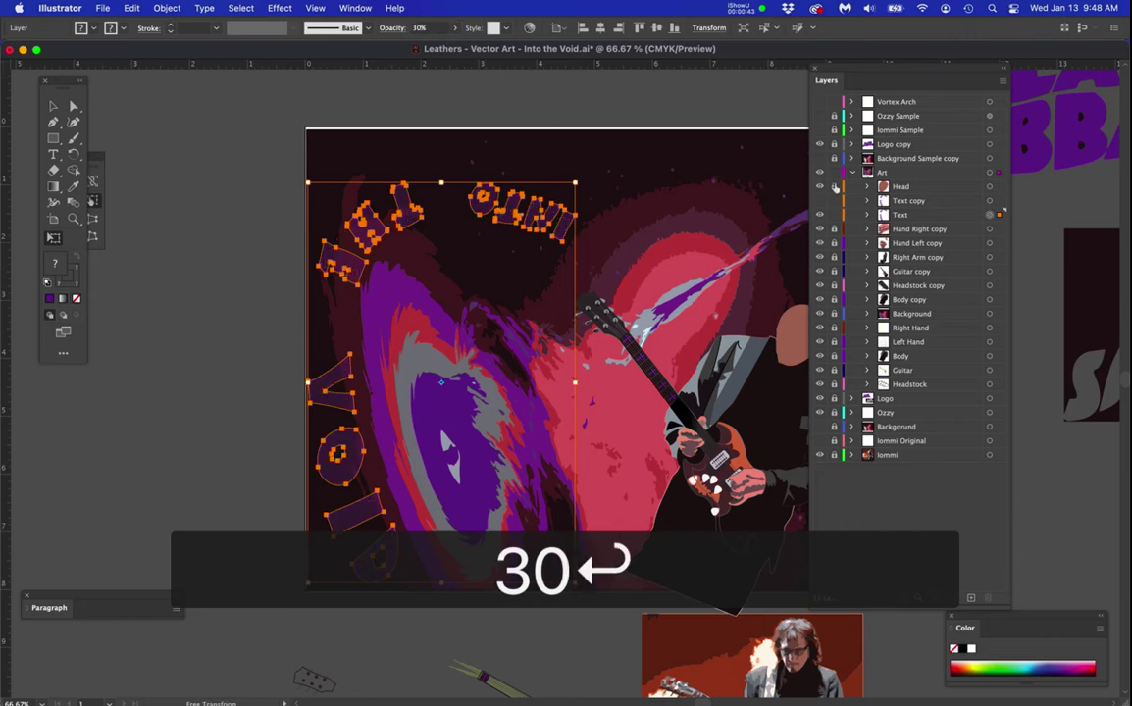
click(821, 215)
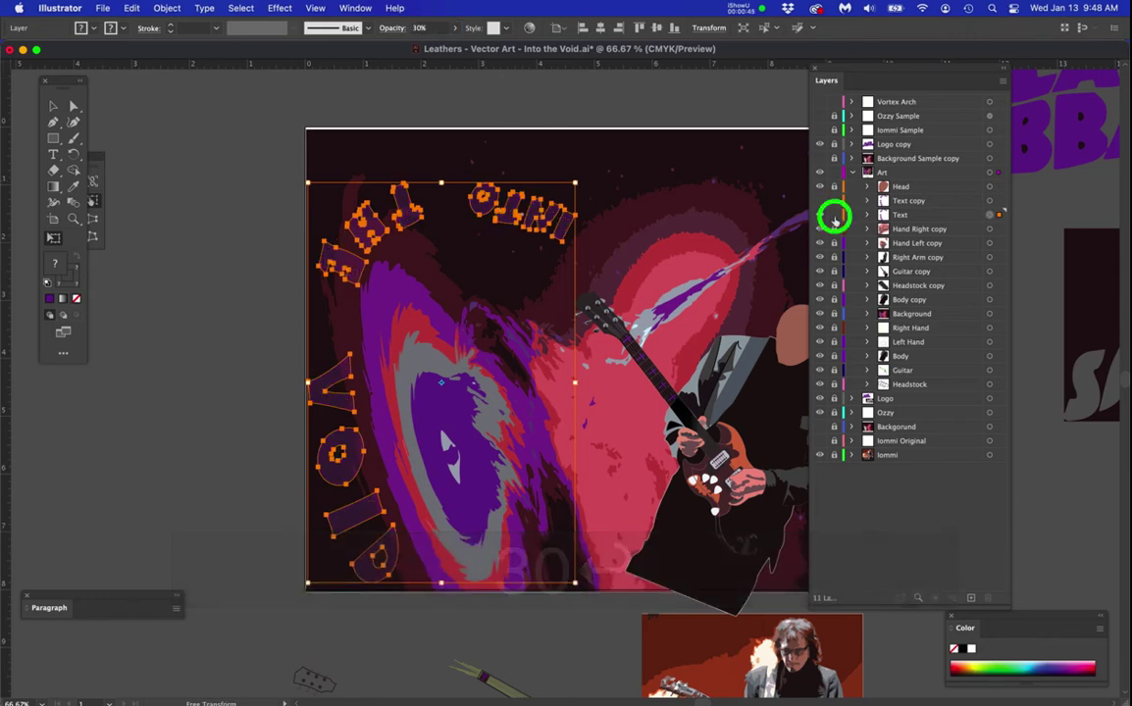
click(820, 213)
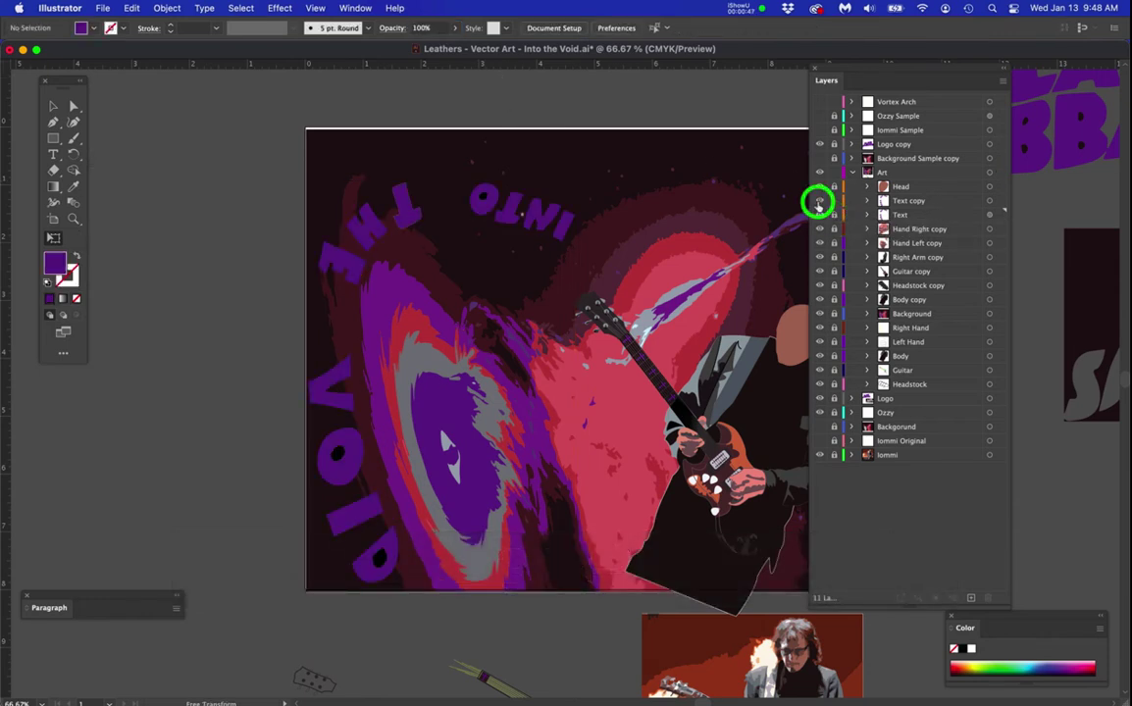
- Select the INTO letters on the Text copy layer and rotate them counterclockwise until the word sits level
click(582, 187)
click(582, 187)
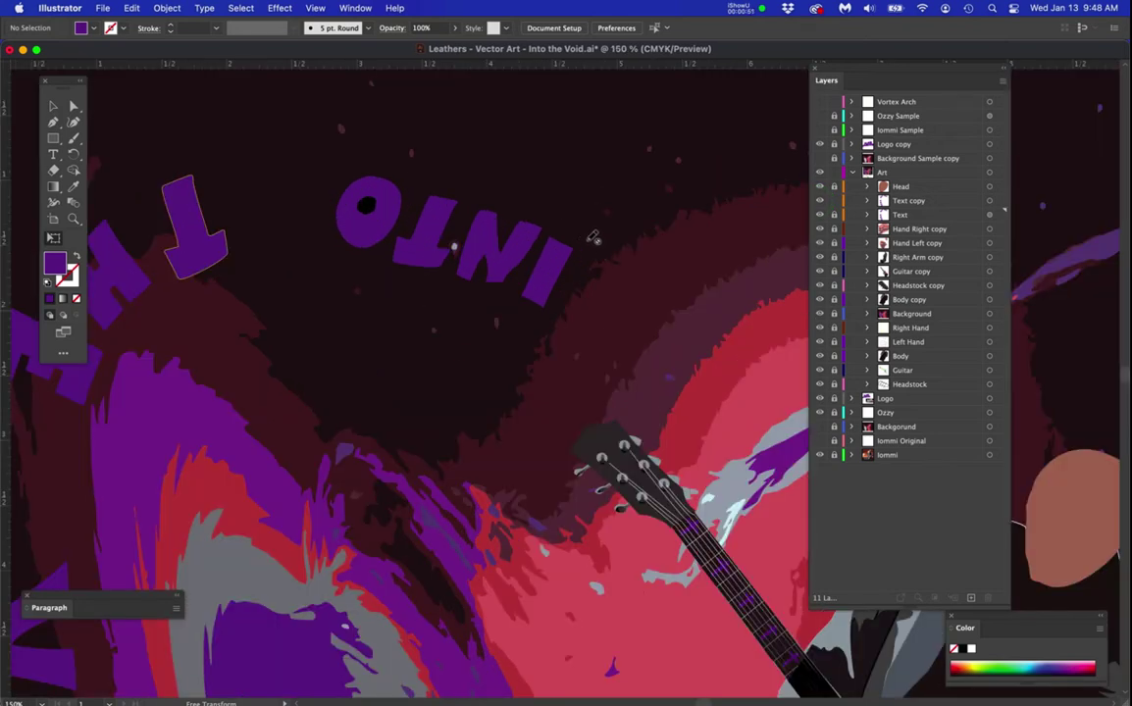
key(a)
drag(310, 139, 576, 361)
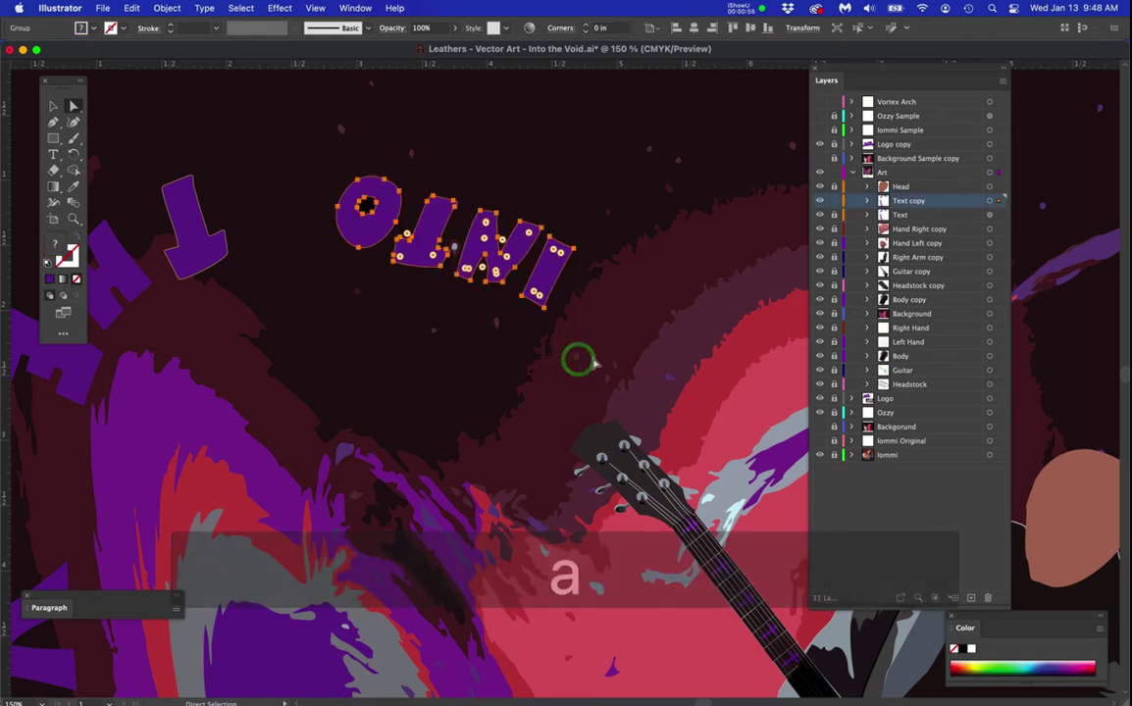
key(e)
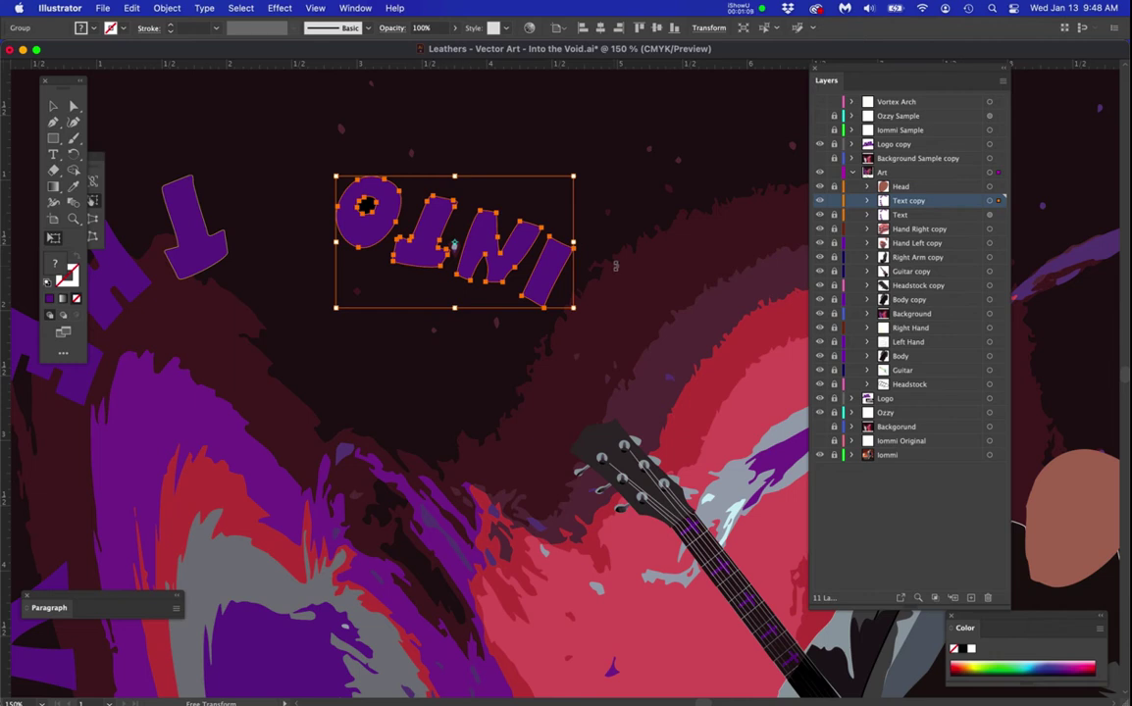
drag(618, 260, 623, 209)
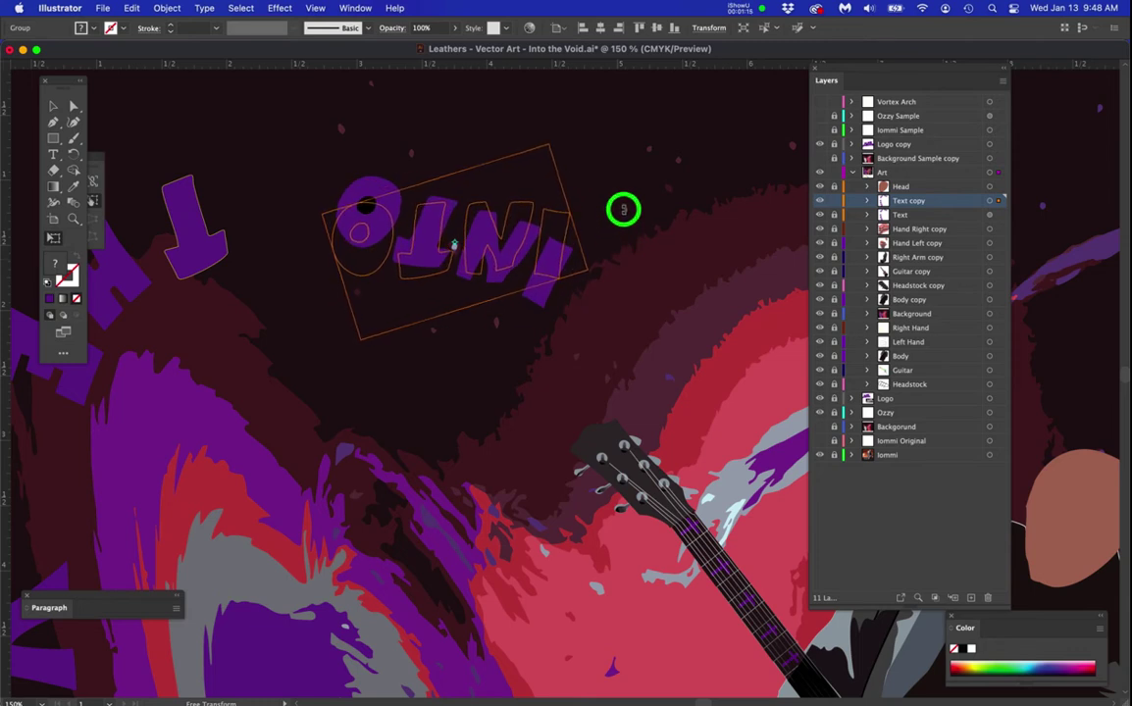
key(super+z)
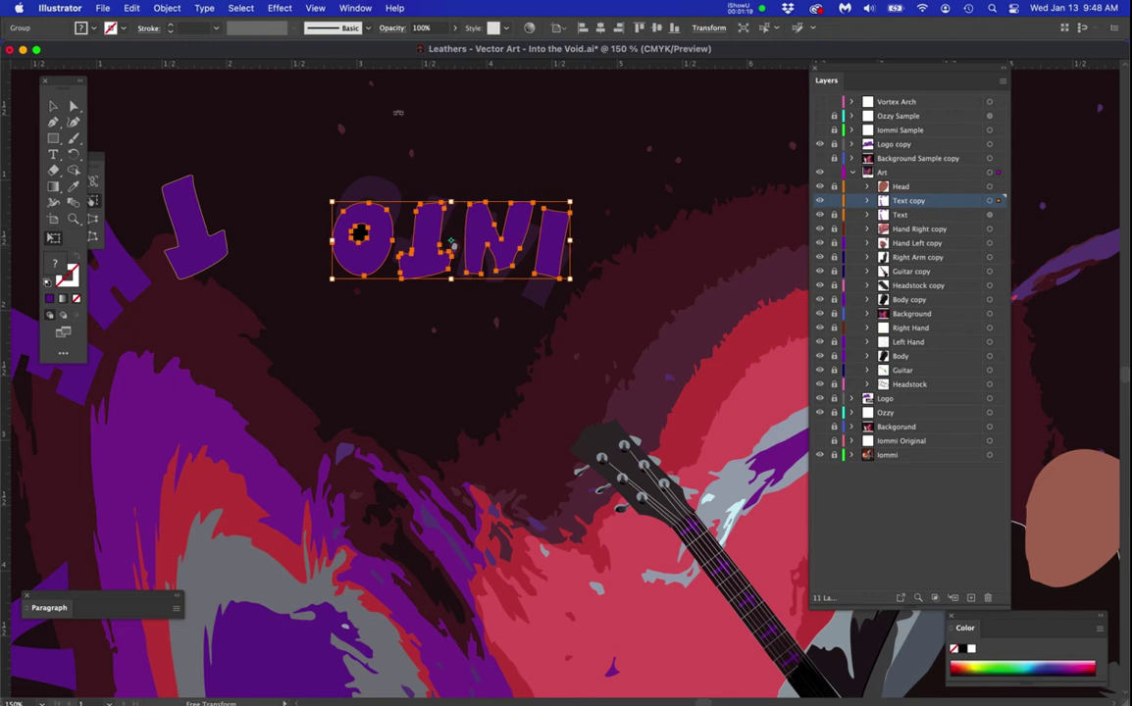
- Reset the bounding box of the levelled INTO lettering and rotate the word clockwise to match its faded original
key(a)
click(170, 8)
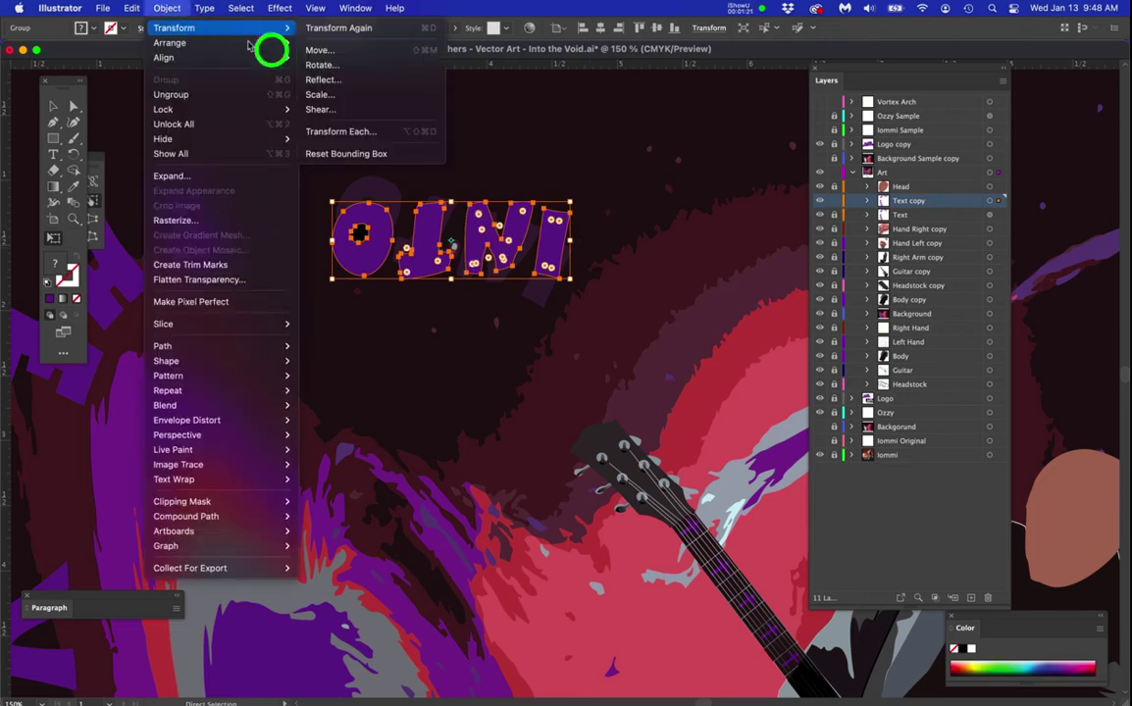
mouse_move(292, 34)
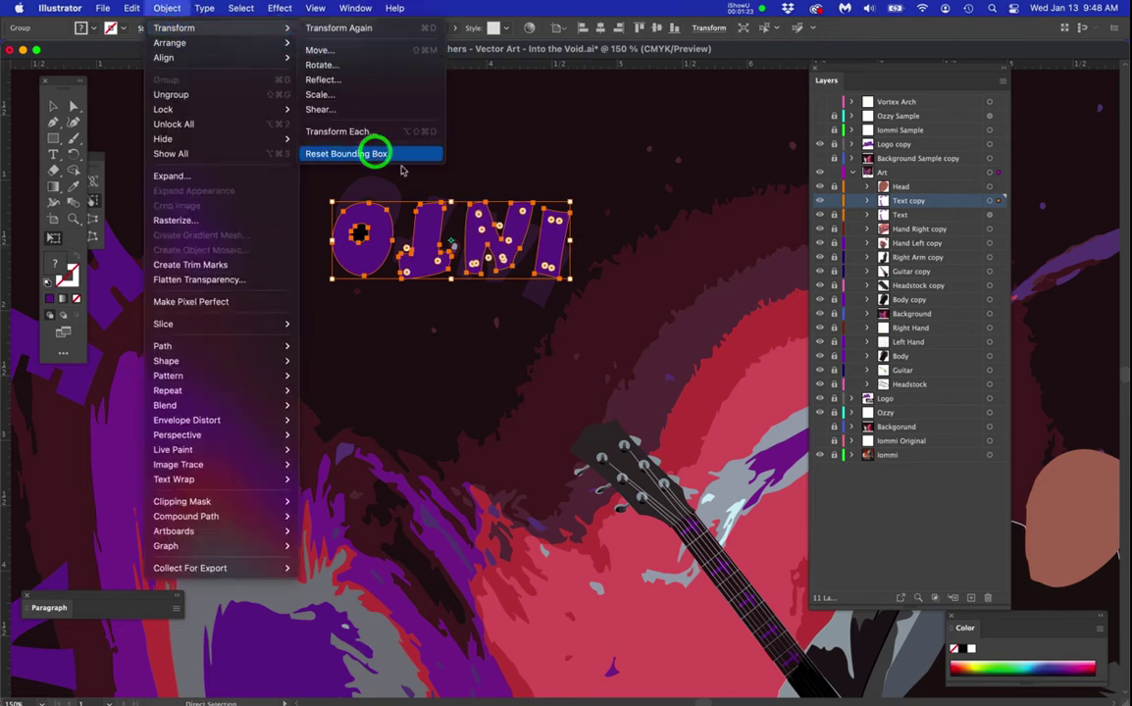
click(374, 152)
key(e)
drag(641, 313, 624, 334)
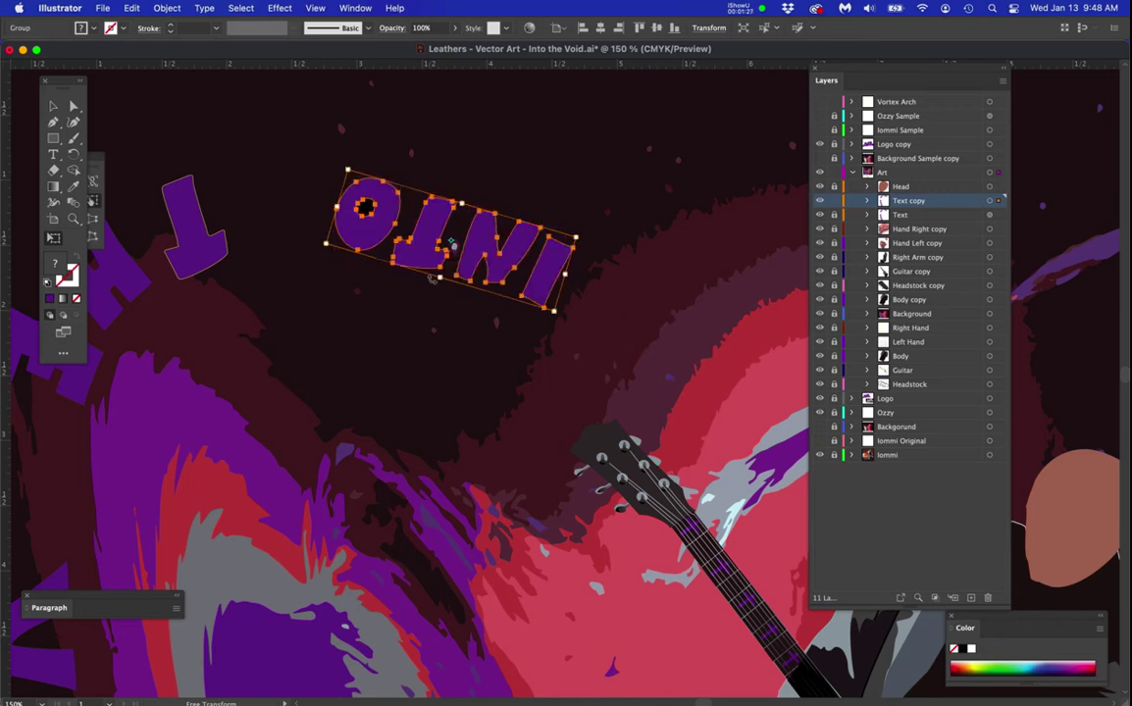
- Apply a perspective distortion to INTO, widening the word's lower edge symmetrically, and deselect it
click(554, 312)
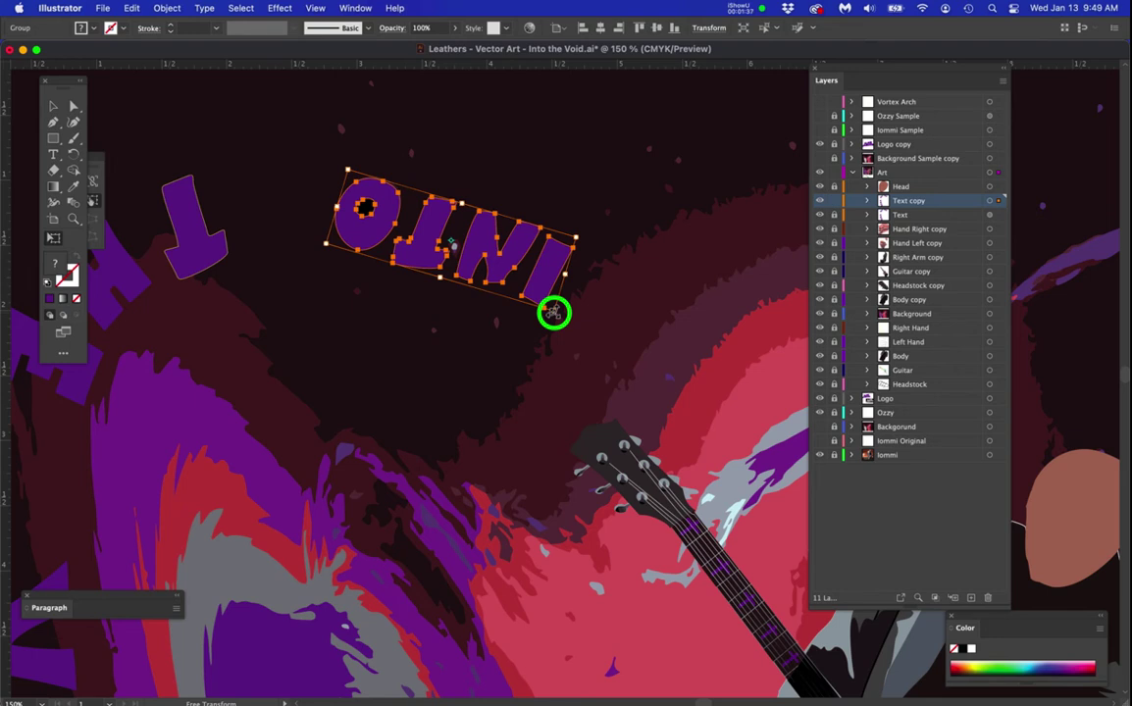
drag(553, 312, 587, 332)
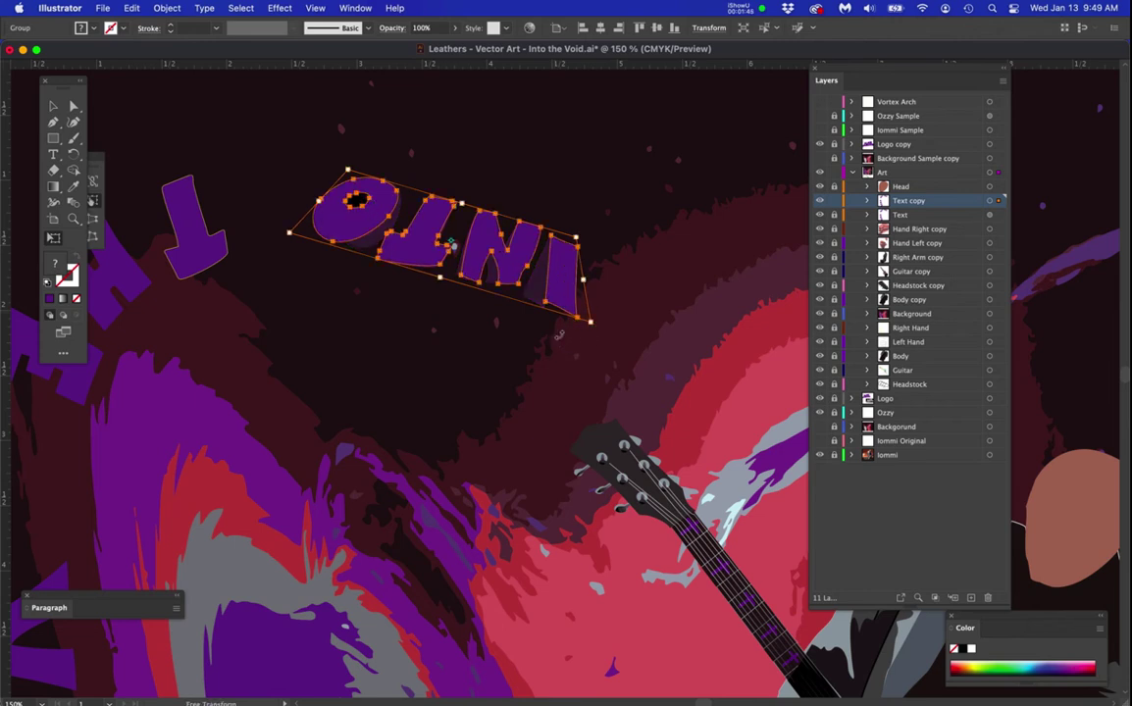
drag(588, 324, 595, 324)
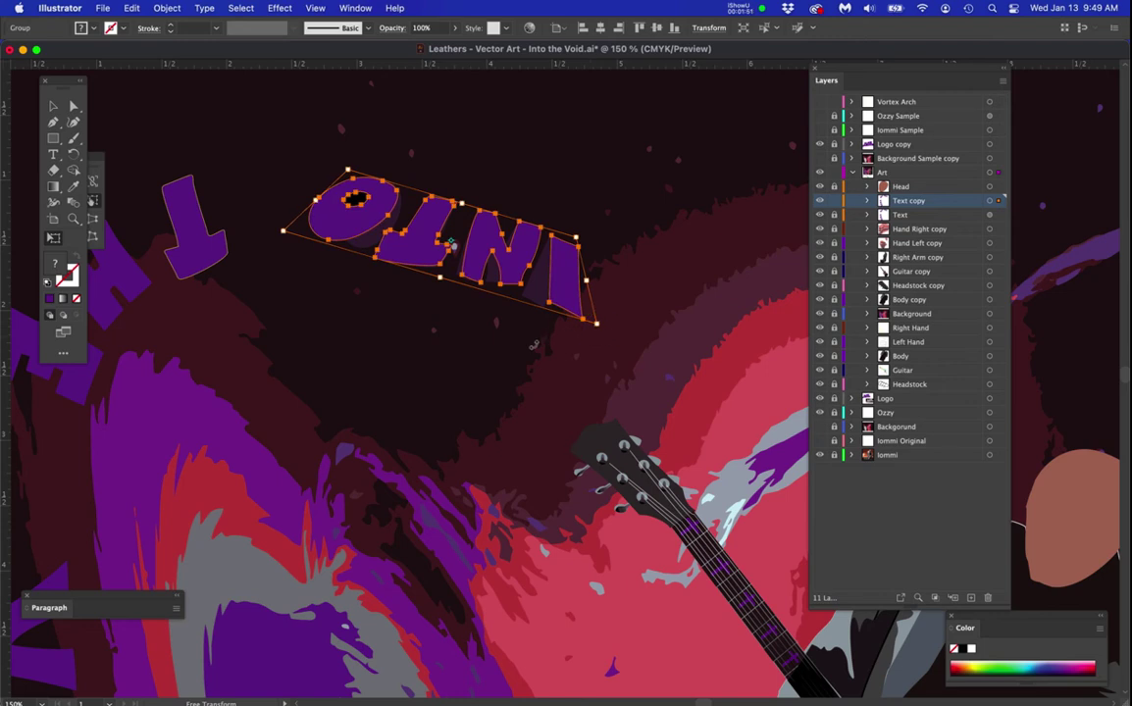
key(a)
click(506, 351)
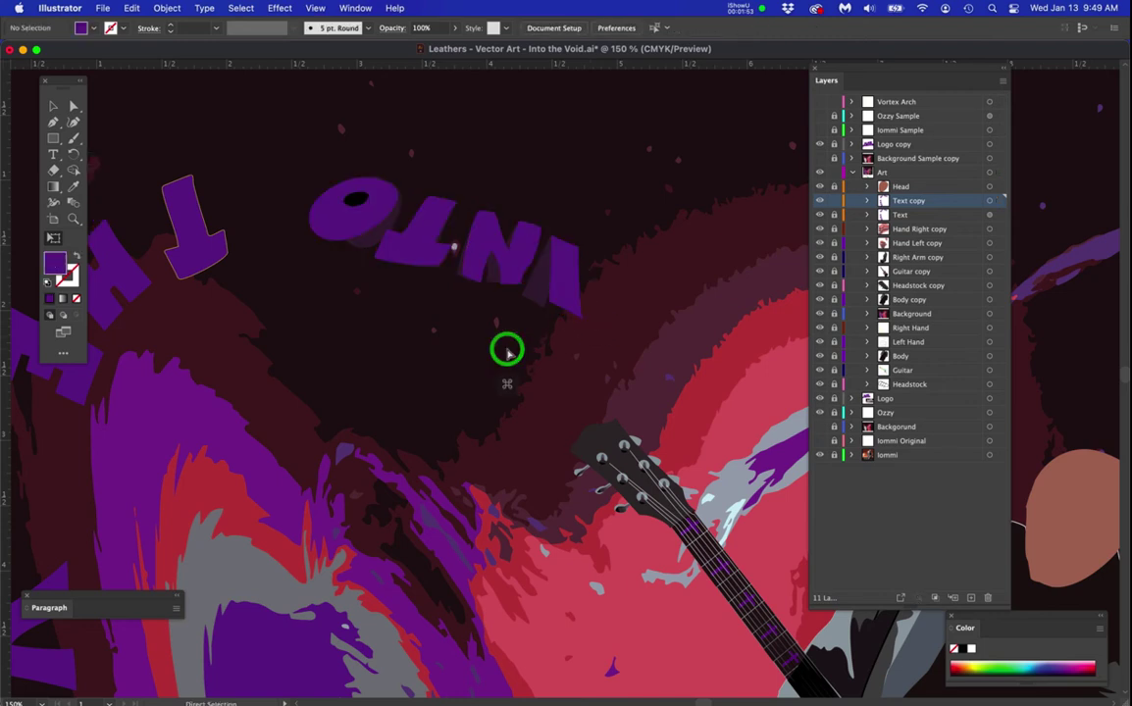
- Rotate the letter I of INTO slightly clockwise to follow the slant of the word, and deselect it
key(a)
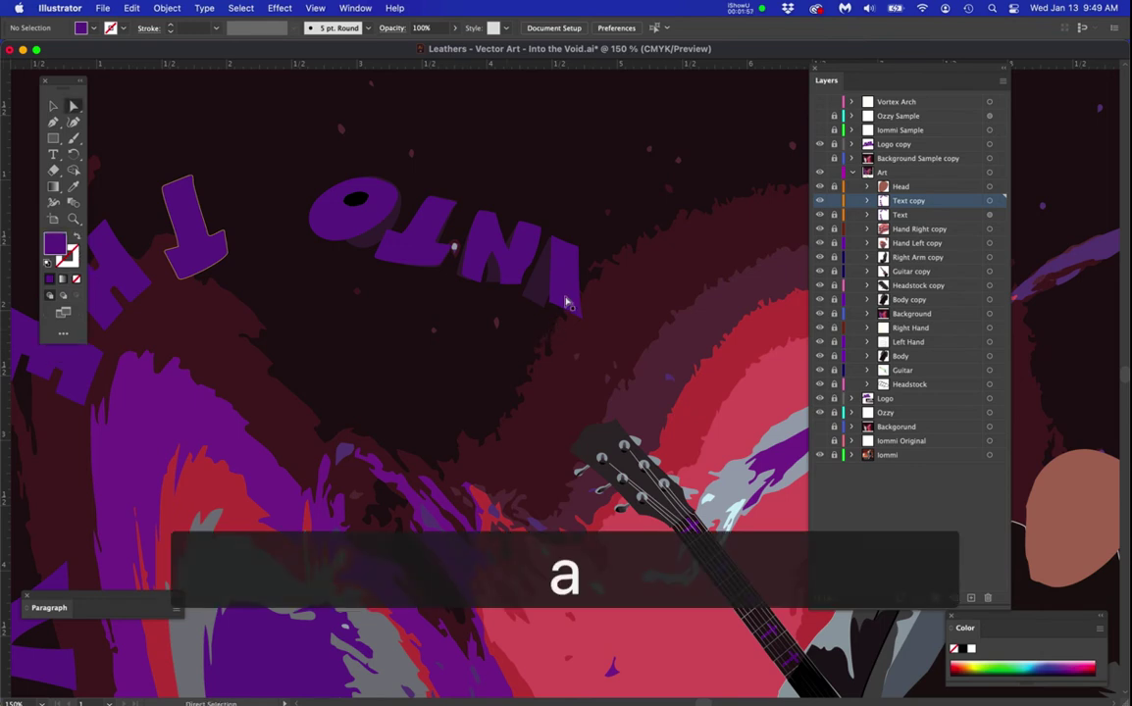
click(567, 278)
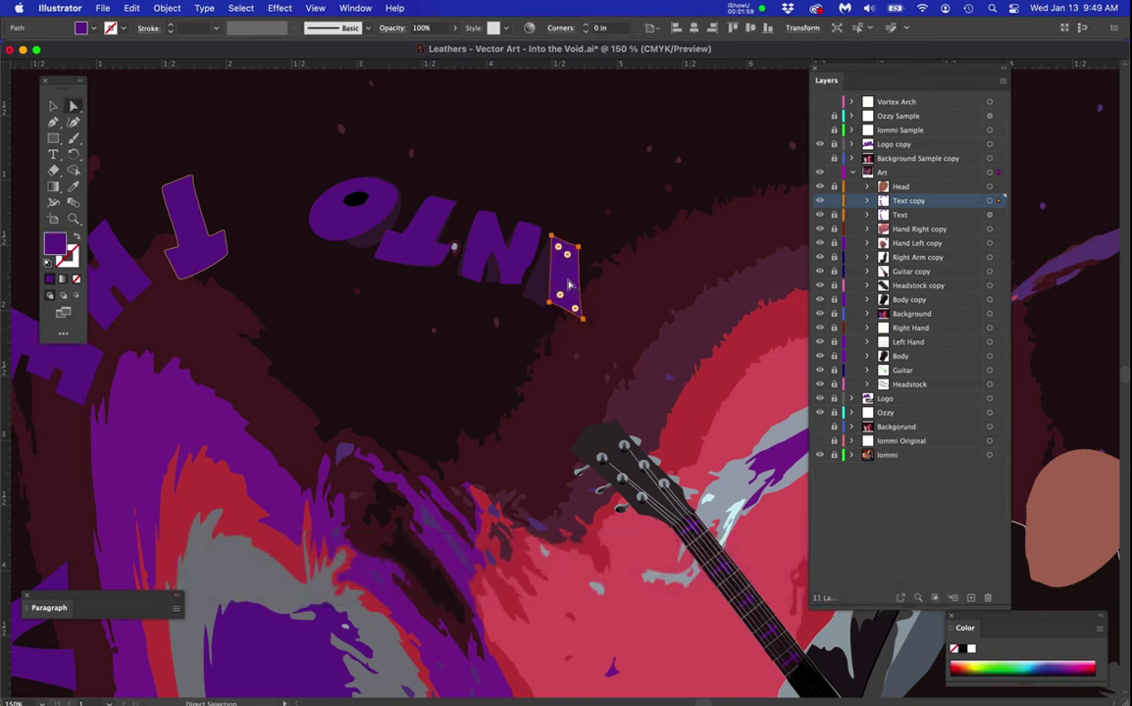
key(e)
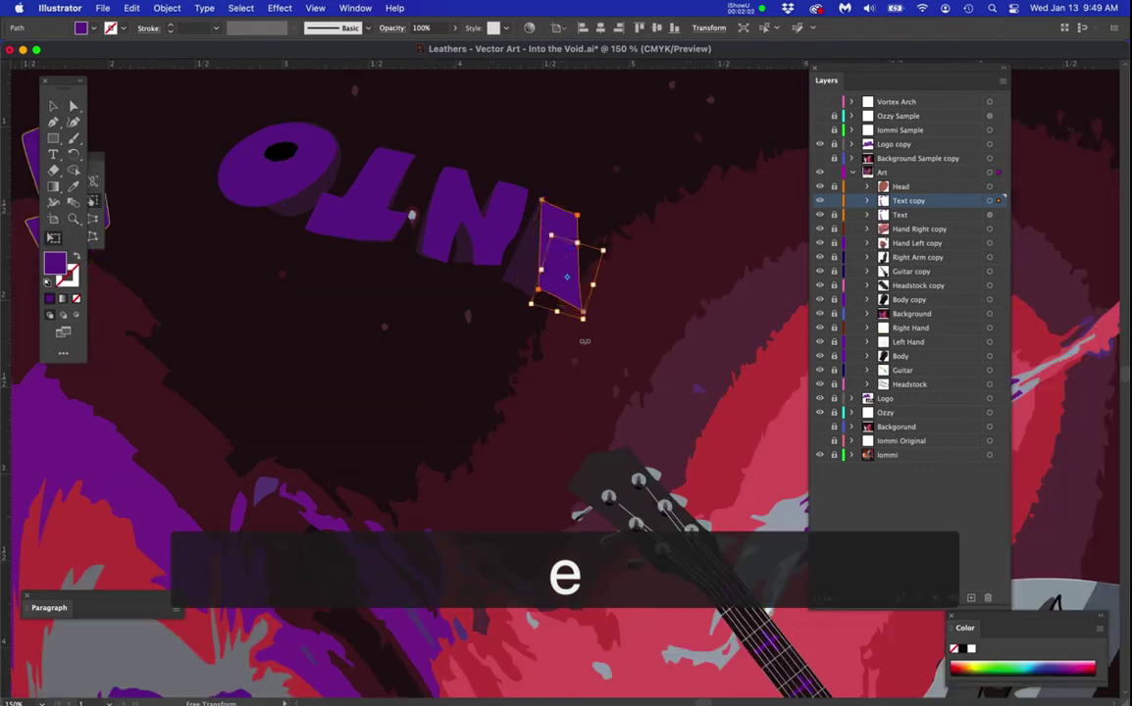
scroll(574, 360, up, 2)
drag(556, 351, 529, 349)
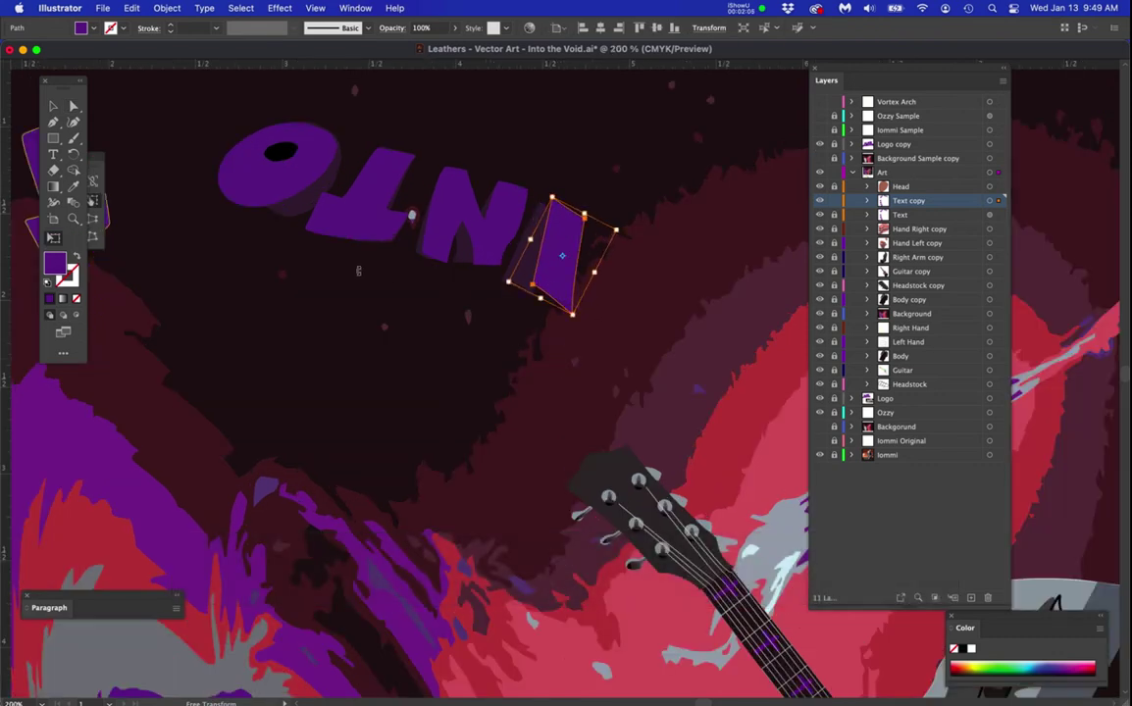
scroll(355, 269, down, 3)
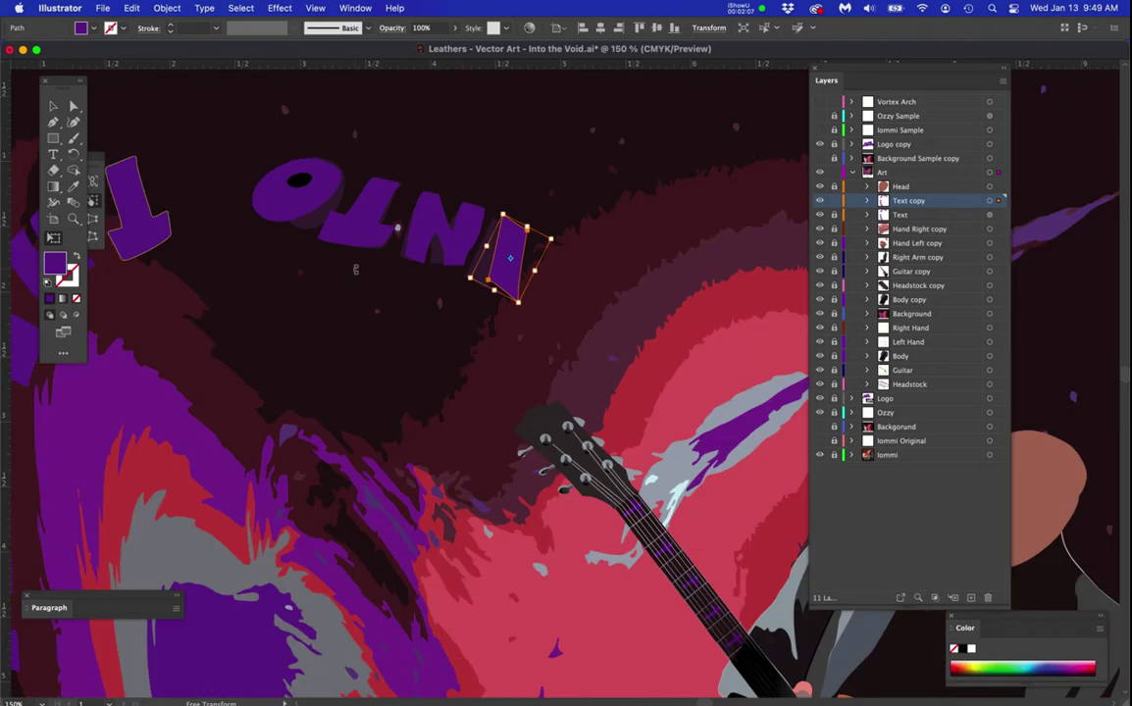
click(356, 300)
scroll(396, 326, down, 1)
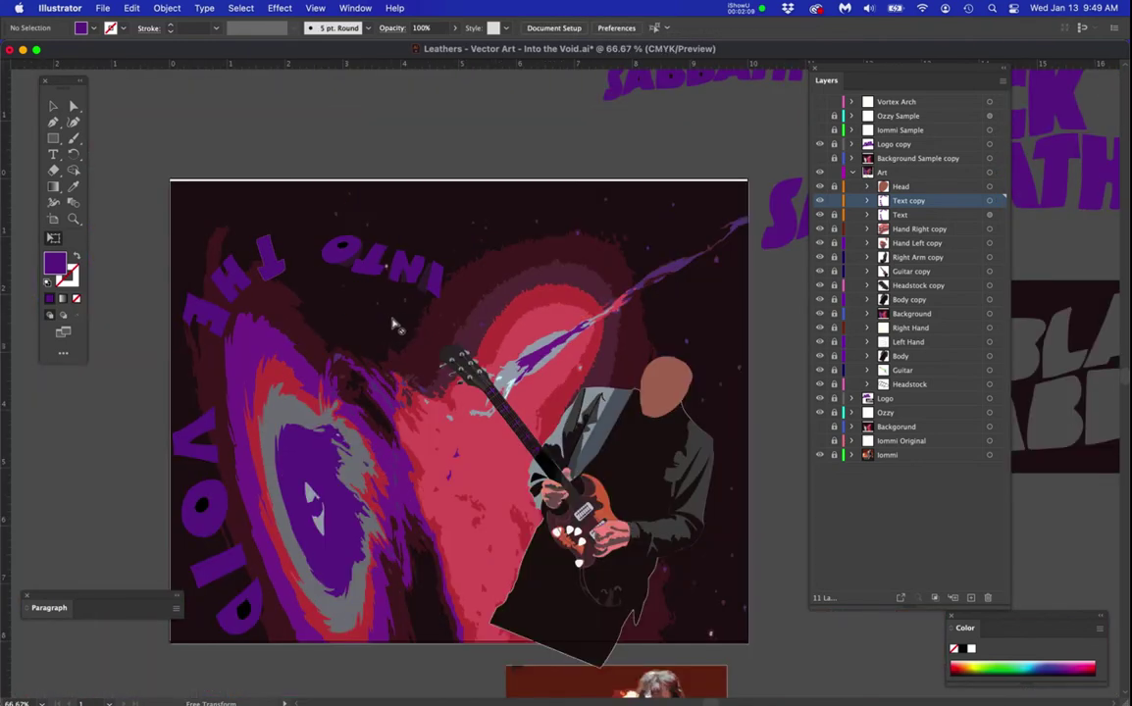
- Fine-tune the letter I of INTO by nudging it slightly and rotating it a little further clockwise
scroll(432, 293, up, 2)
click(438, 284)
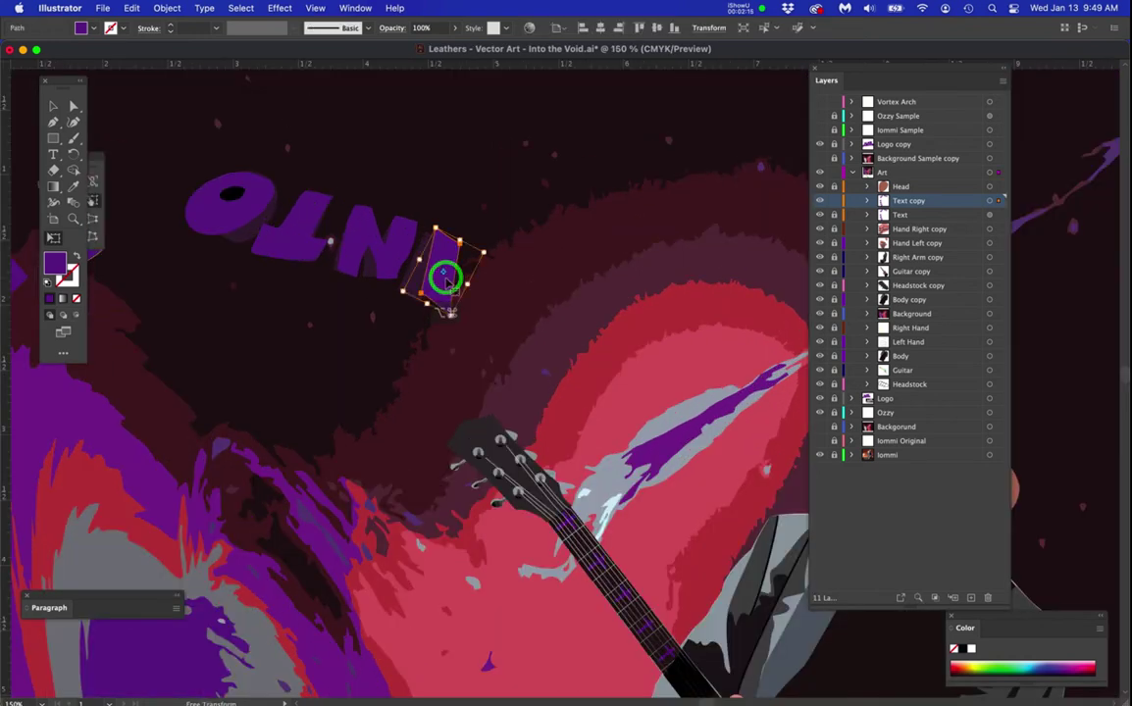
drag(438, 283, 440, 278)
drag(481, 326, 475, 324)
click(414, 354)
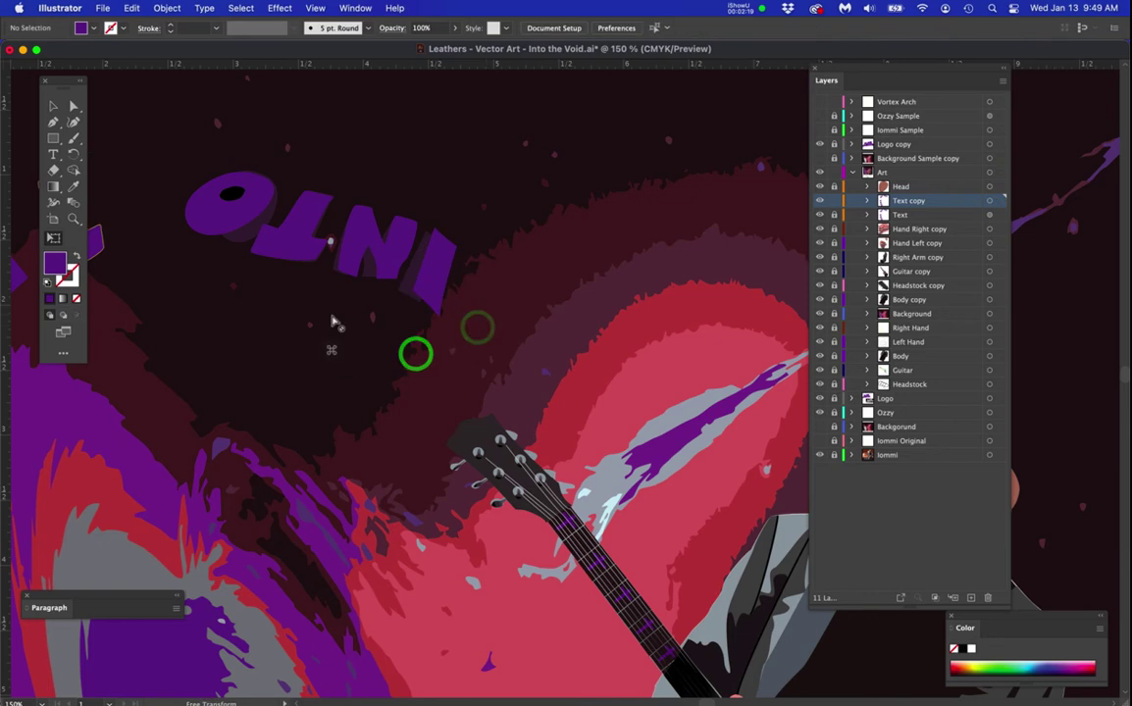
- Select the letters V, O and I of VOID together and nudge them slightly toward the artboard's outer edge
scroll(333, 324, down, 1)
scroll(334, 319, up, 1)
drag(327, 319, 537, 265)
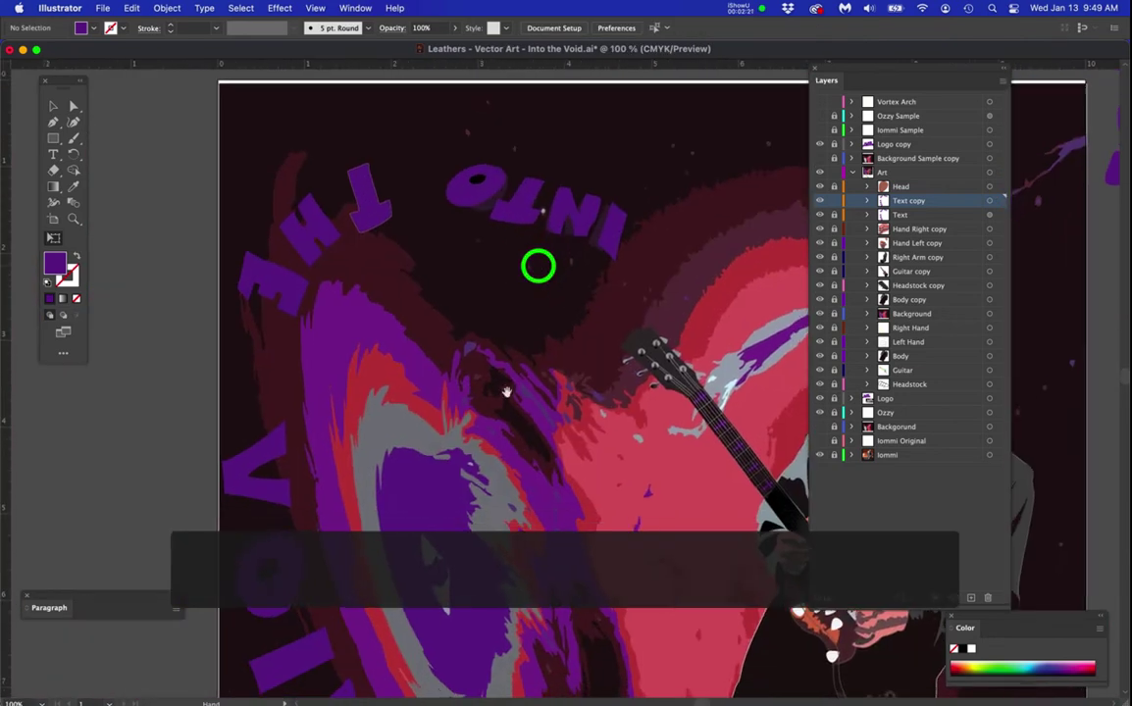
drag(497, 393, 511, 264)
drag(432, 342, 450, 284)
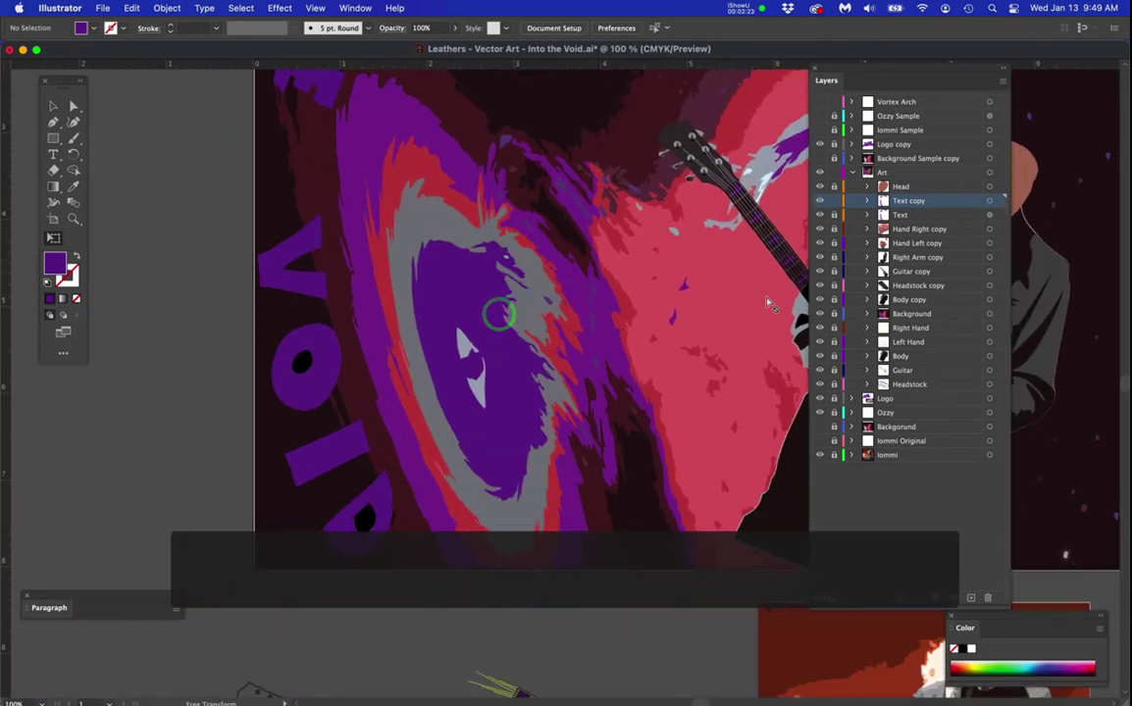
click(275, 272)
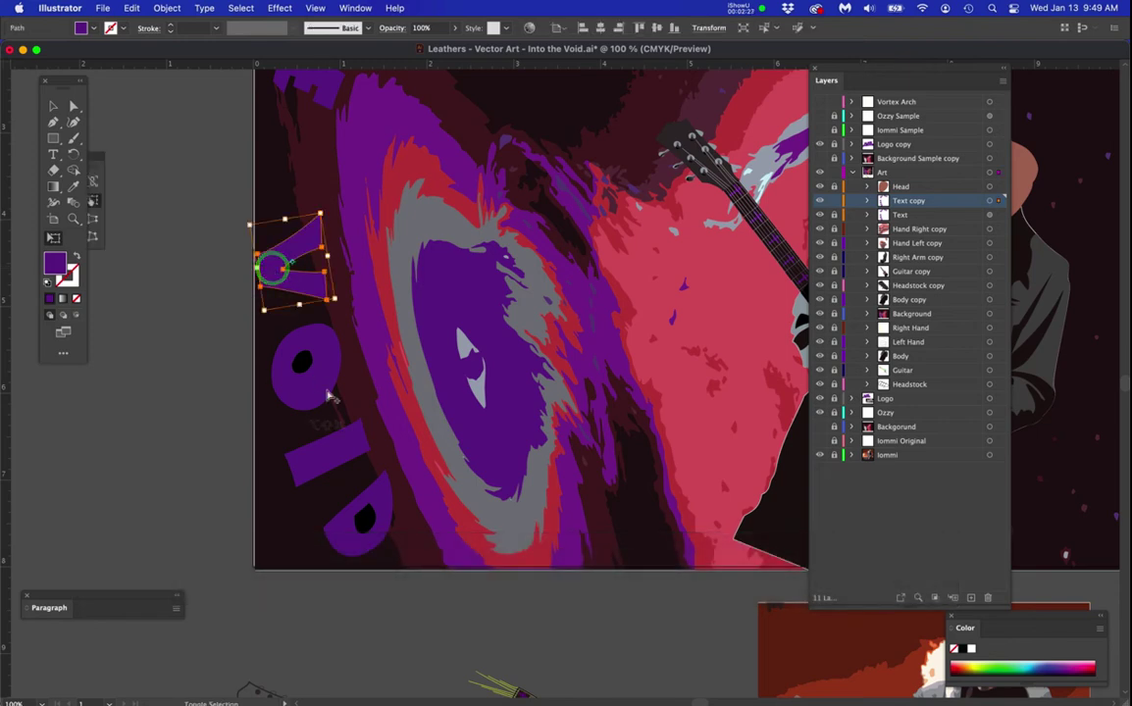
shift+click(321, 383)
shift+click(337, 454)
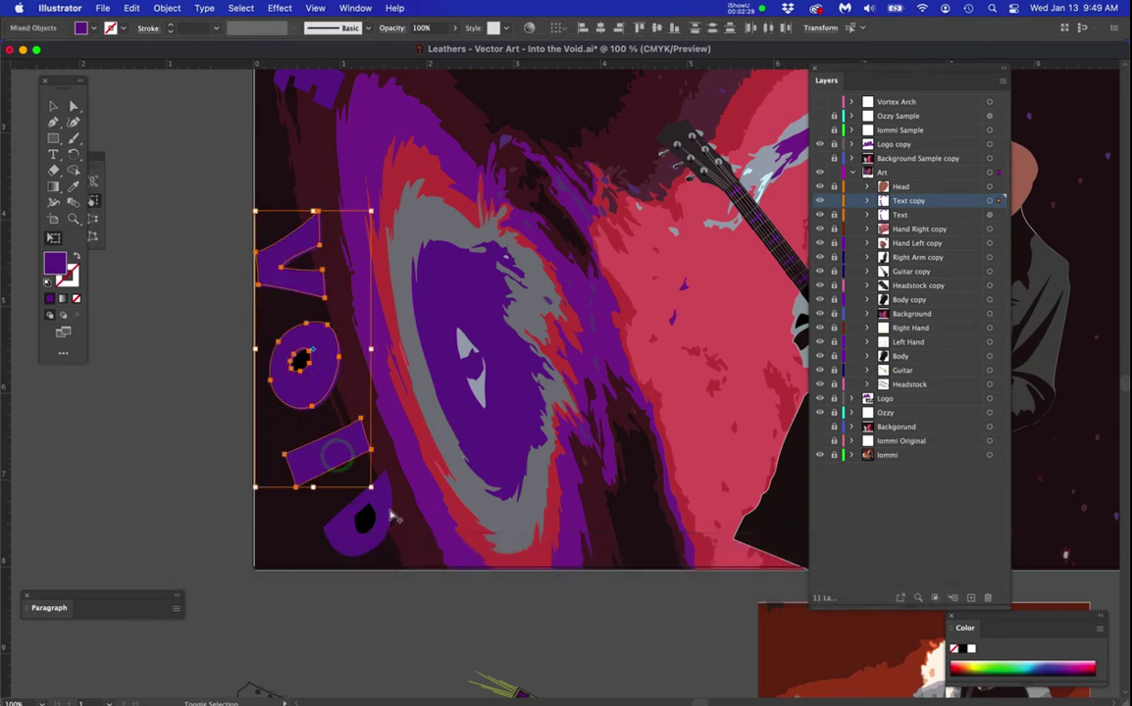
click(437, 493)
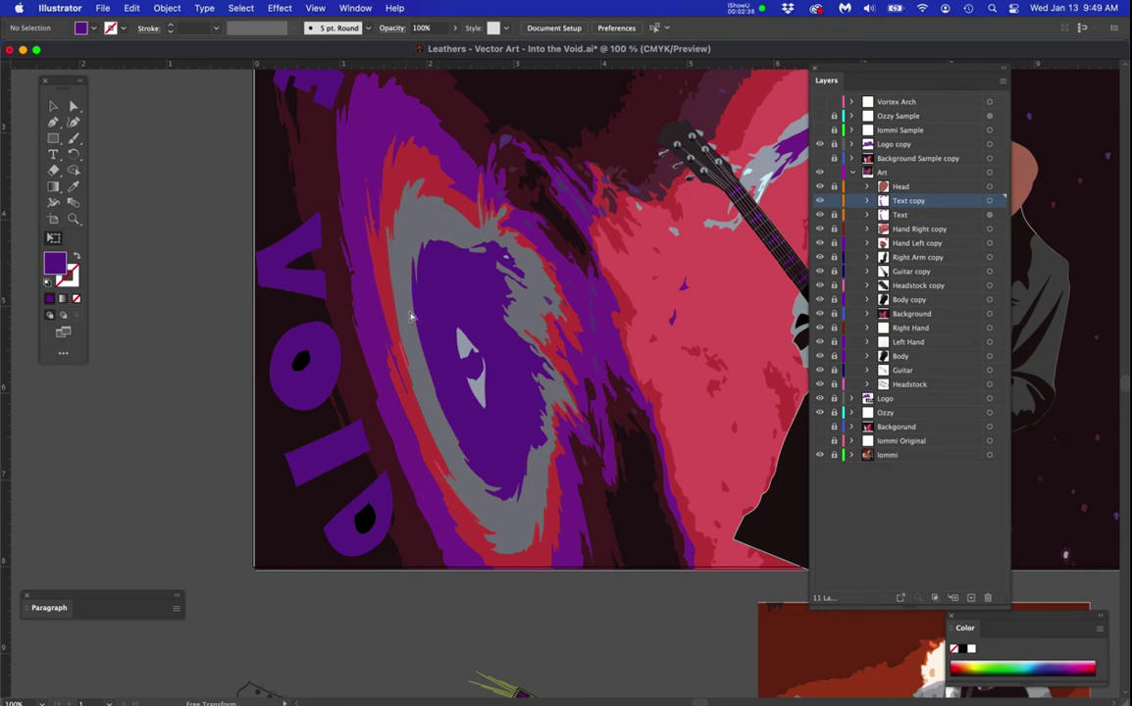
- Select all four letters of VOID together and rotate them clockwise until the word runs vertically
click(274, 279)
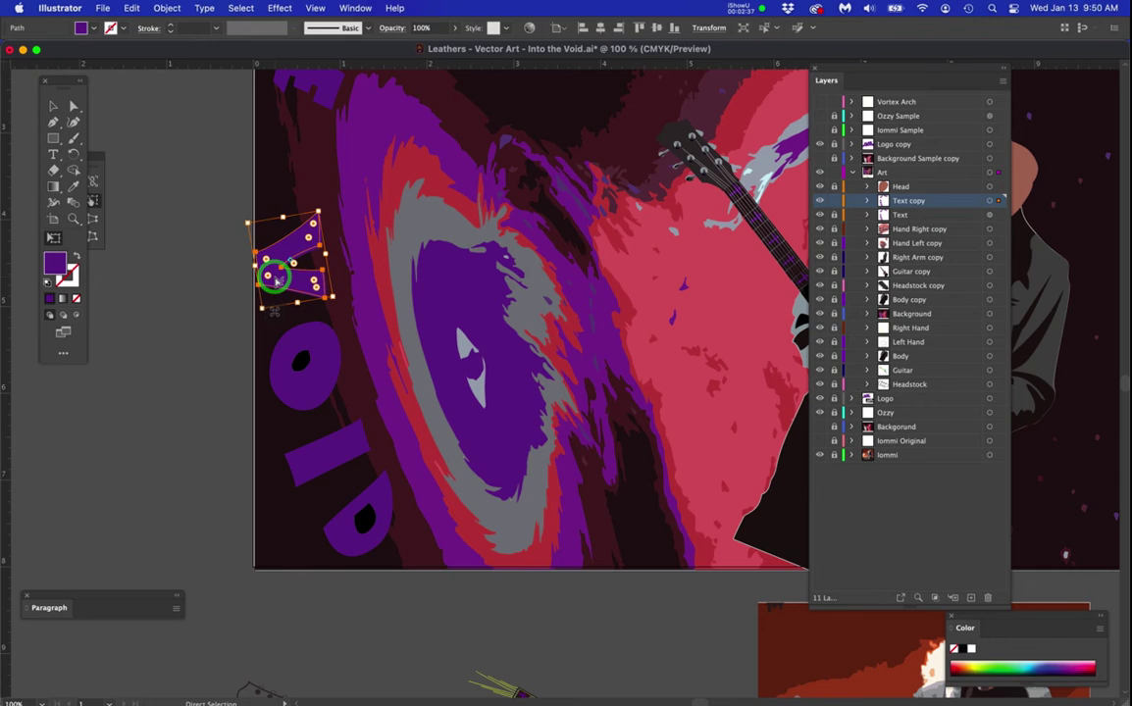
shift+super+click(323, 370)
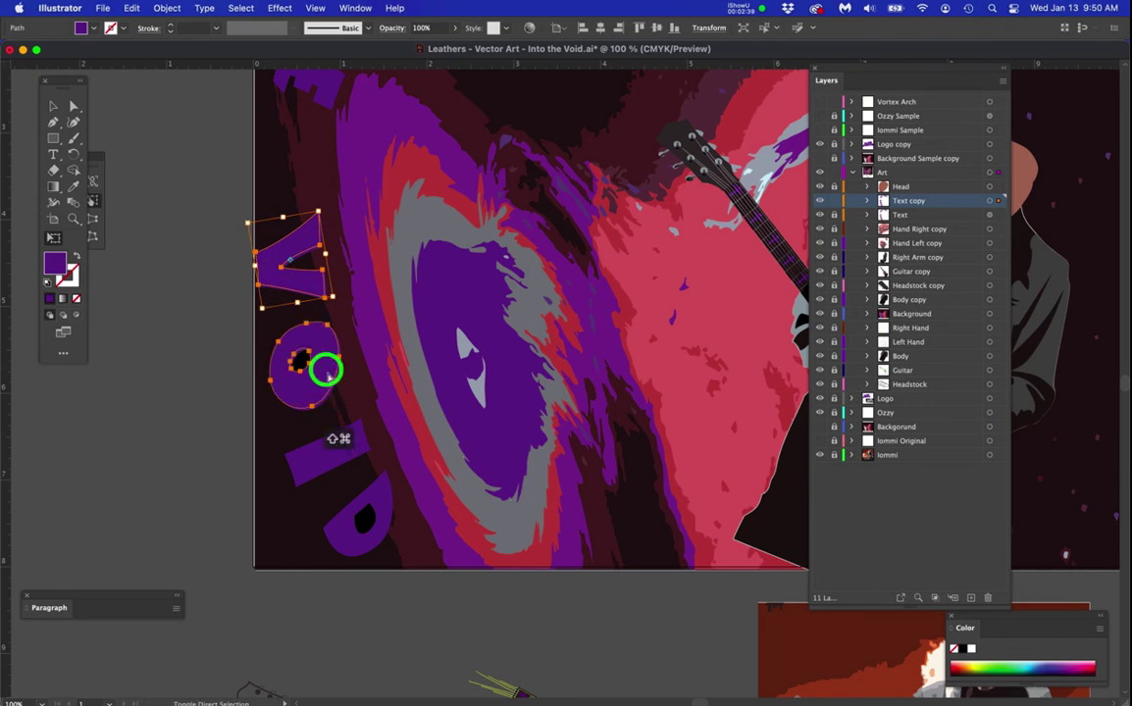
shift+super+click(358, 448)
shift+super+click(379, 505)
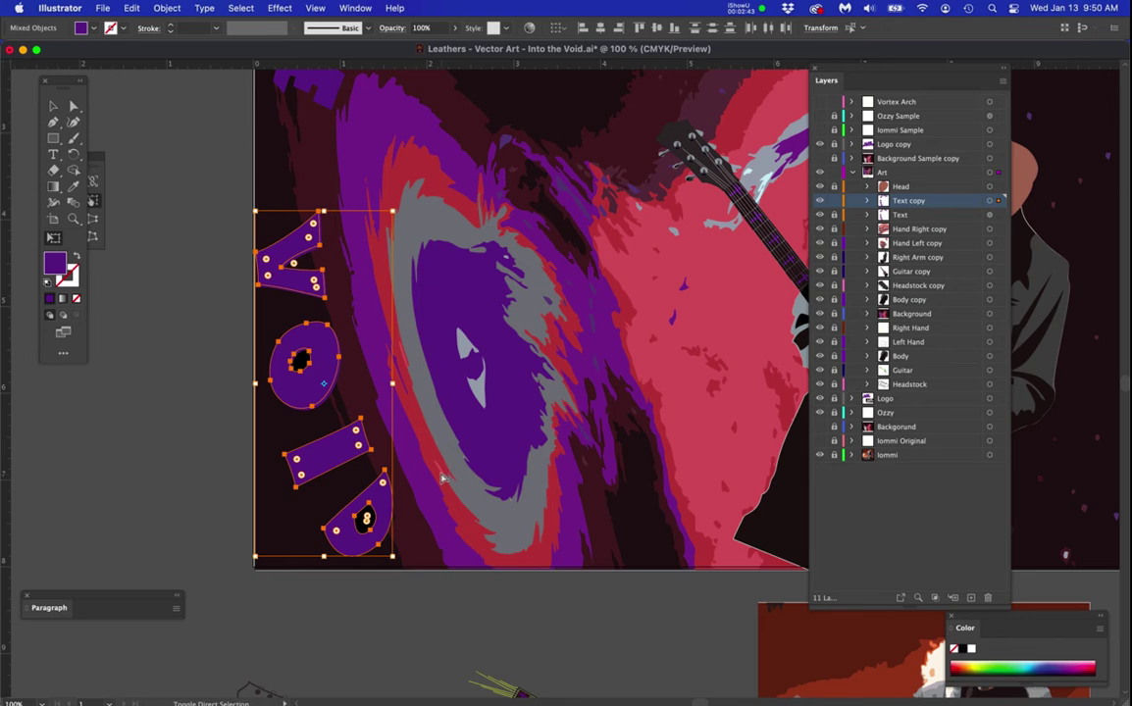
key(e)
drag(455, 217, 482, 253)
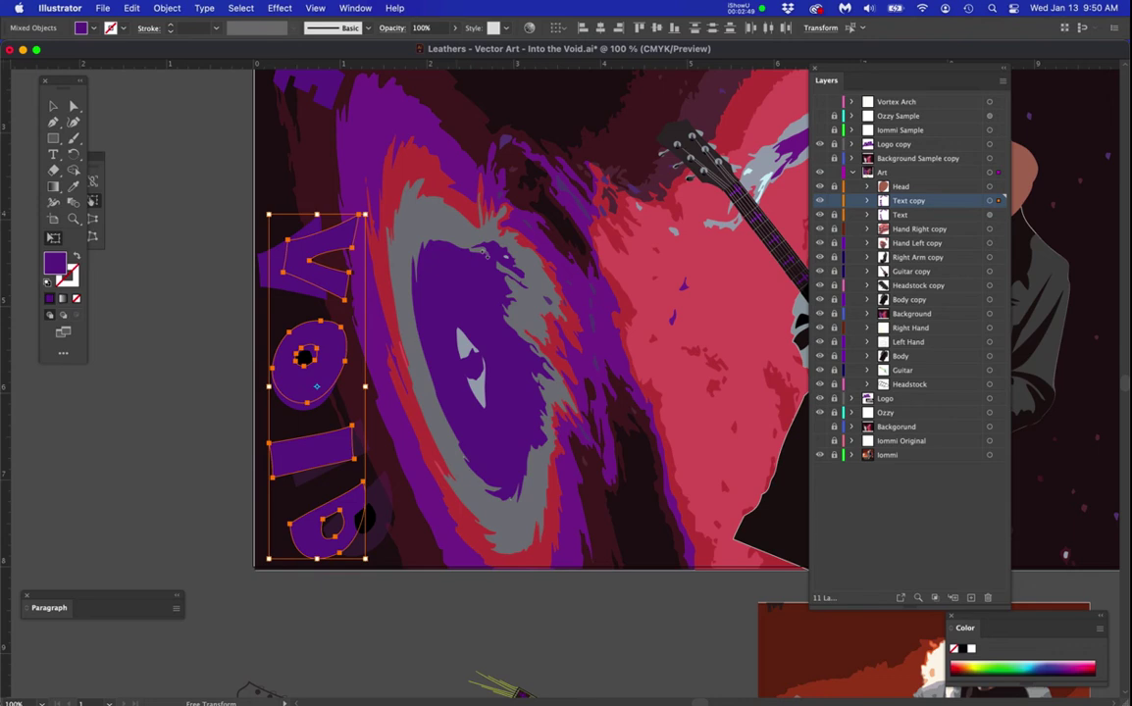
- Reset the bounding box of VOID, rotate the word slightly further clockwise, and move it over the vortex
key(a)
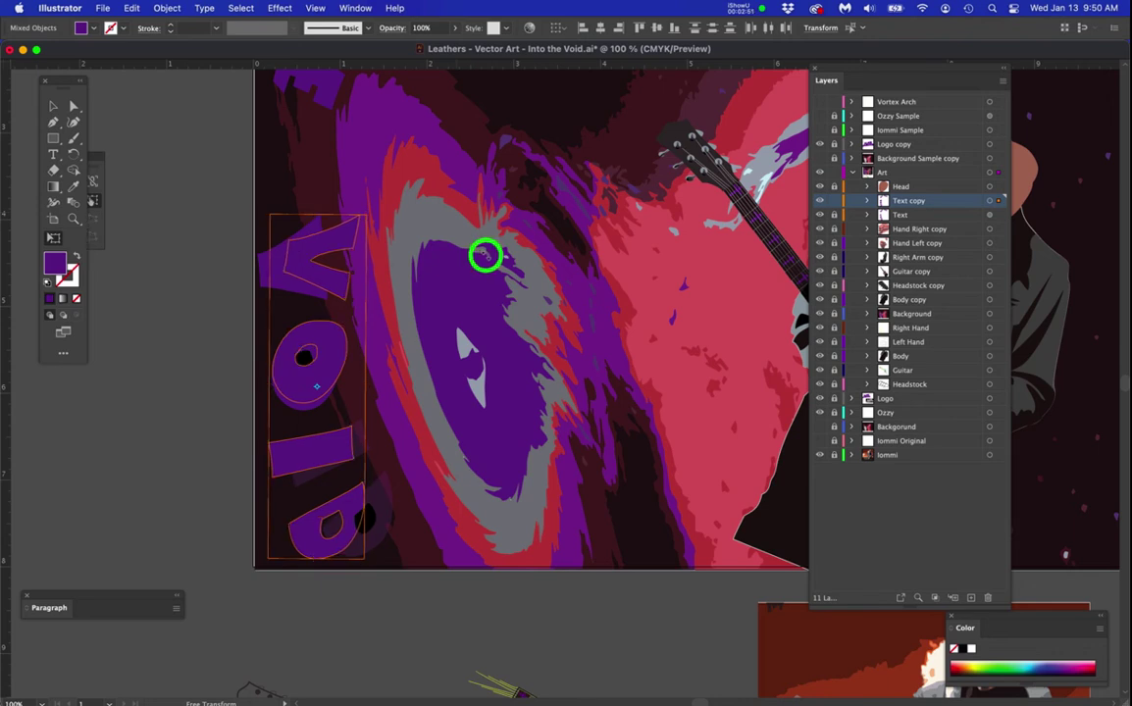
click(168, 8)
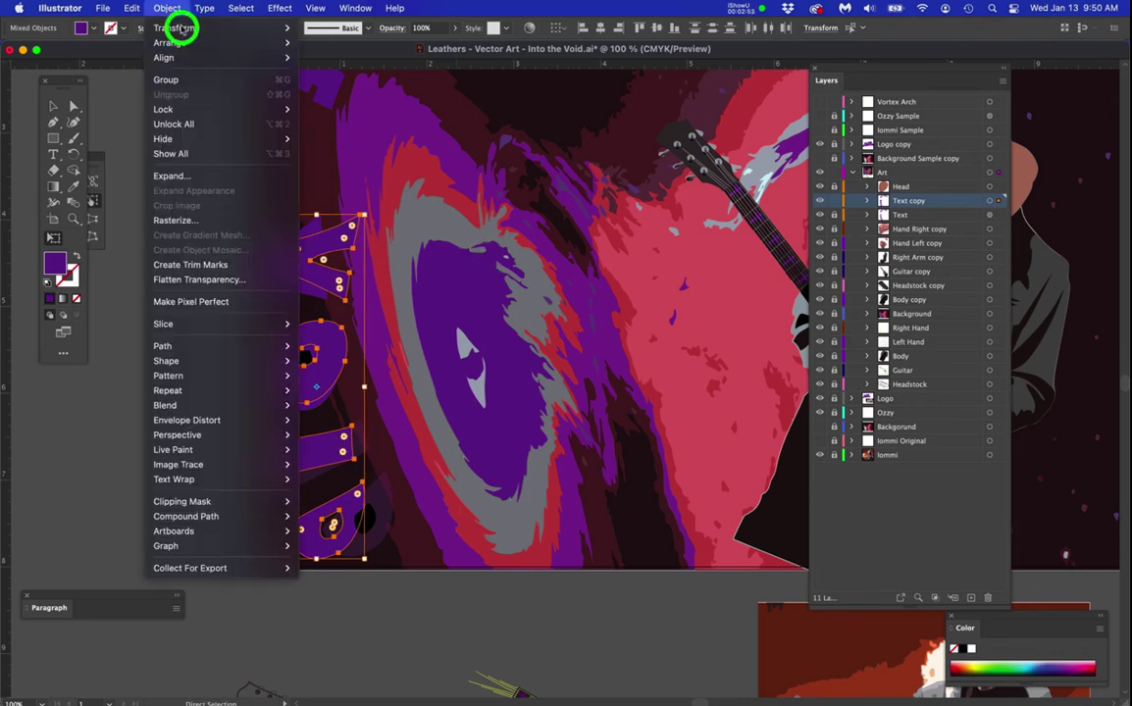
mouse_move(281, 29)
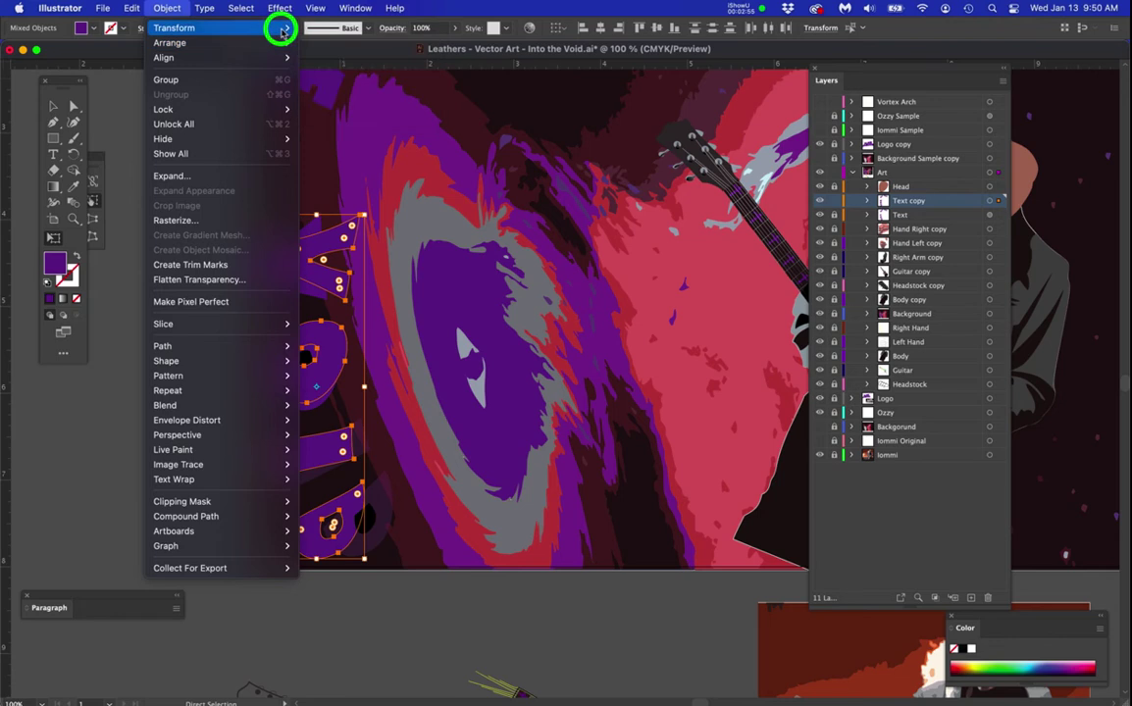
click(368, 155)
key(e)
drag(422, 225, 461, 242)
drag(345, 286, 481, 280)
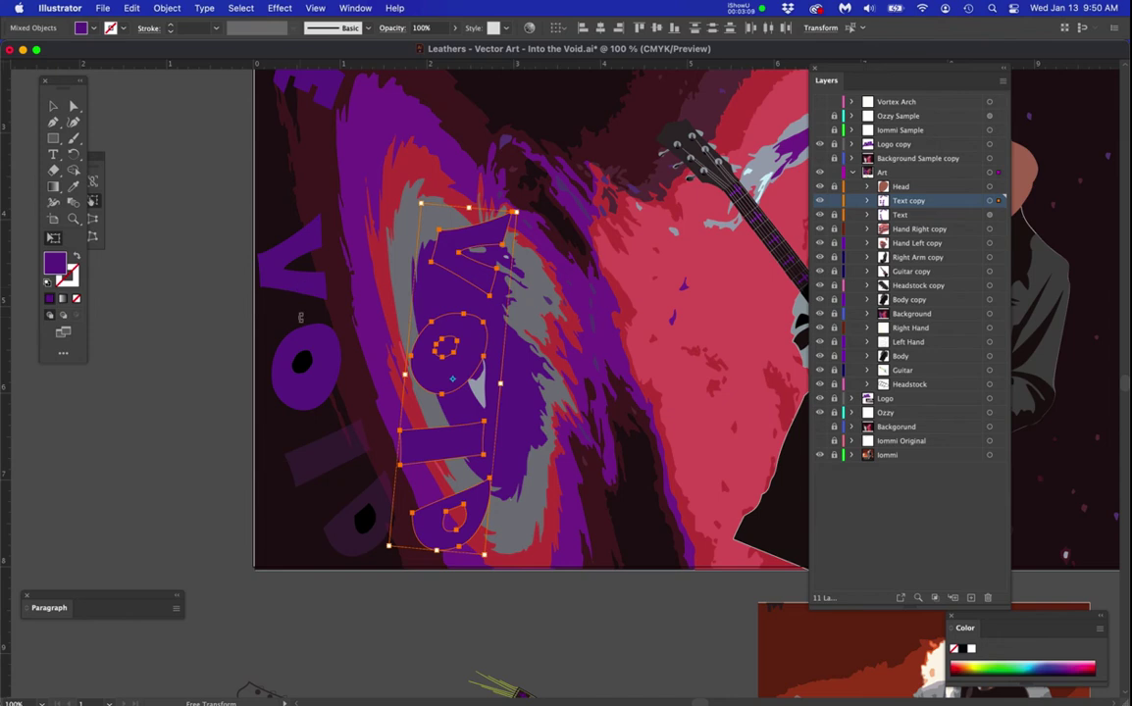
- Delete the duplicate V and O left over the faded VOID reference
super+click(286, 275)
shift+super+click(322, 375)
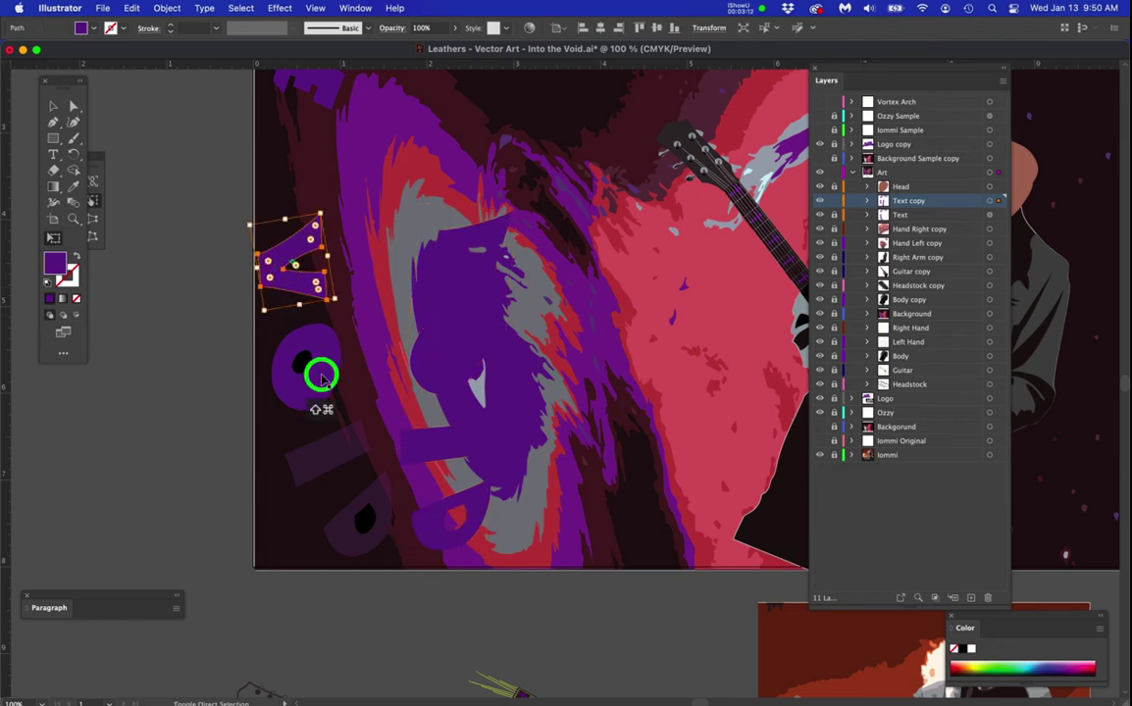
click(724, 380)
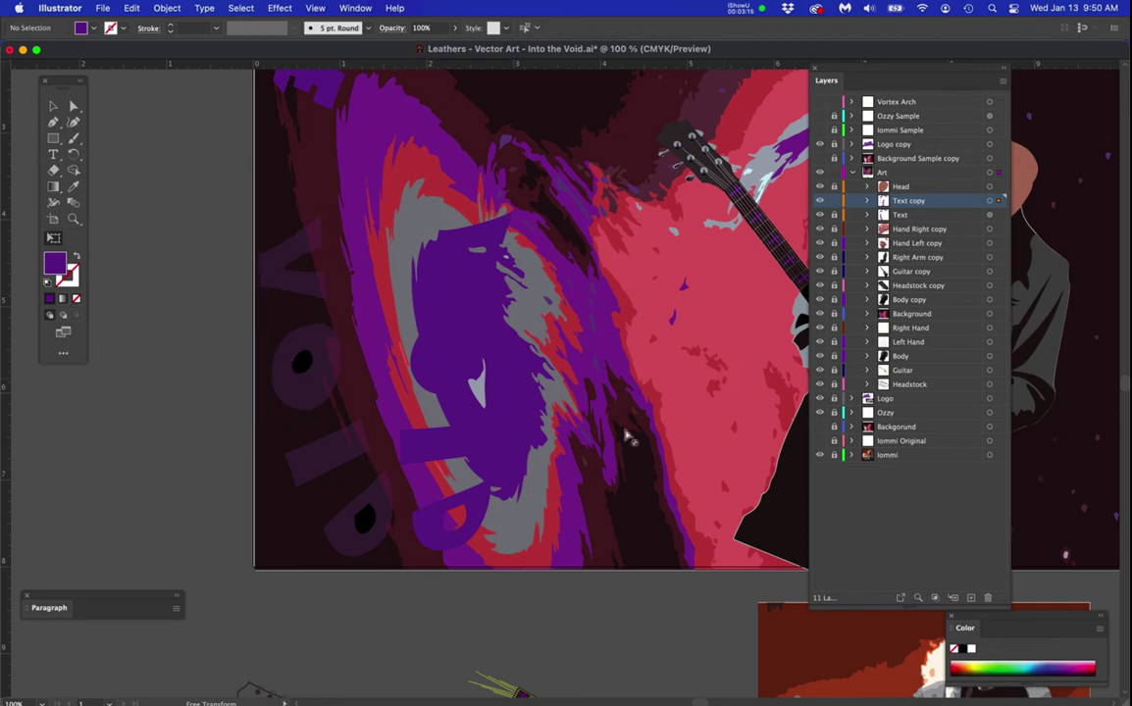
- Select the V, O, I and D over the vortex and move them back toward the faded reference word
super+click(470, 233)
shift+super+click(475, 335)
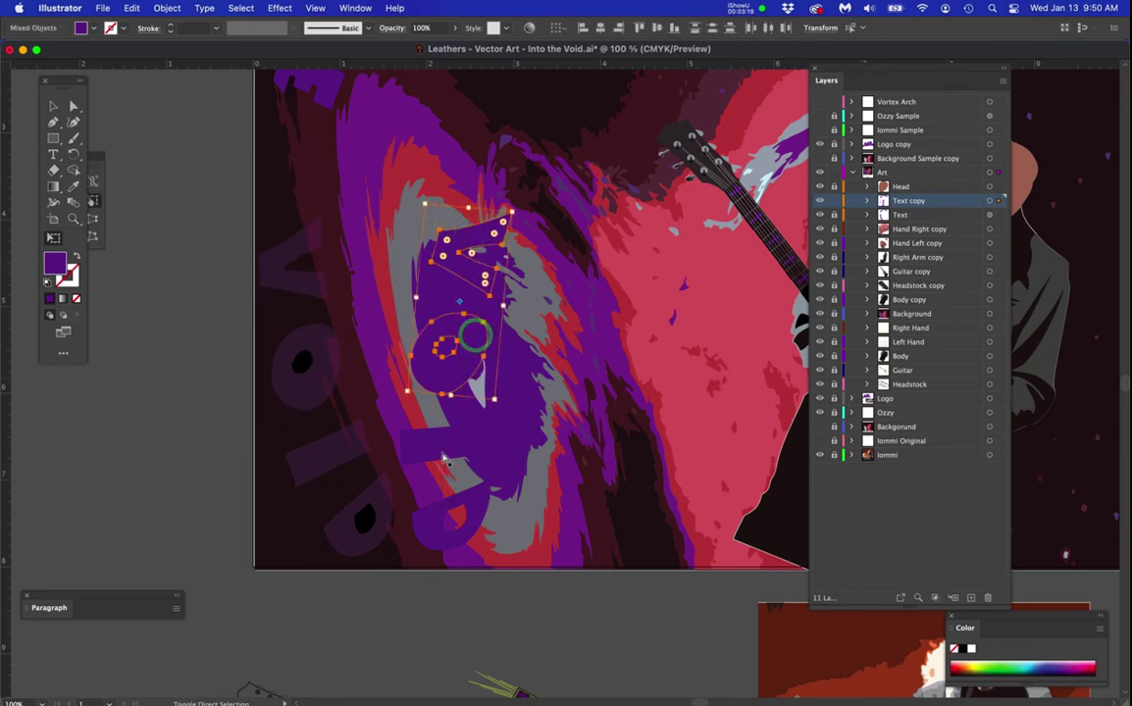
shift+super+click(442, 447)
shift+super+click(472, 505)
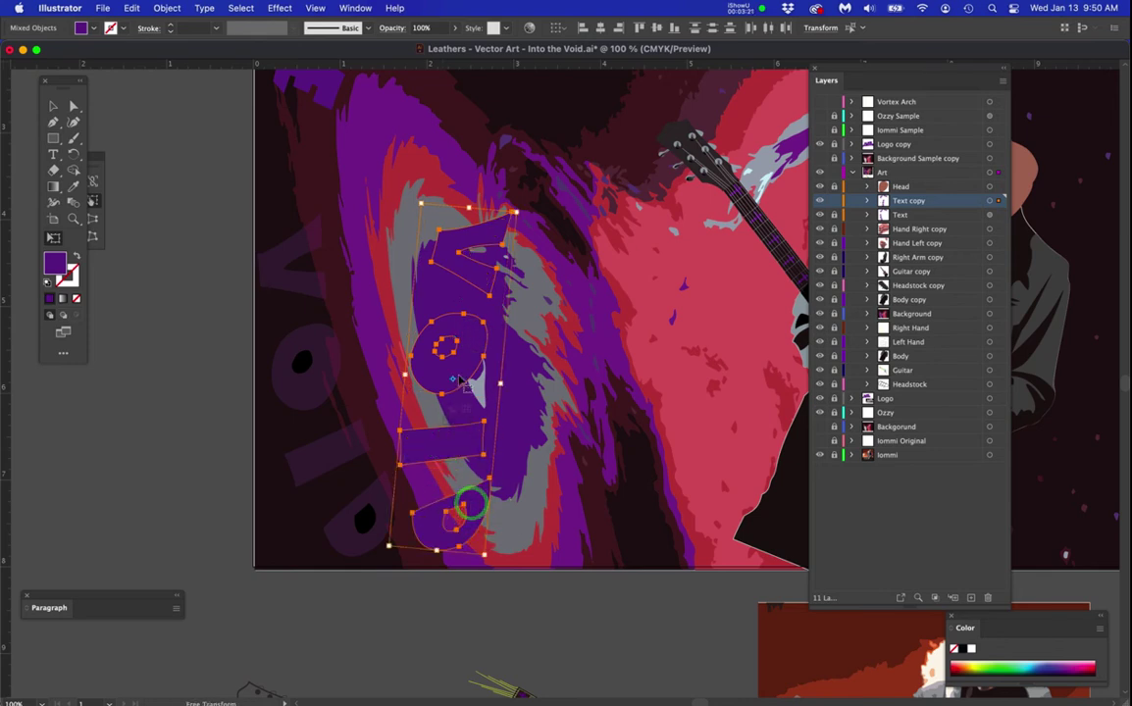
drag(433, 369, 352, 368)
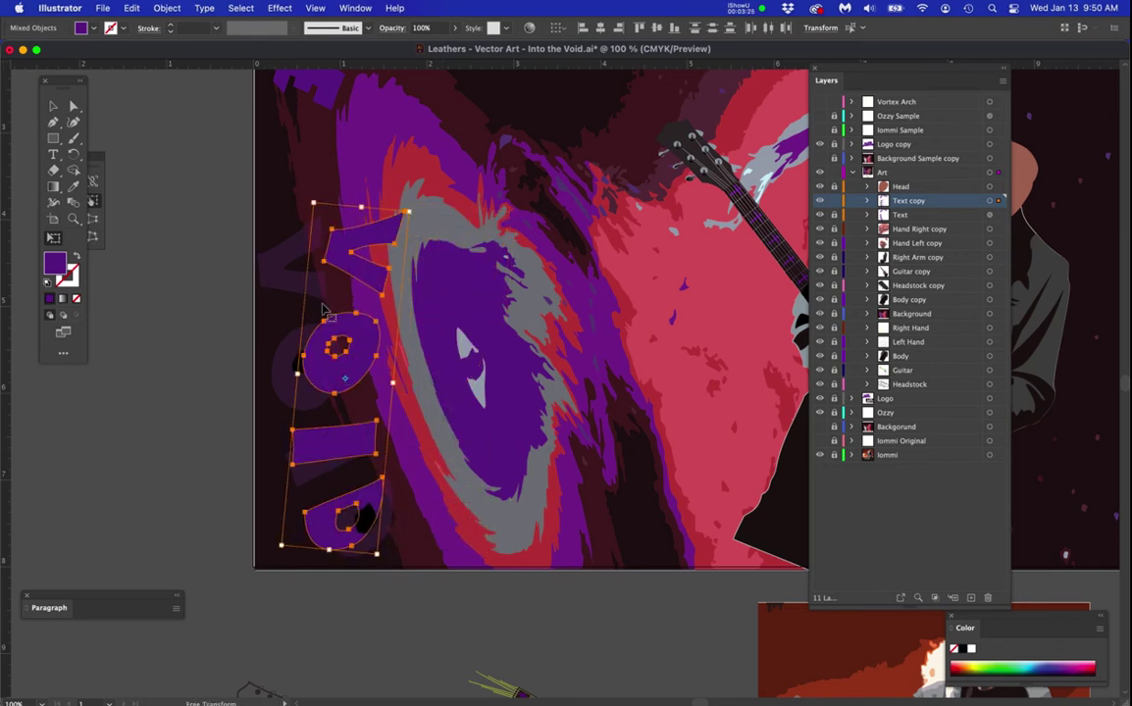
- Rotate VOID counterclockwise to the slant of the faded reference and adjust its fit over that word
key(super+equal)
drag(514, 375, 532, 362)
mouse_move(501, 147)
mouse_down()
mouse_move(443, 146)
mouse_move(481, 154)
mouse_up()
drag(398, 497, 374, 497)
click(296, 118)
drag(296, 118, 277, 111)
drag(404, 498, 391, 501)
key(super+minus)
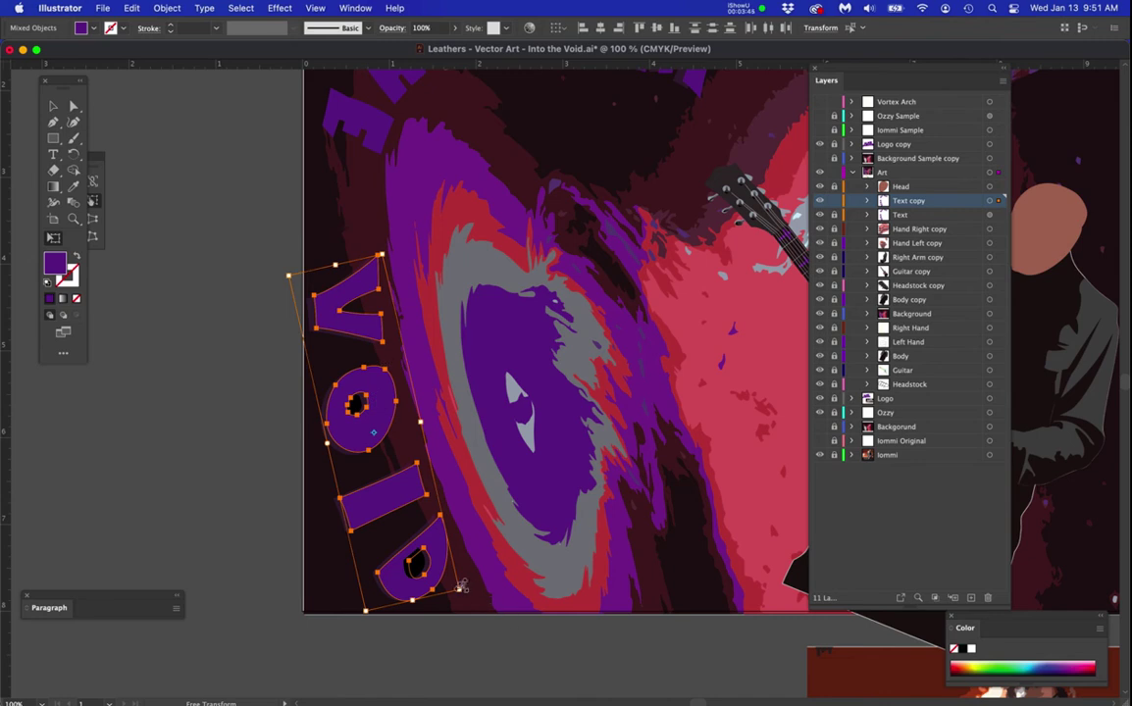
- Try to scale VOID down slightly and distort it from a corner with Free Transform, and deselect it
drag(460, 586, 428, 531)
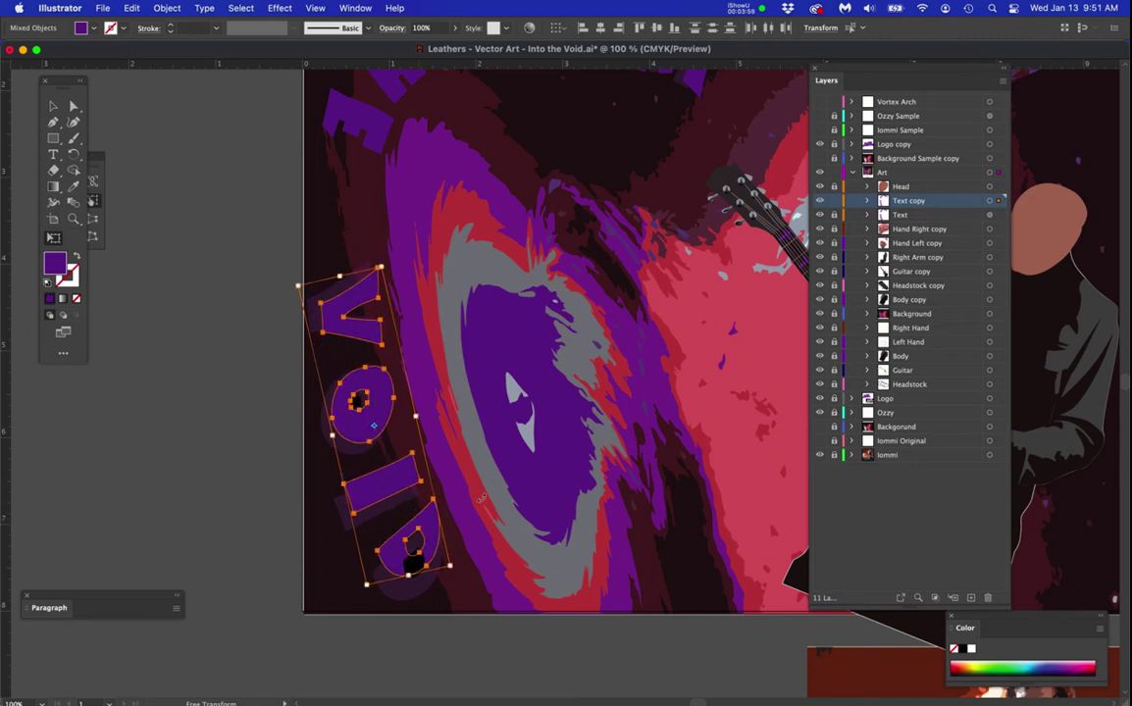
click(557, 456)
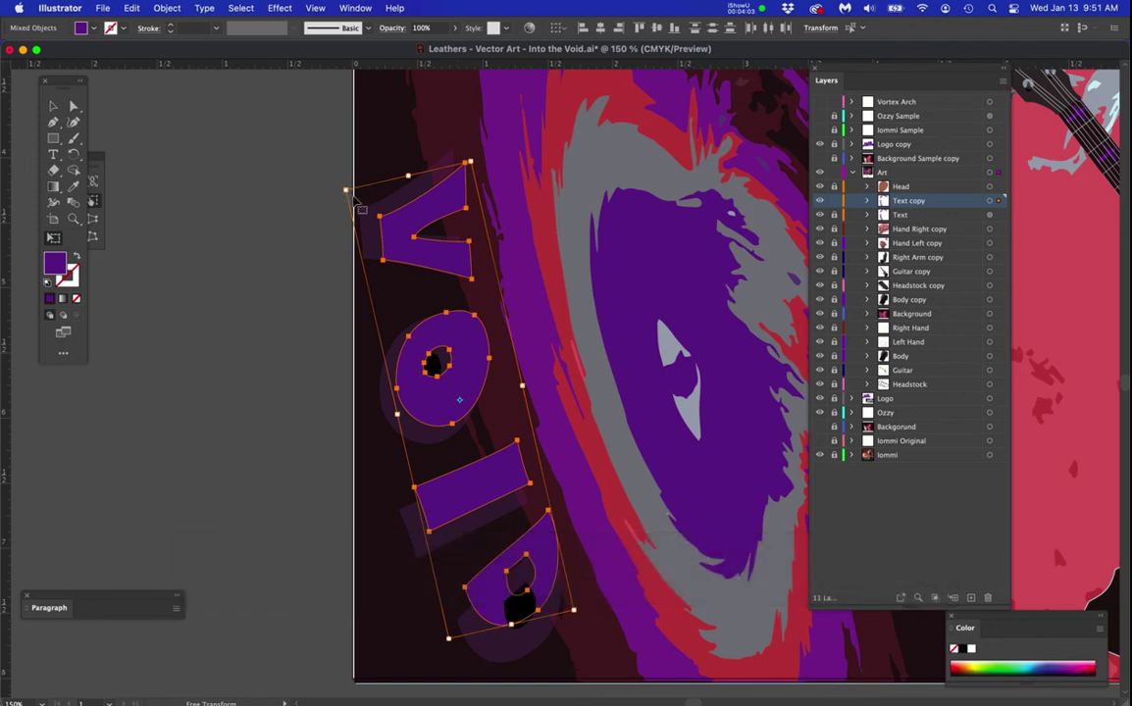
click(345, 189)
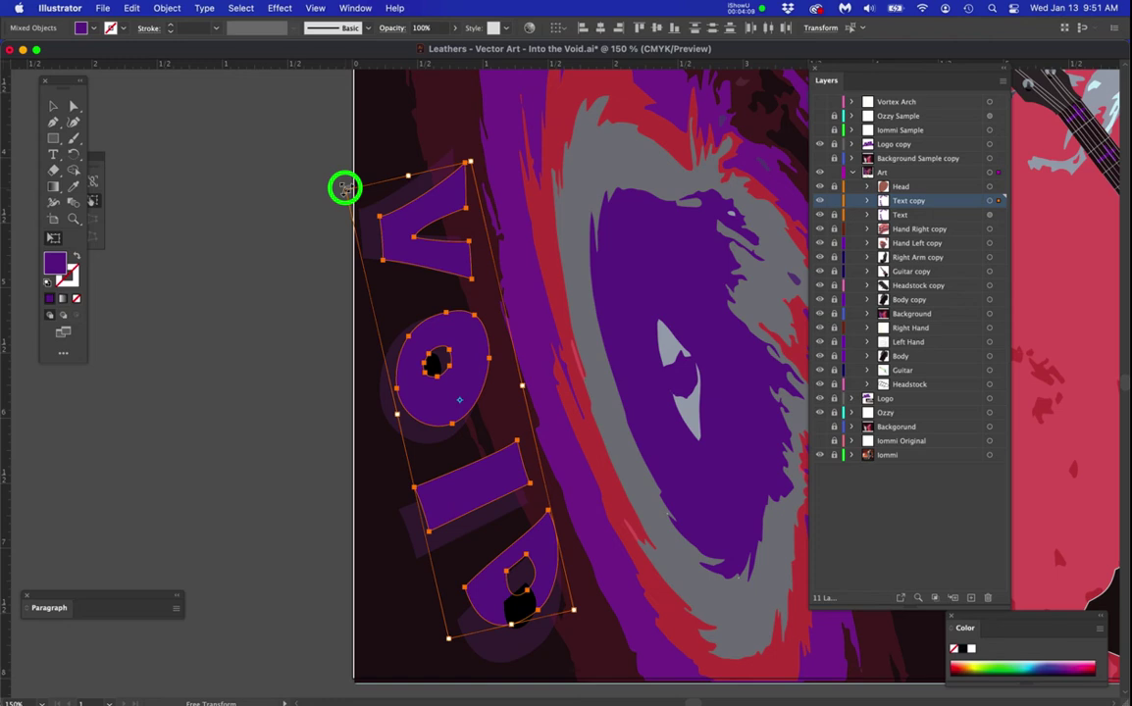
drag(345, 189, 324, 111)
click(687, 387)
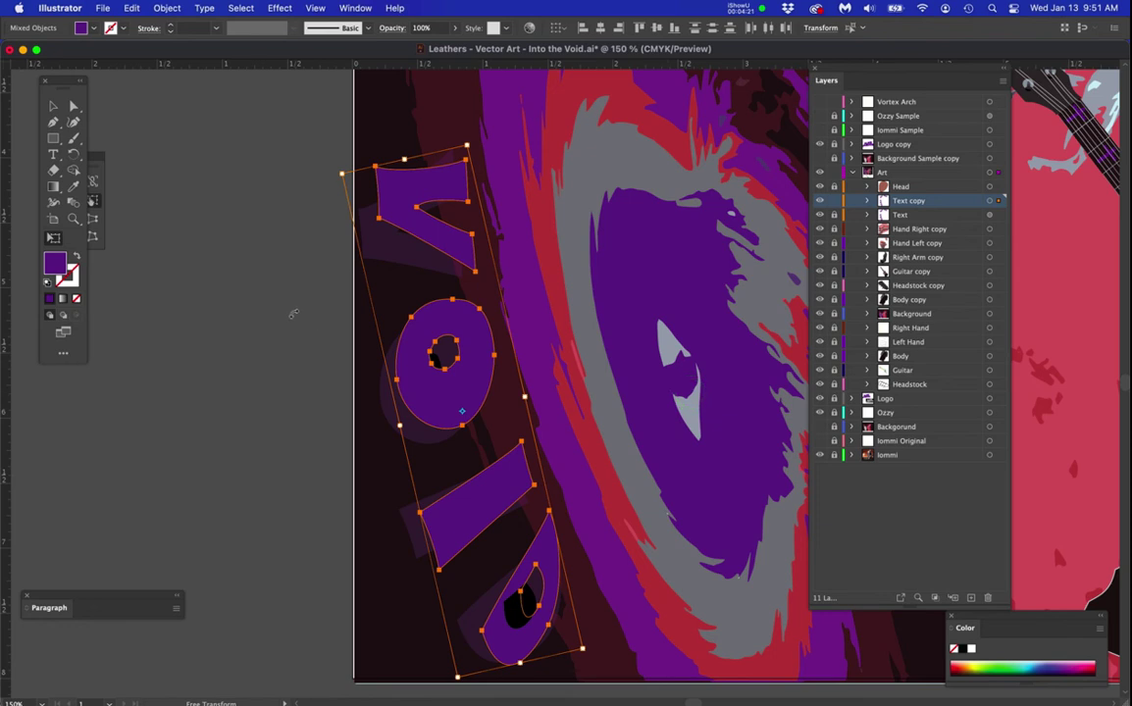
click(291, 313)
- Expand the Text copy layer, its Letters sublayer, and the Into, O and D groups to show the individual letter paths
click(867, 200)
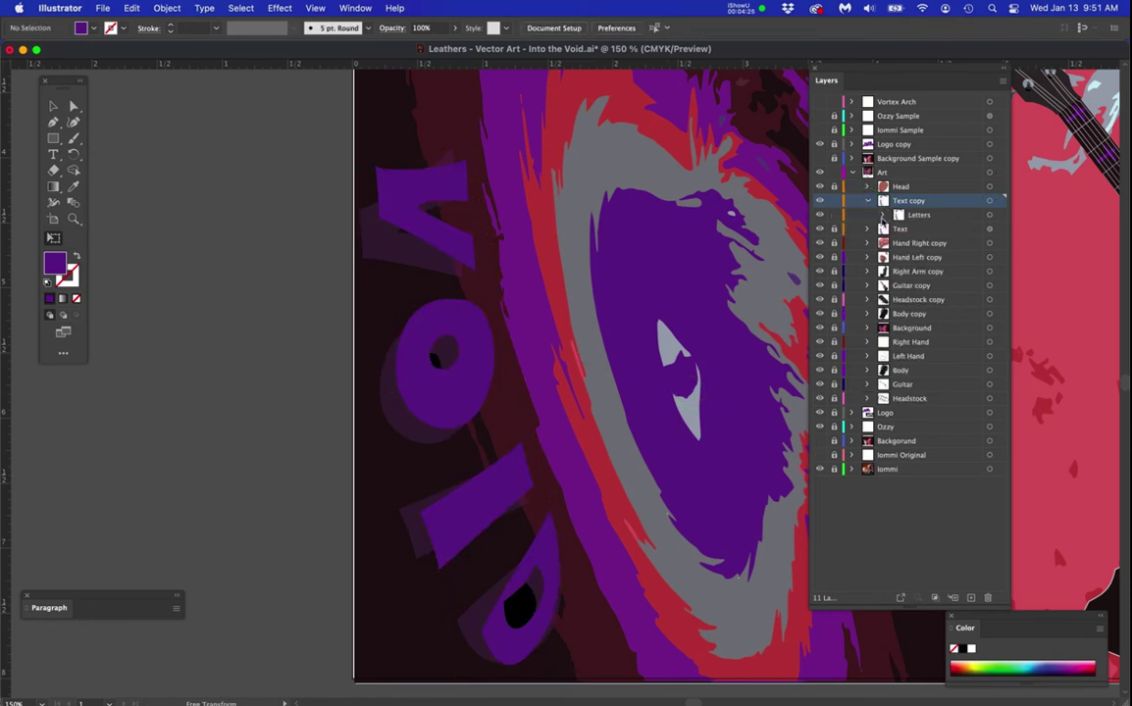
click(883, 214)
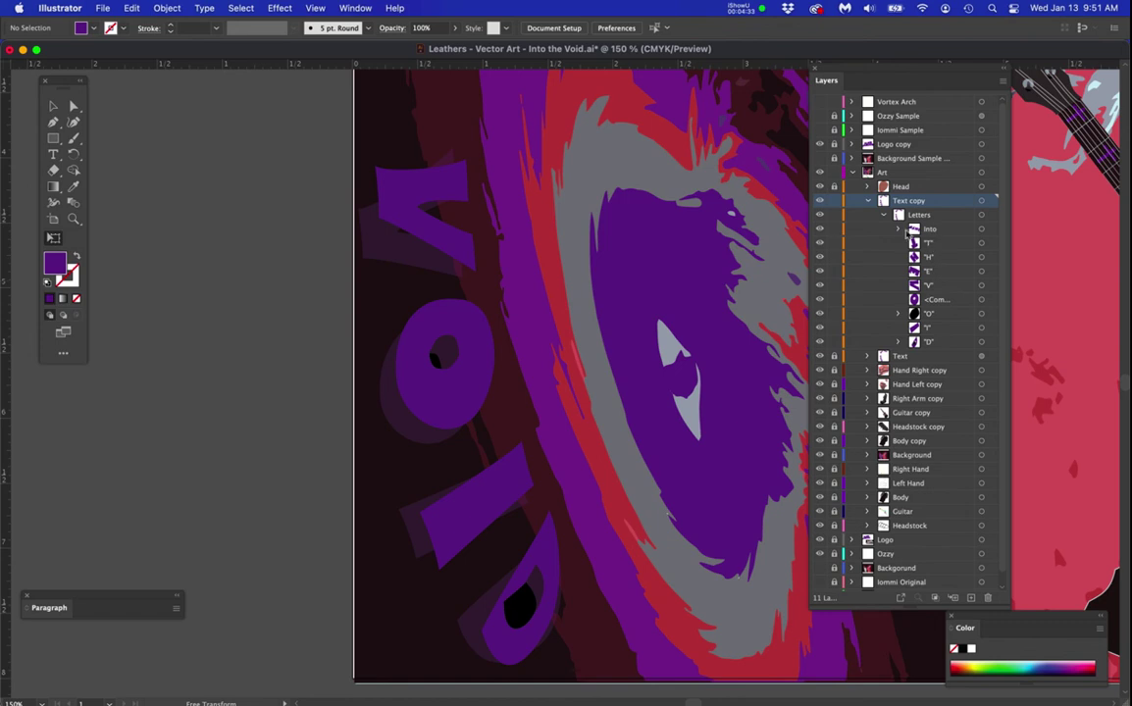
click(897, 229)
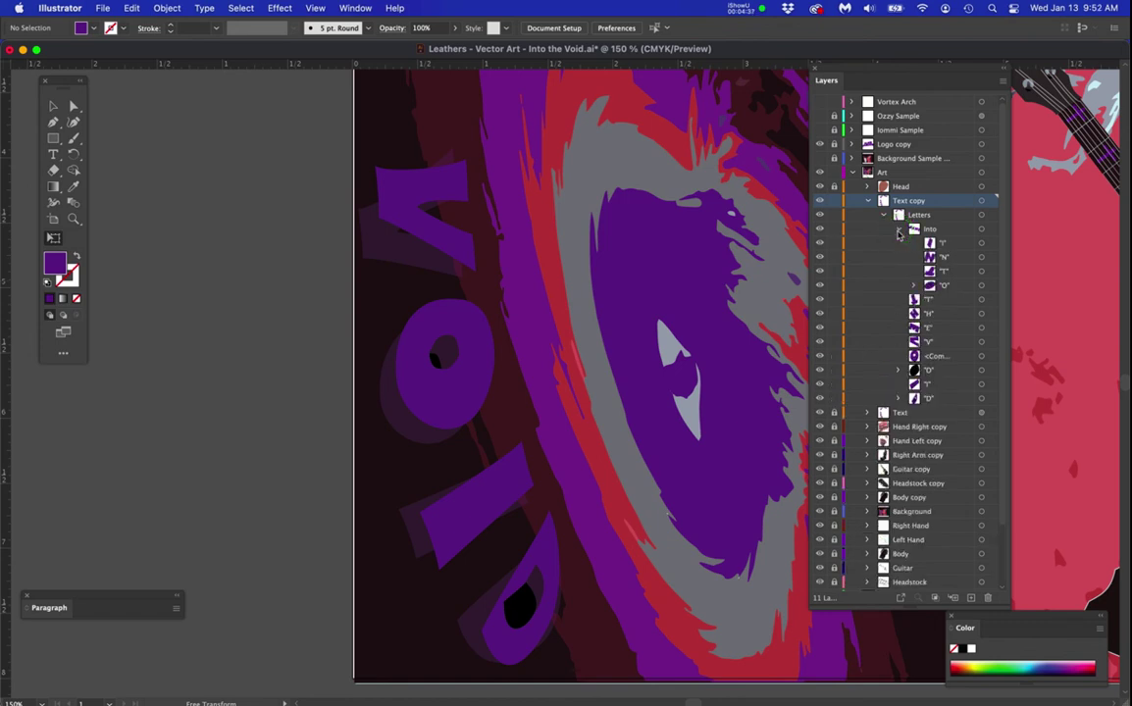
click(897, 370)
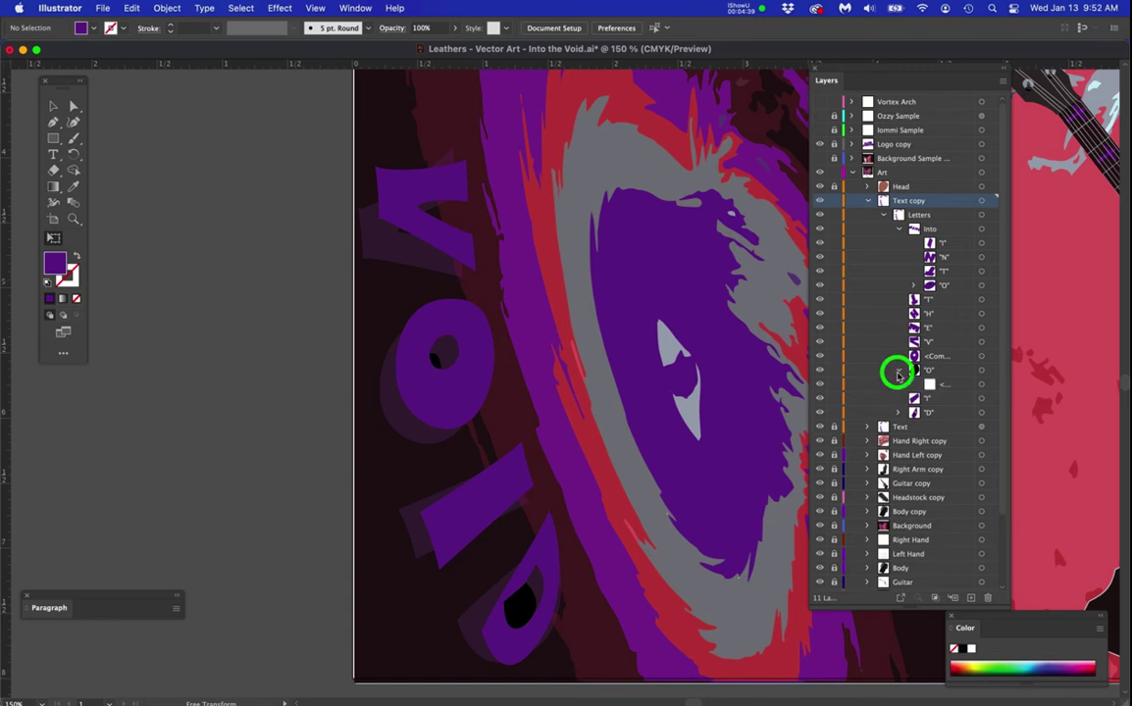
scroll(896, 370, down, 2)
click(897, 357)
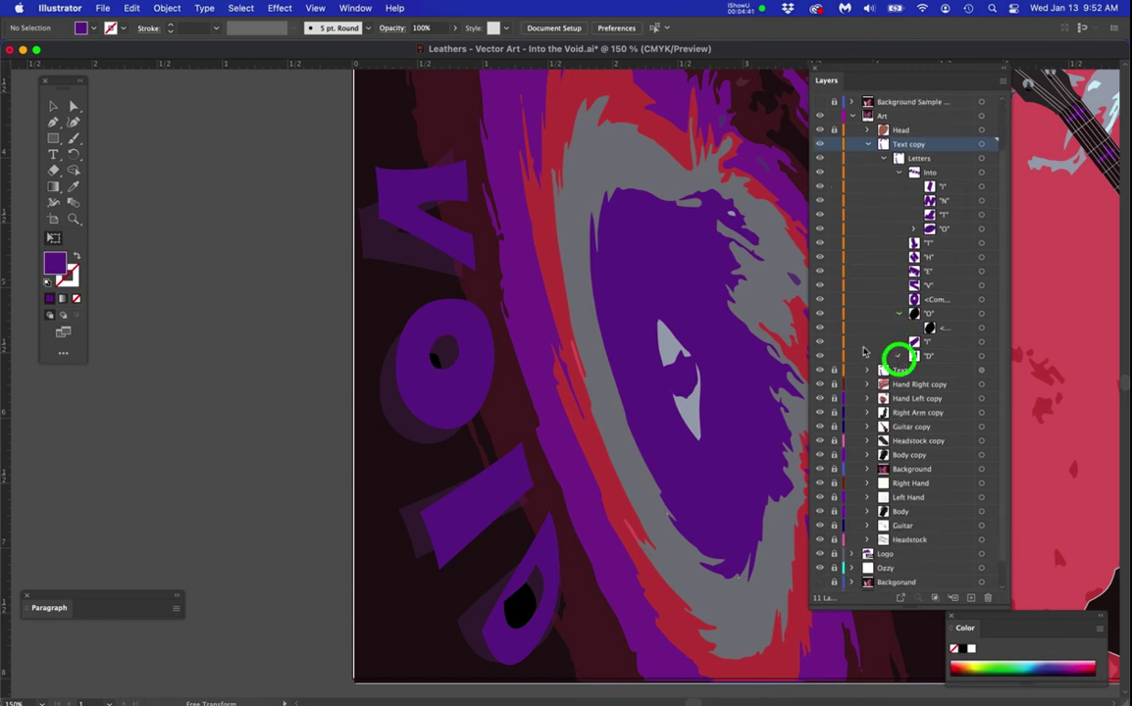
scroll(624, 334, down, 1)
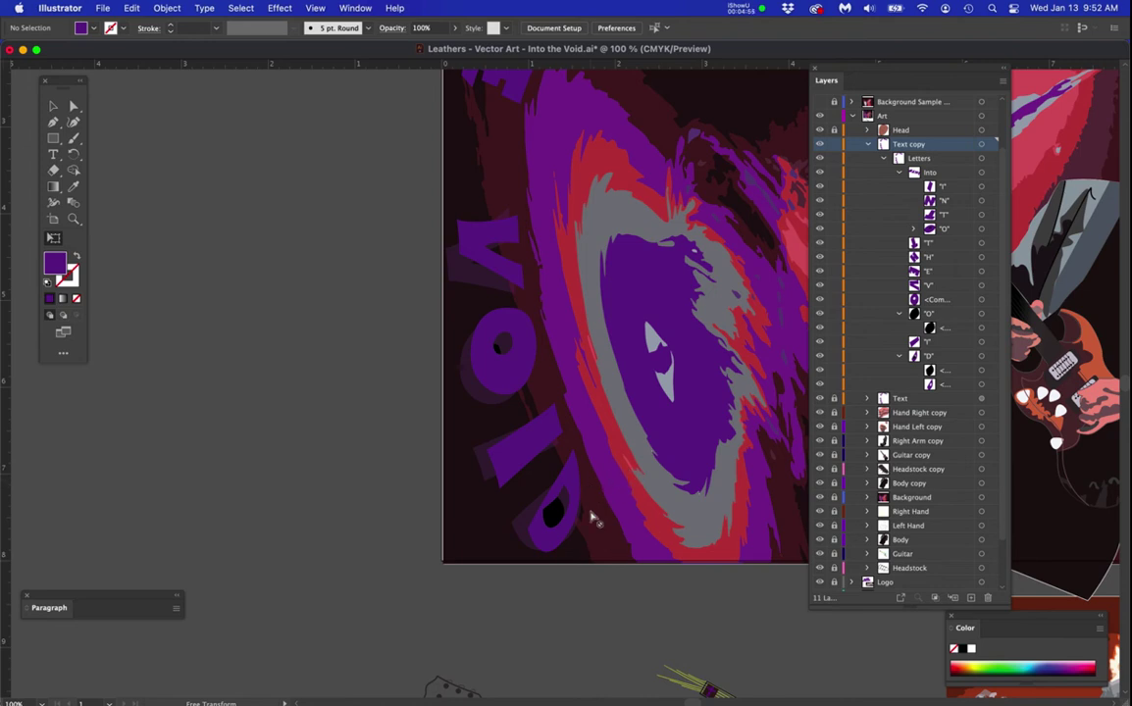
- Undo the last scaling and distortion of VOID
scroll(579, 530, up, 1)
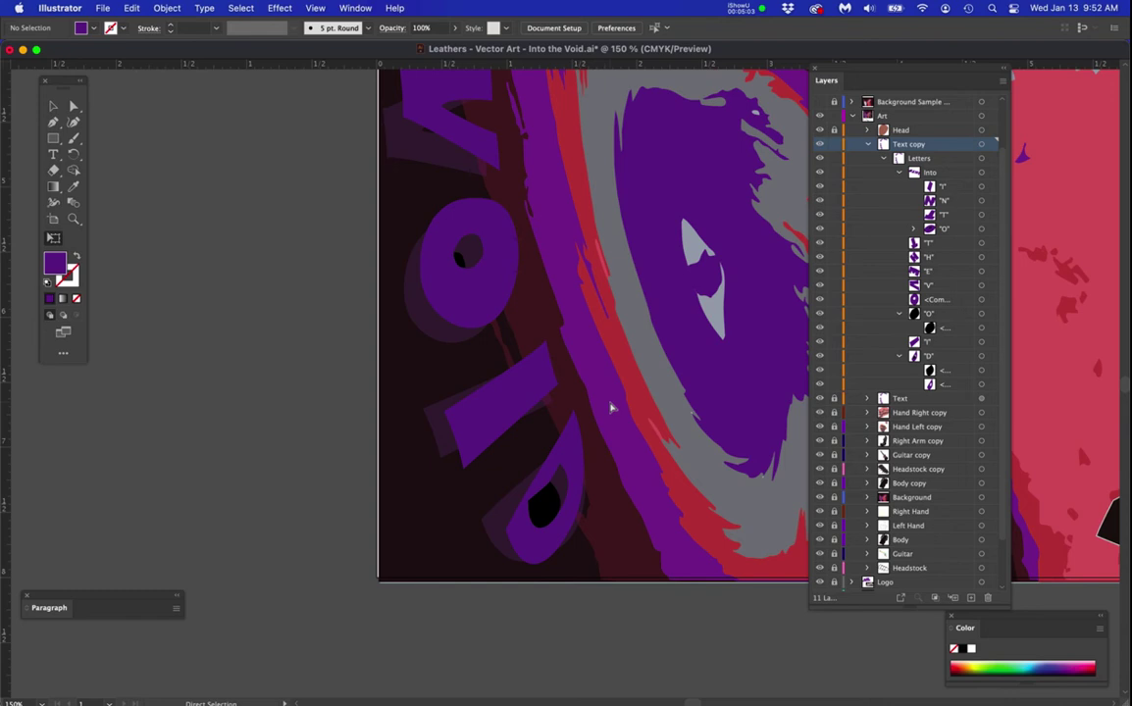
key(super+z)
key(super+z)
key(super+z)
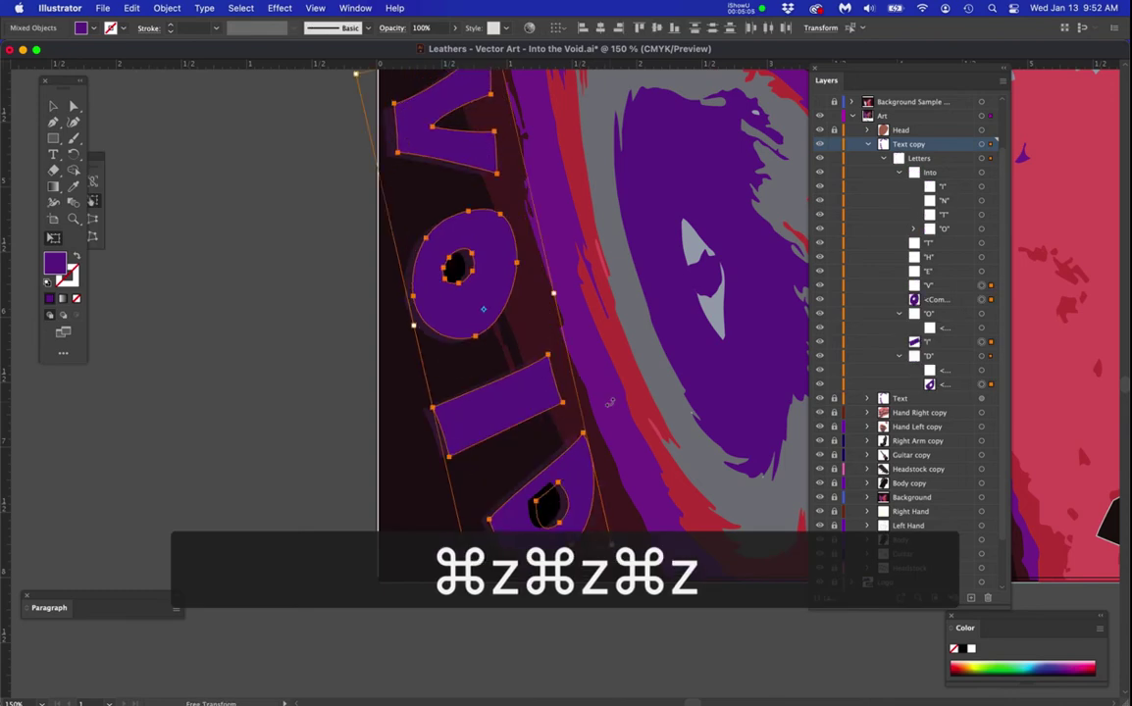
- Move VOID off the artboard onto the empty canvas and select only the compound path of its O
scroll(589, 294, down, 2)
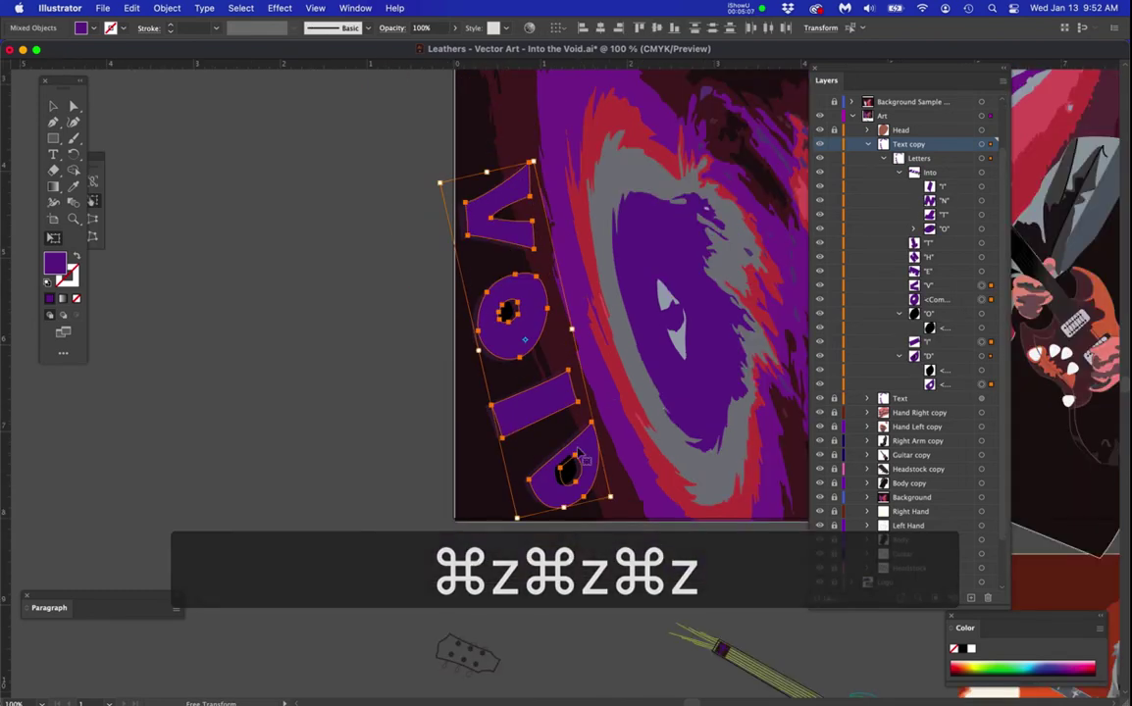
drag(592, 468, 353, 432)
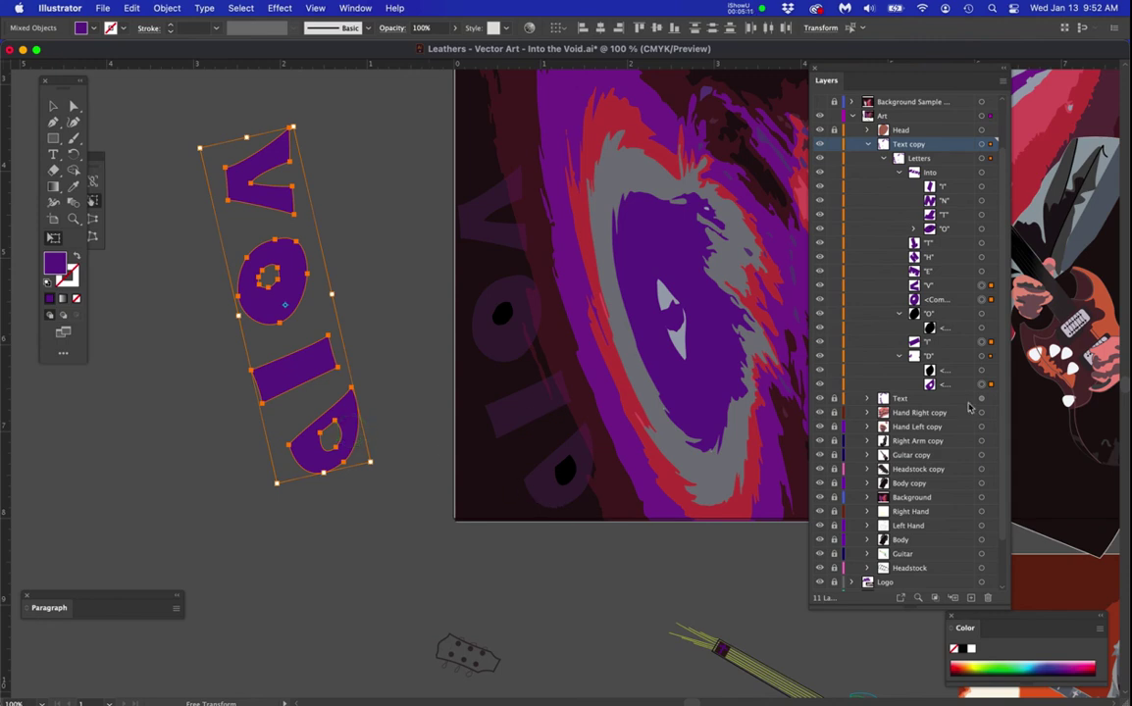
click(954, 285)
click(948, 301)
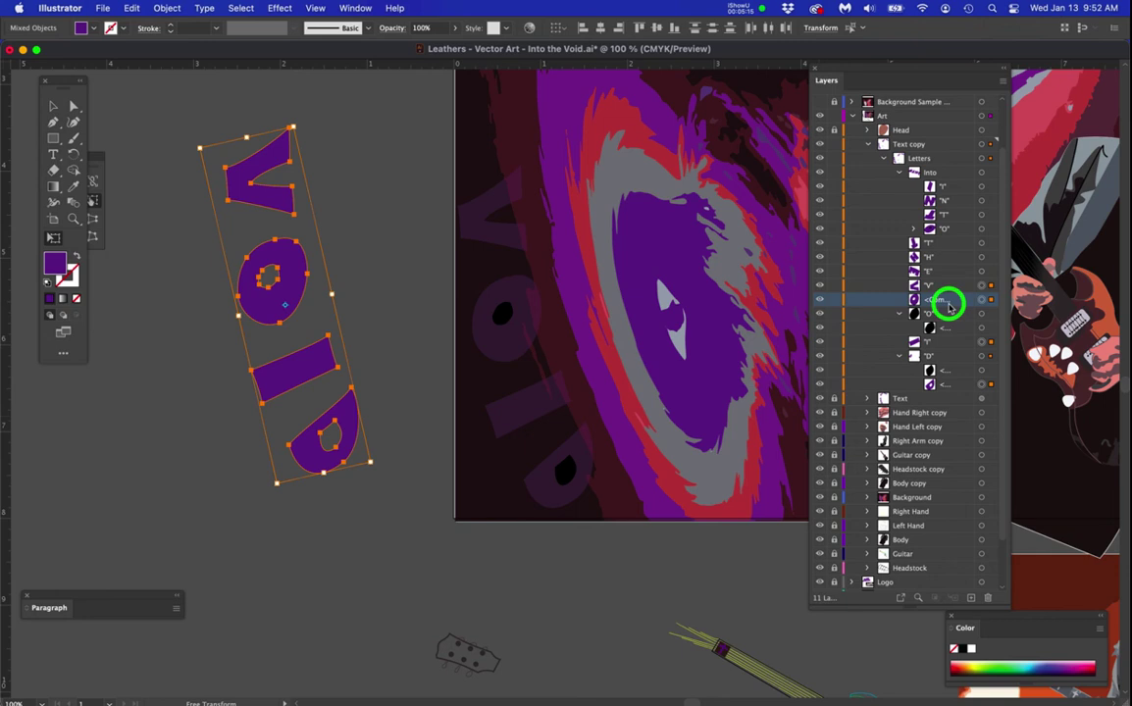
click(981, 284)
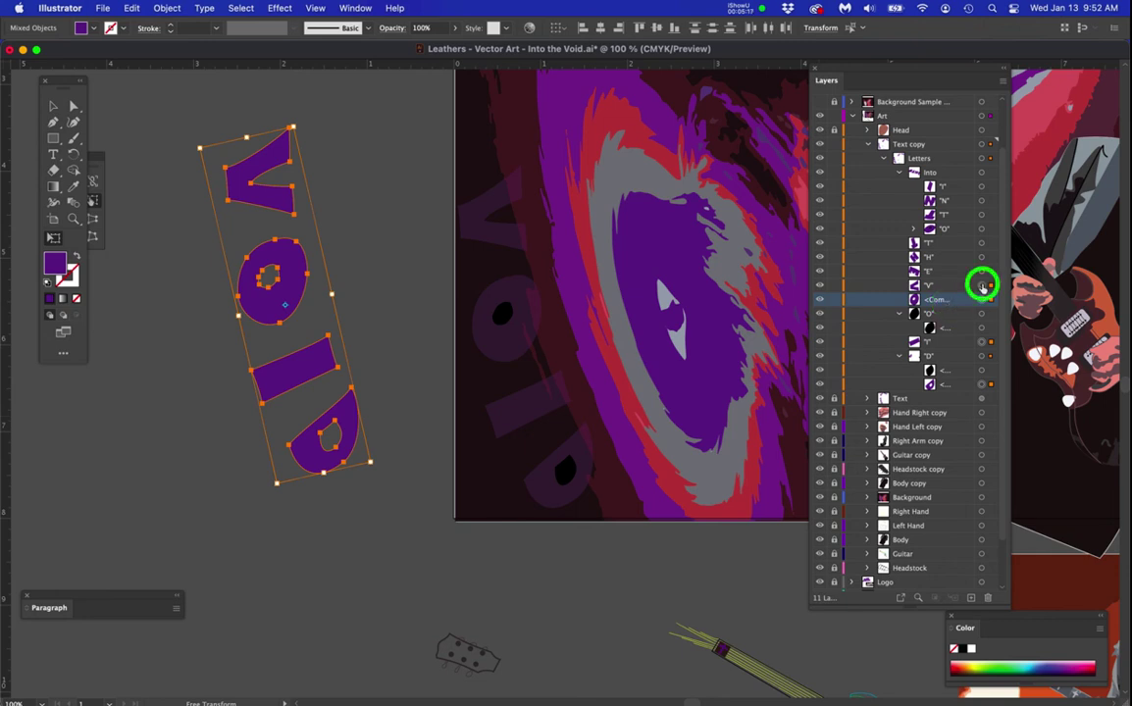
click(982, 300)
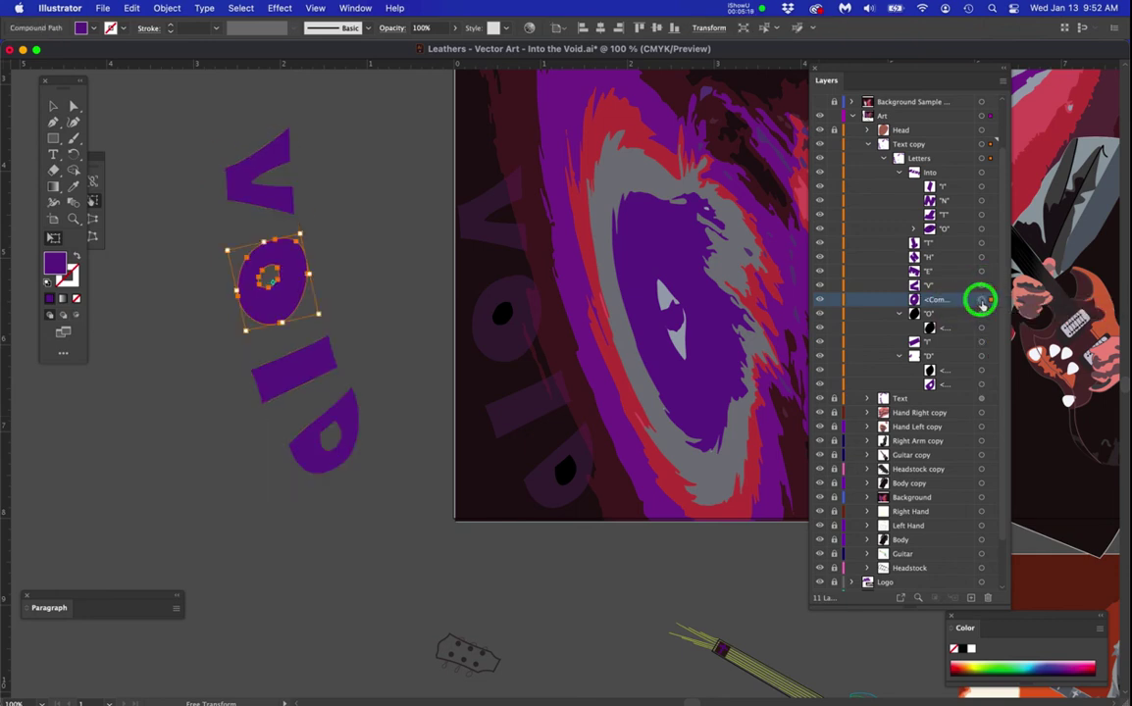
- Select the letter I of VOID and move its path above the "O" group in the layer order
click(316, 352)
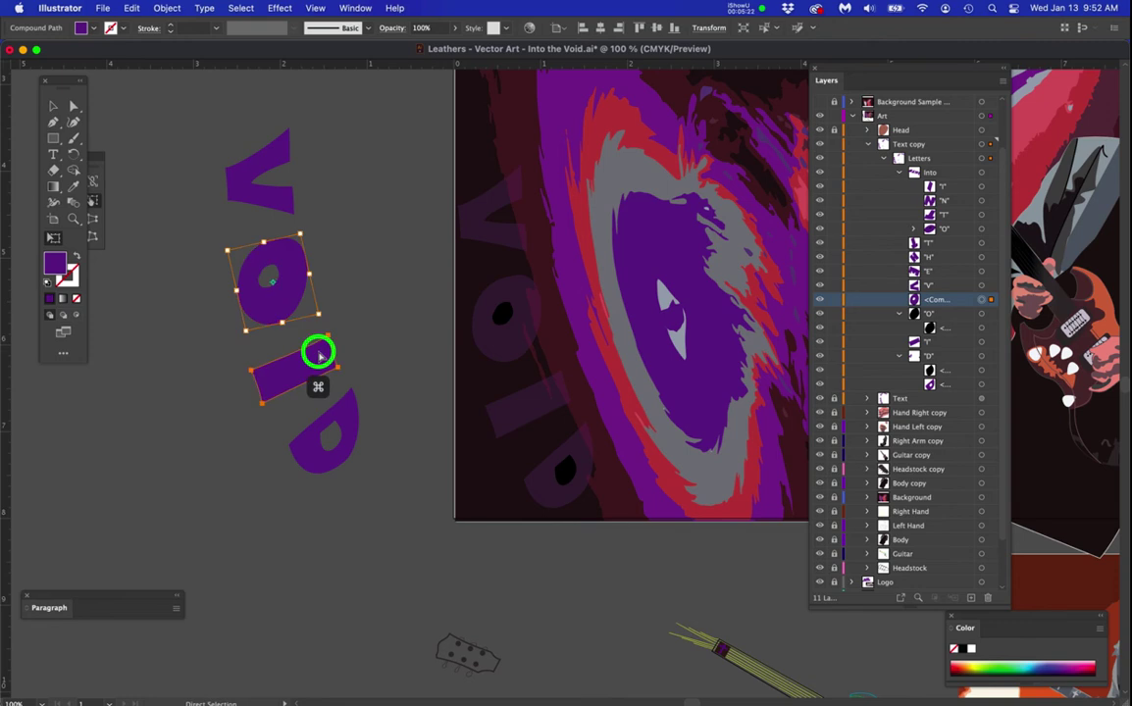
click(963, 346)
drag(963, 345, 950, 312)
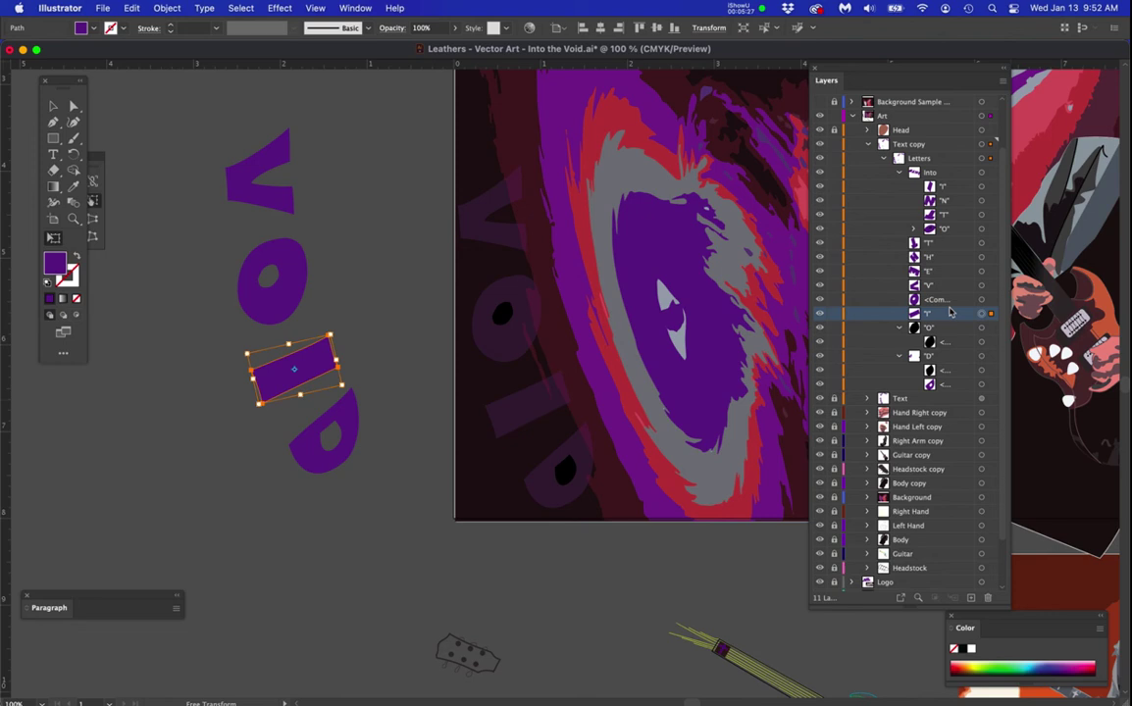
- Move the purple compound path of VOID's D out of its group to sit above the "O" group in the layer order
click(345, 420)
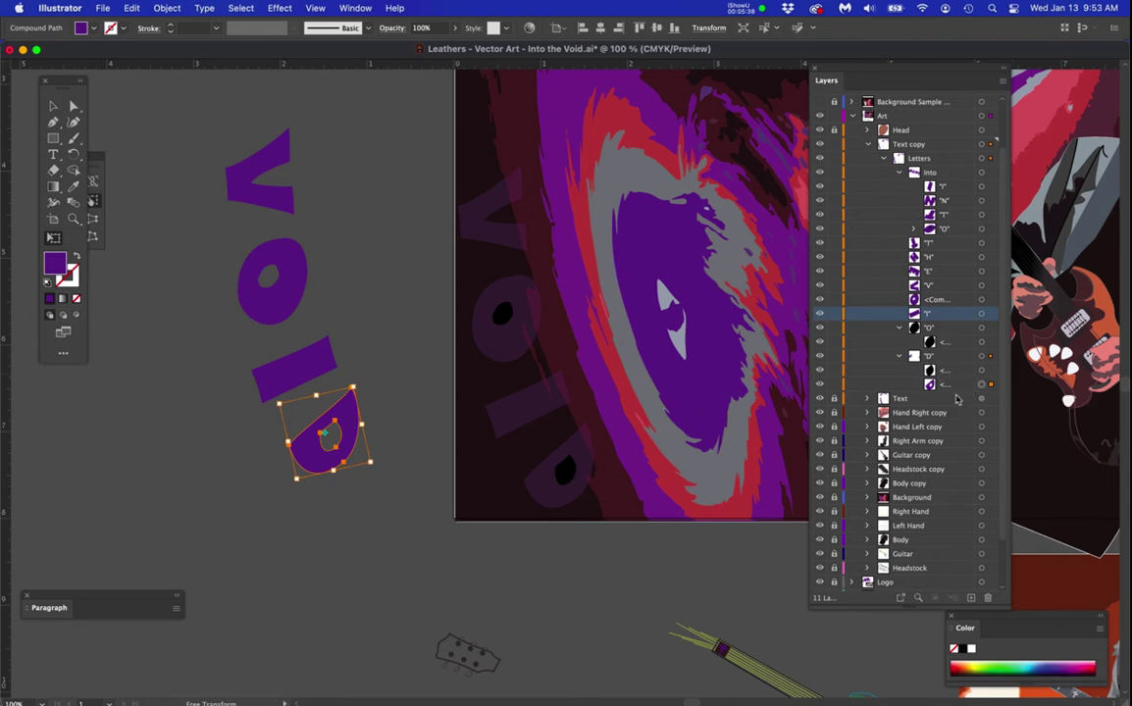
click(988, 370)
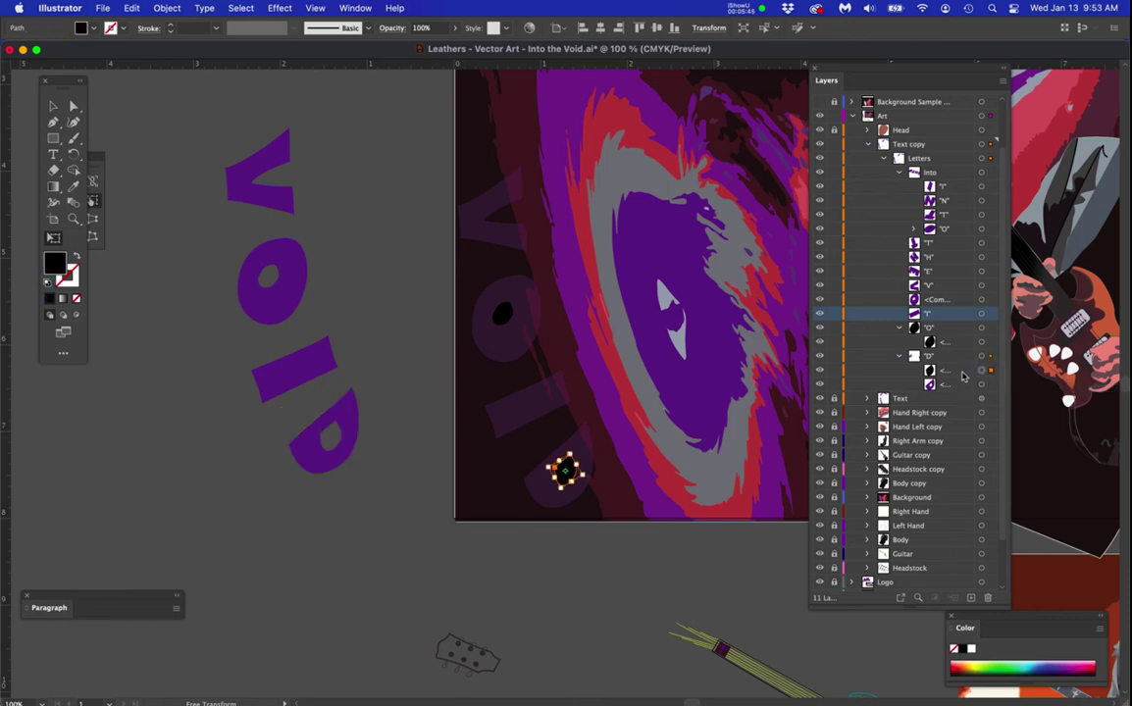
click(954, 387)
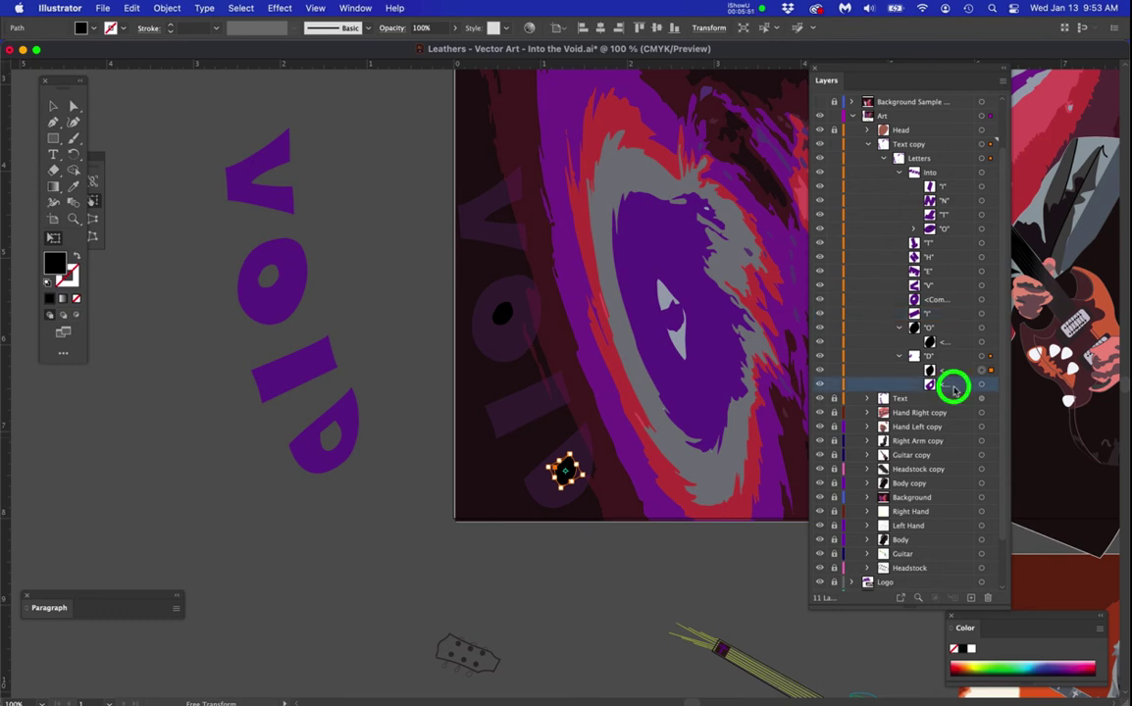
drag(954, 389, 936, 333)
- Hide the leftover "O" and "D" groups holding the black shapes, and target VOID's V, O, I and D paths in turn to check them
click(951, 345)
click(946, 372)
click(821, 344)
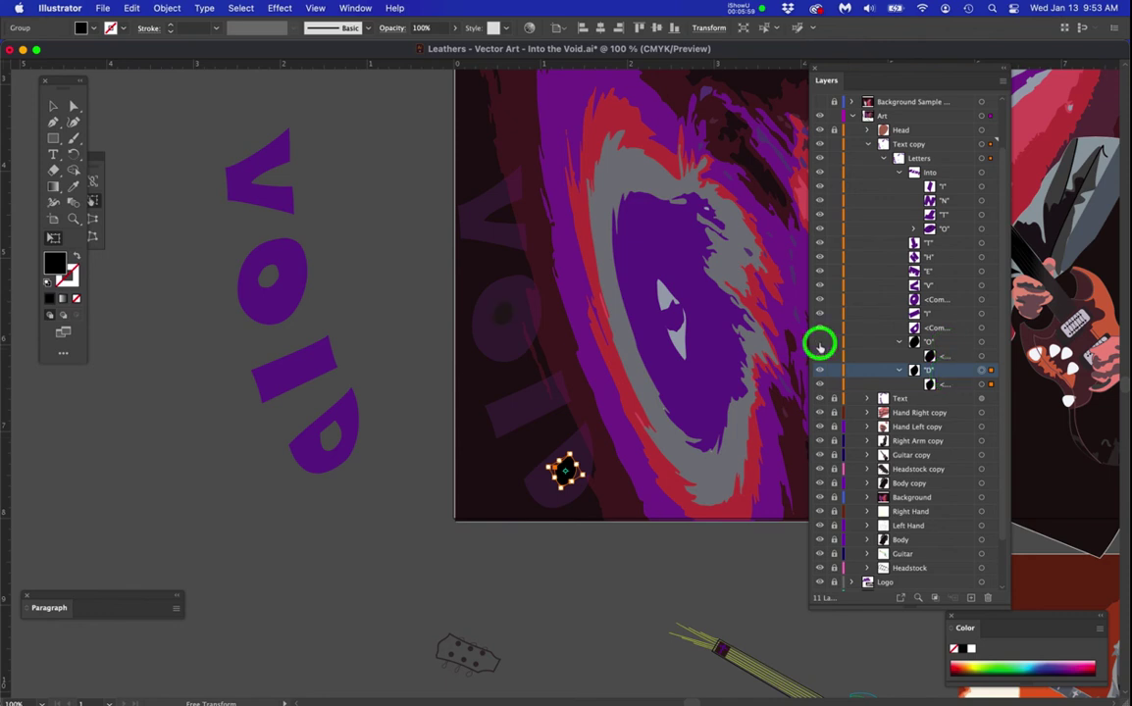
click(820, 371)
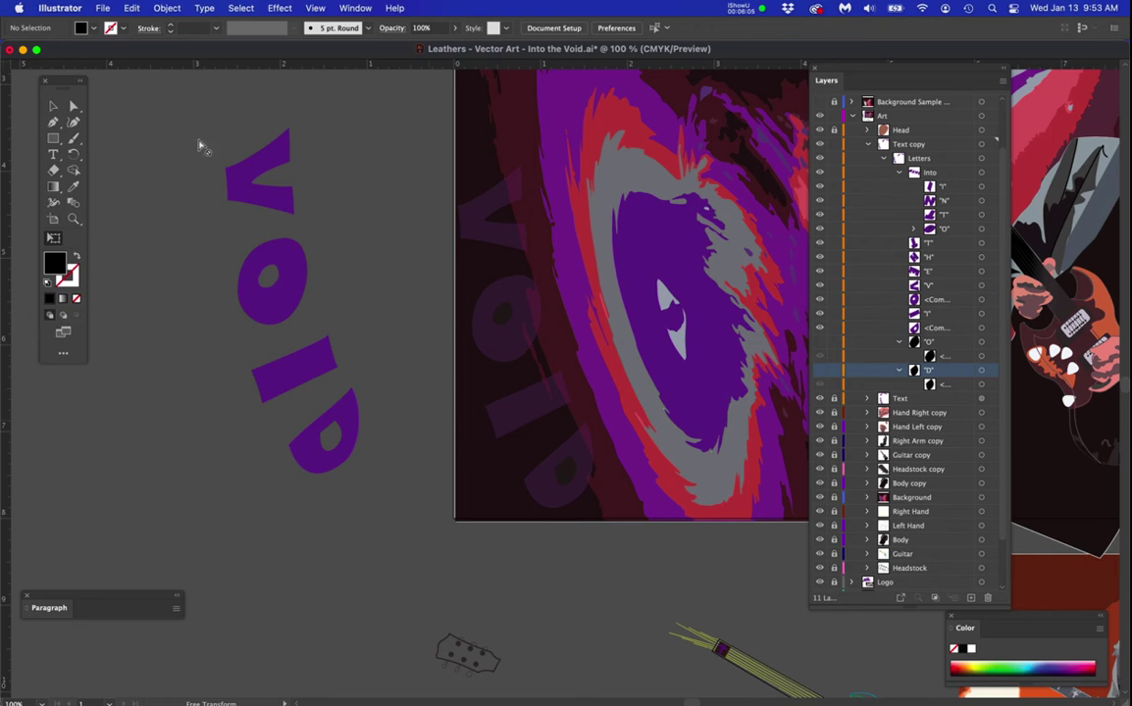
click(982, 285)
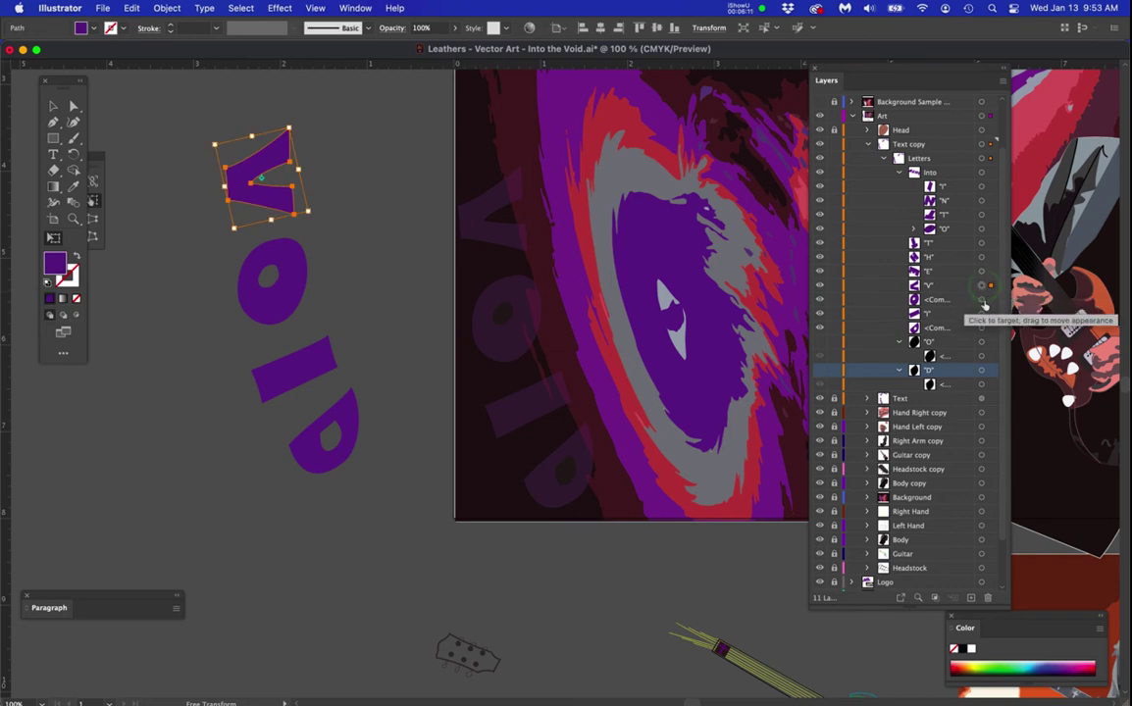
click(982, 299)
click(982, 314)
click(983, 327)
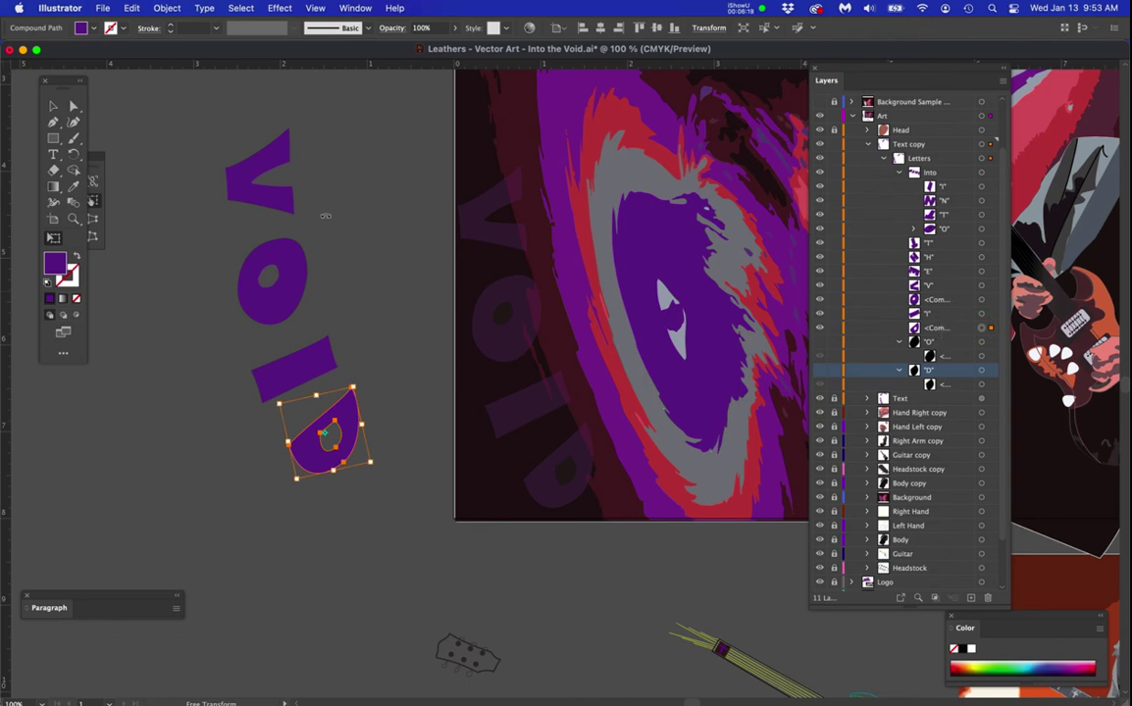
- Delete the leftover "O" and "D" groups from the Letters sublayer
shift+click(948, 344)
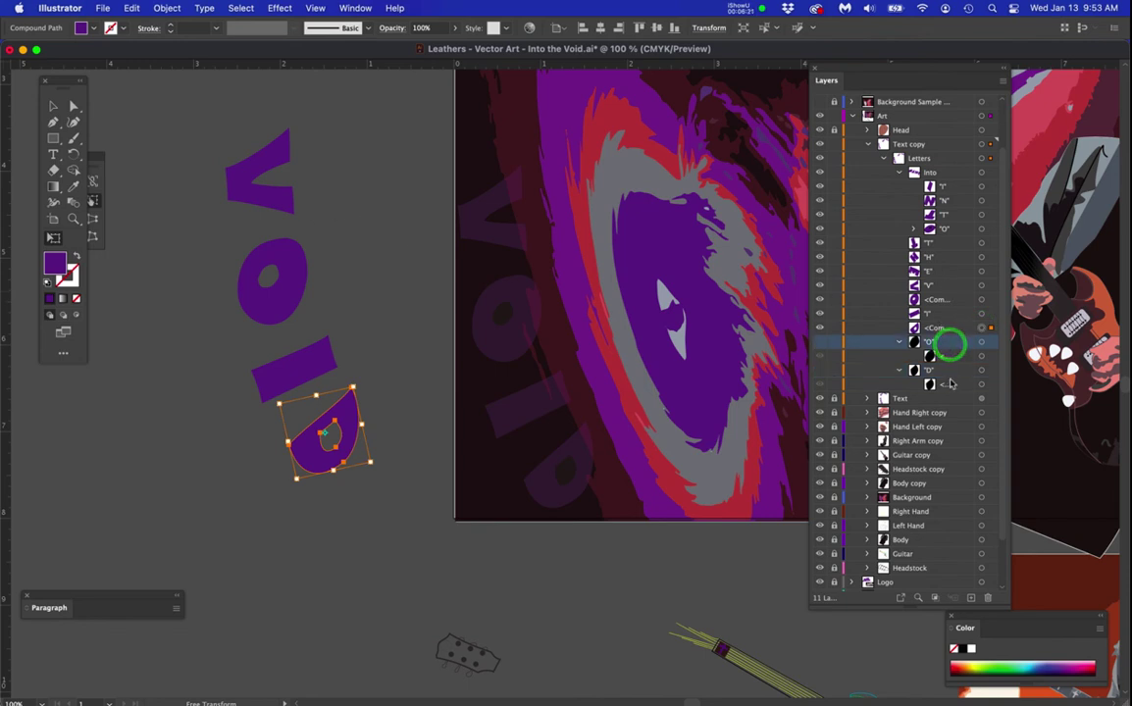
click(950, 373)
drag(951, 375, 987, 597)
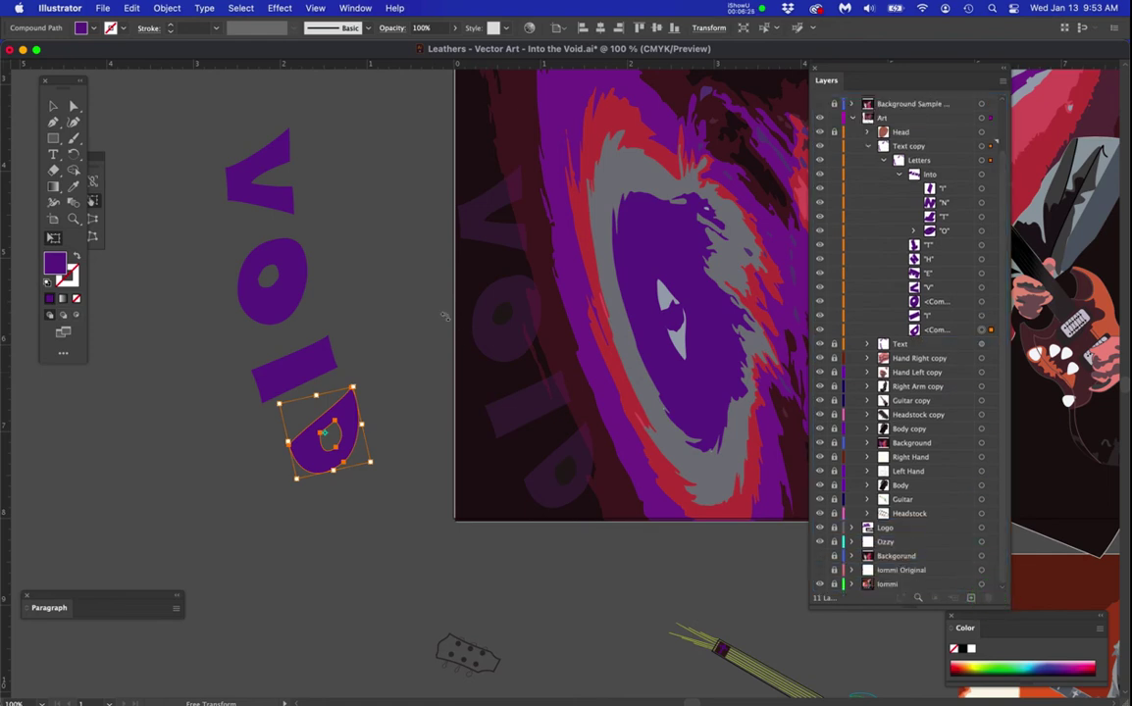
- Select all four letters of VOID, move them back onto the artboard over the faded original, and scale them down slightly
drag(200, 121, 397, 518)
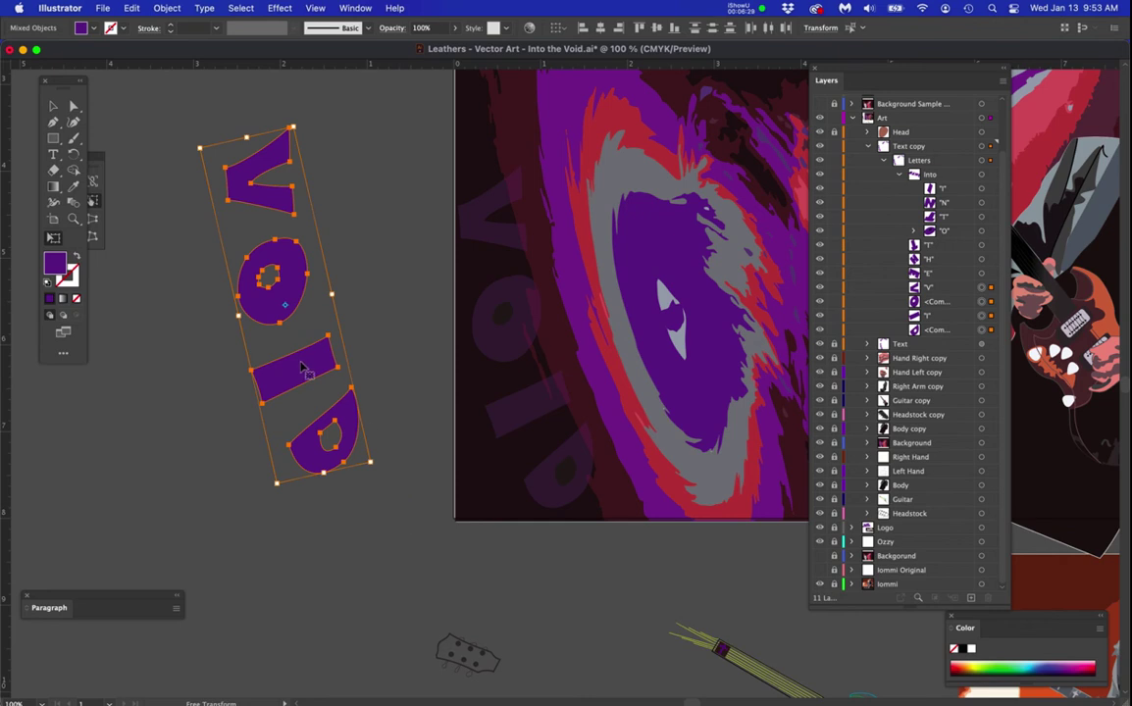
drag(302, 369, 546, 405)
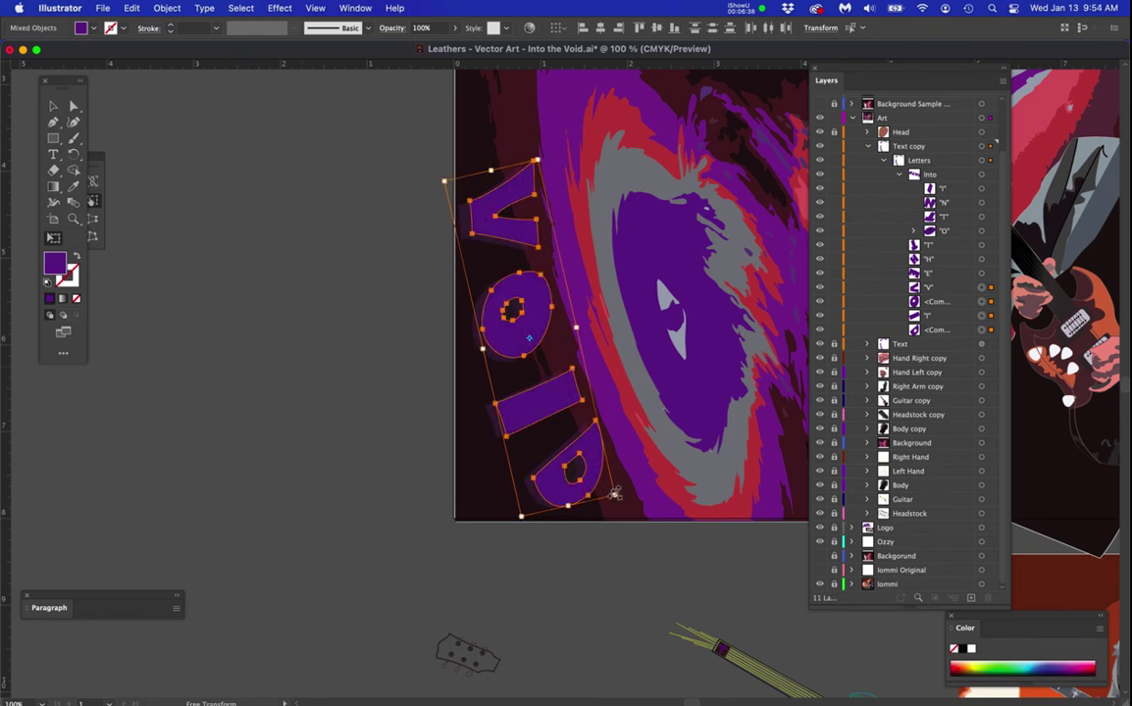
drag(615, 493, 567, 456)
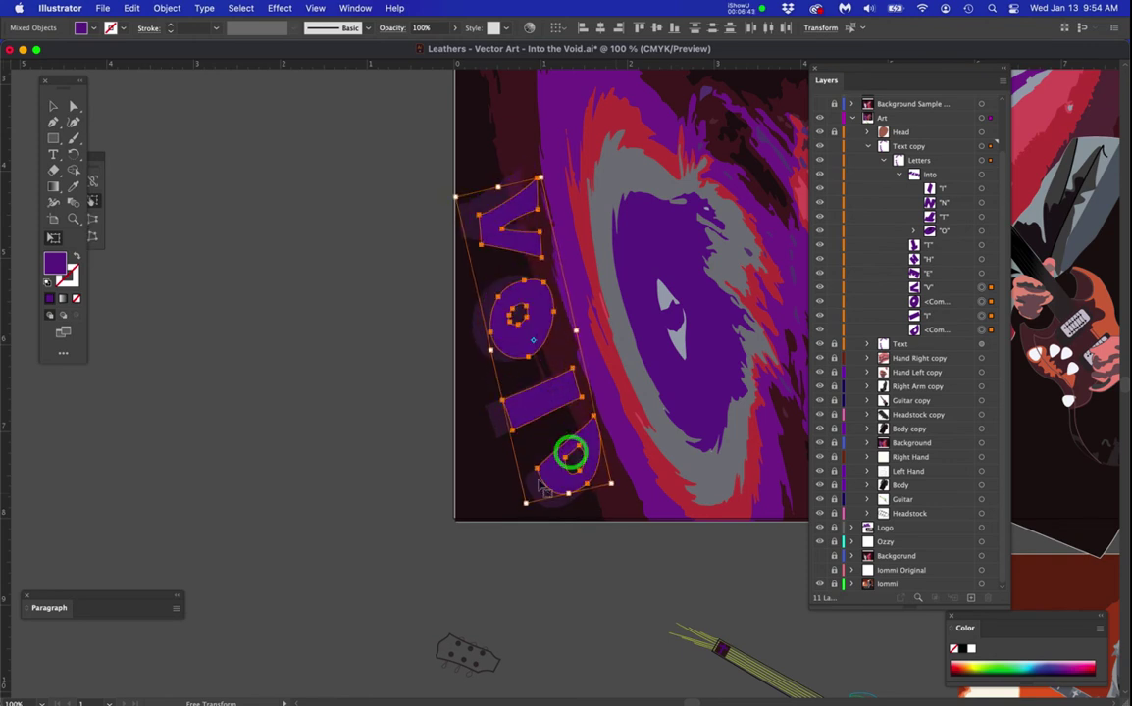
- Apply a perspective distortion to VOID that stretches its outer side along the artboard edge, and shift the word up slightly
click(454, 195)
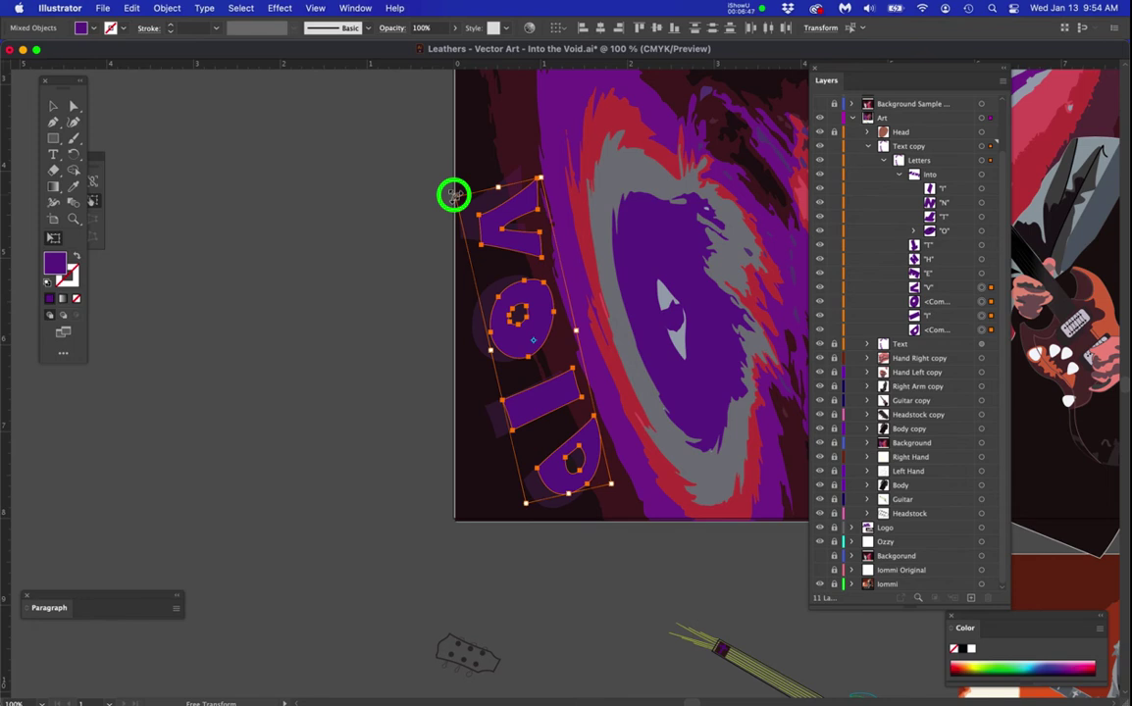
drag(454, 195, 444, 153)
drag(444, 149, 442, 140)
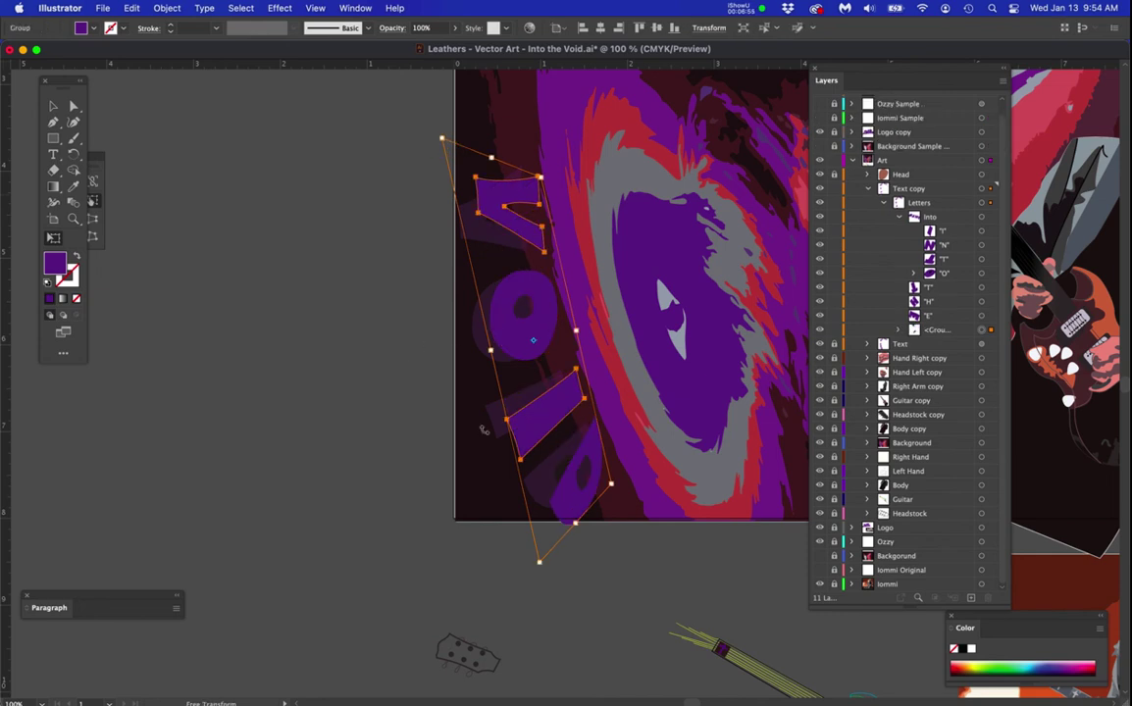
drag(553, 404, 549, 399)
click(410, 298)
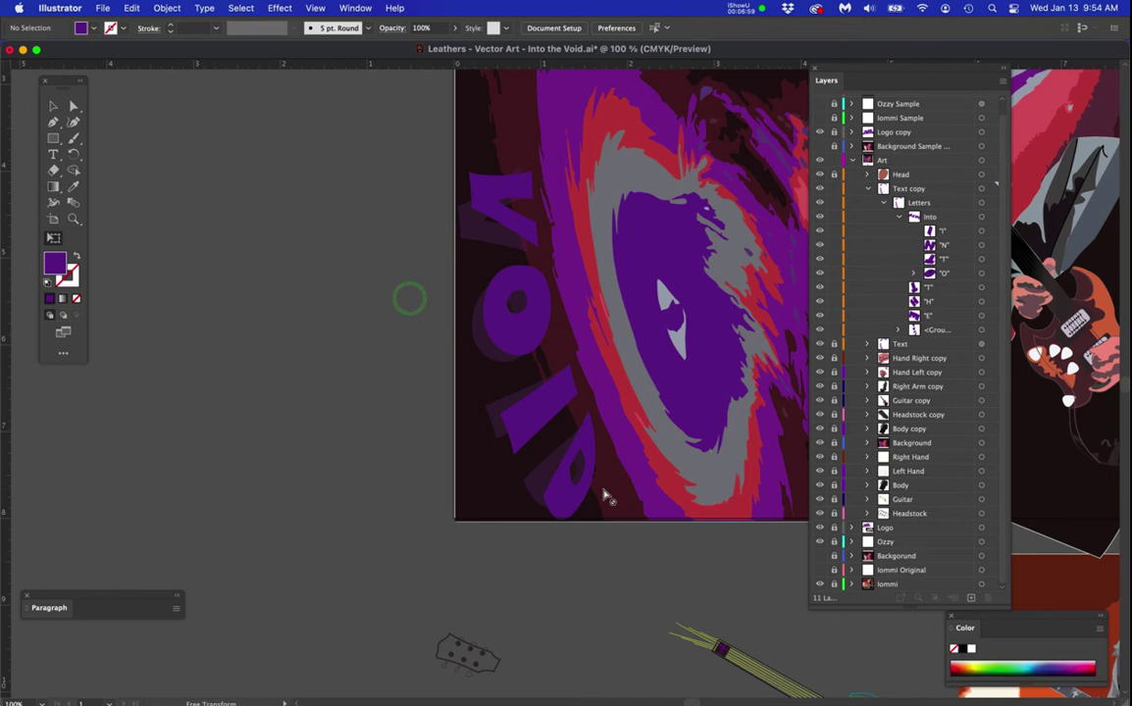
- Rotate the D of VOID clockwise and shift it up so it sits inside the artboard
scroll(607, 498, up, 1)
click(551, 505)
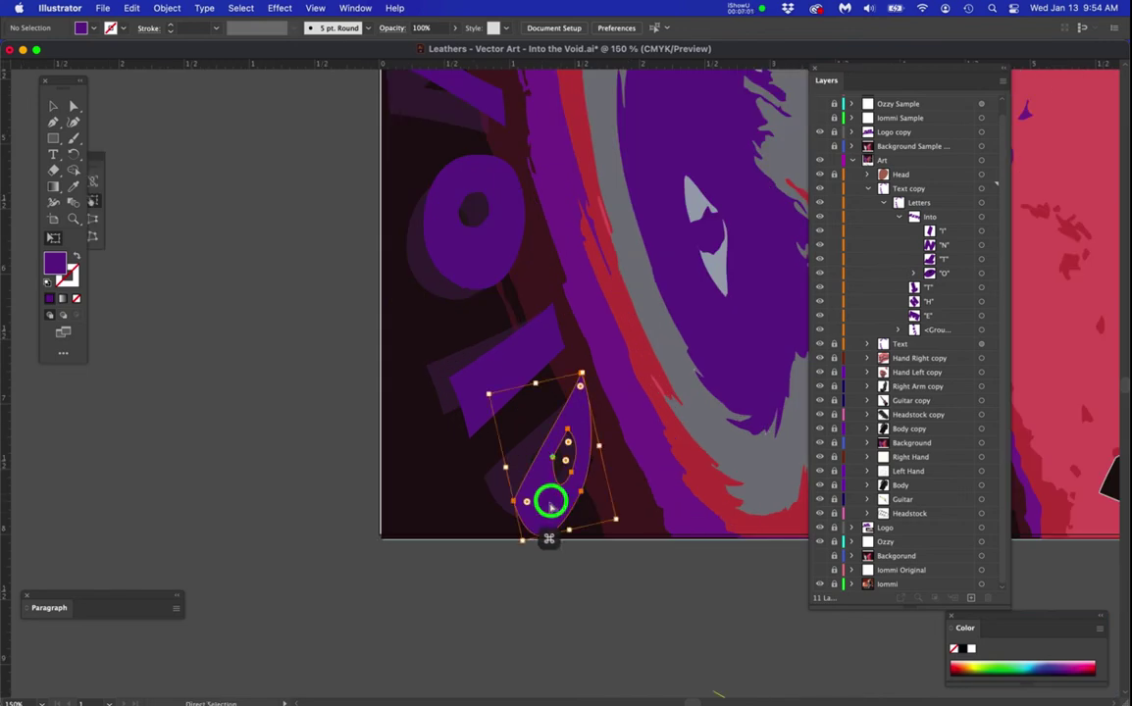
drag(510, 574, 499, 564)
click(527, 505)
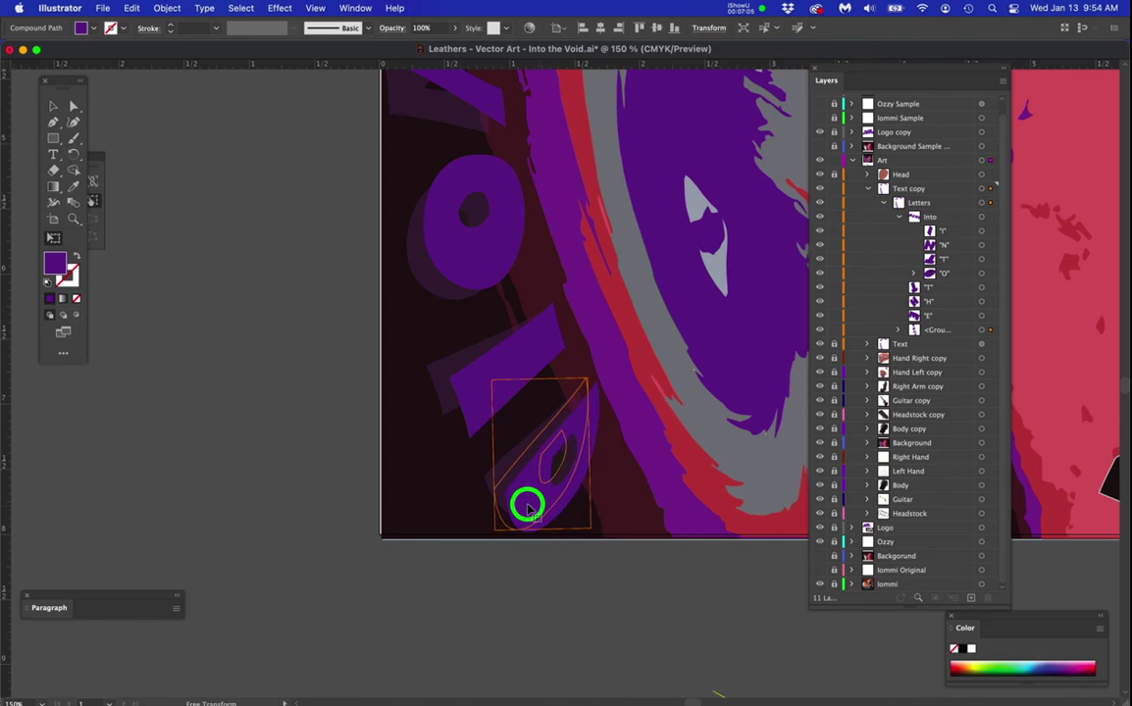
- Rotate the I of VOID slightly clockwise
click(478, 395)
key(e)
drag(425, 430, 422, 427)
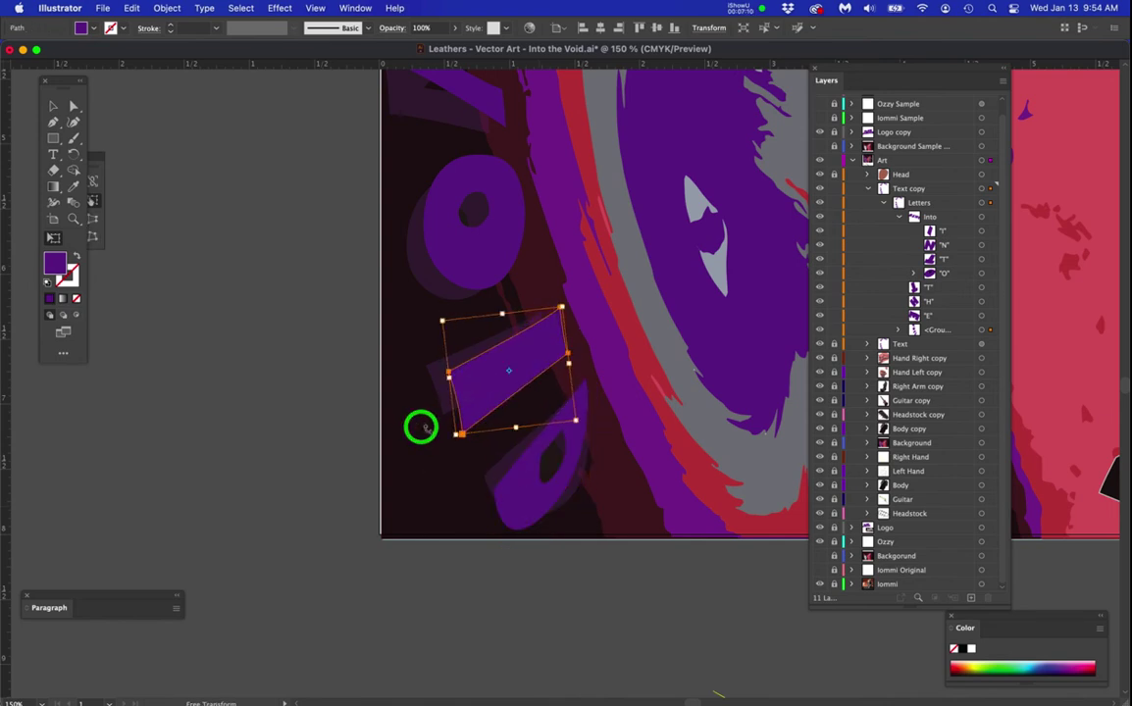
- Shift the O and the V of VOID slightly down to even out the letter spacing
key(a)
click(465, 252)
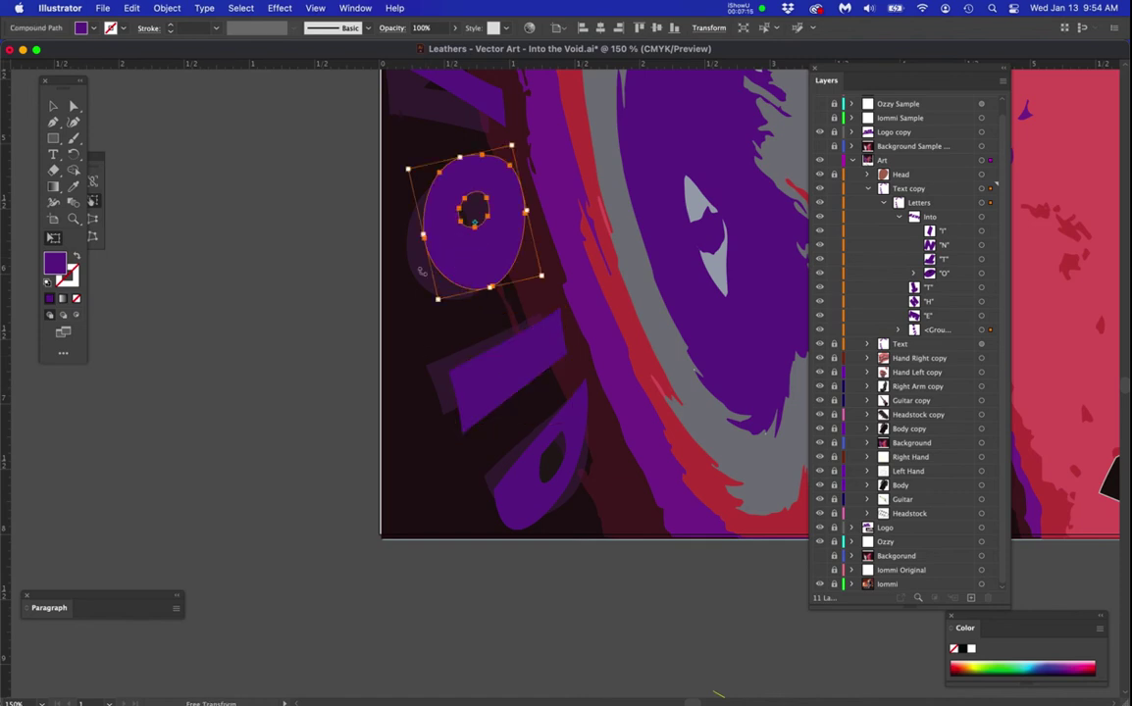
drag(399, 282, 518, 355)
key(alt+super+space)
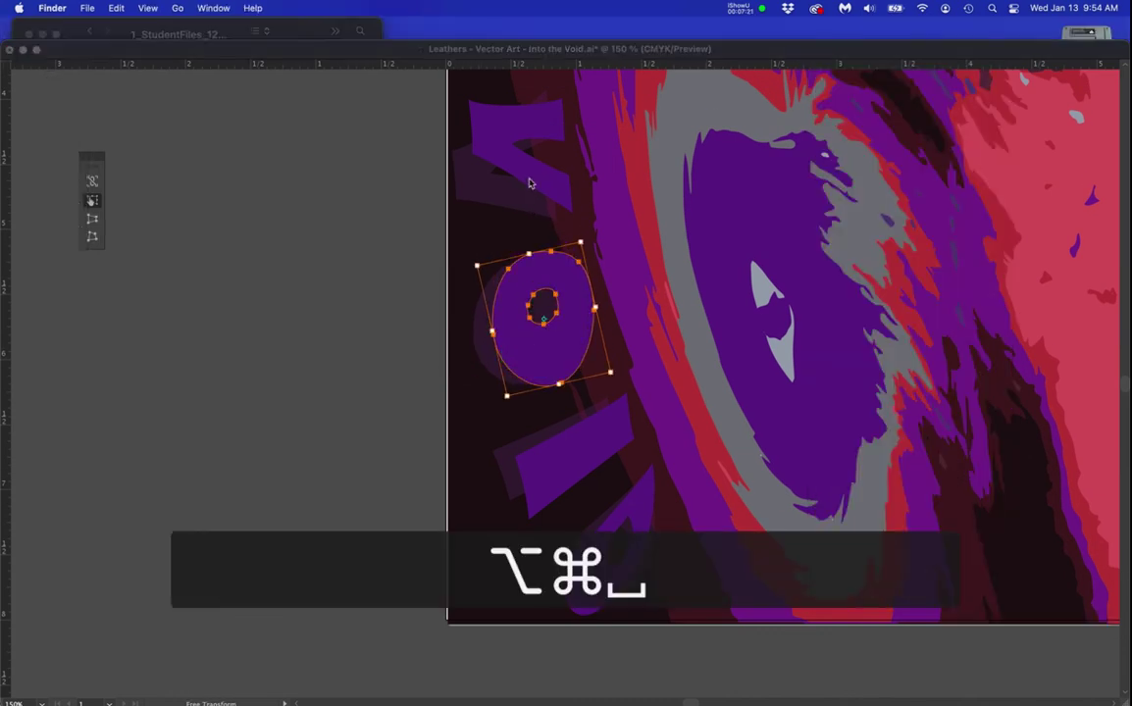
click(530, 181)
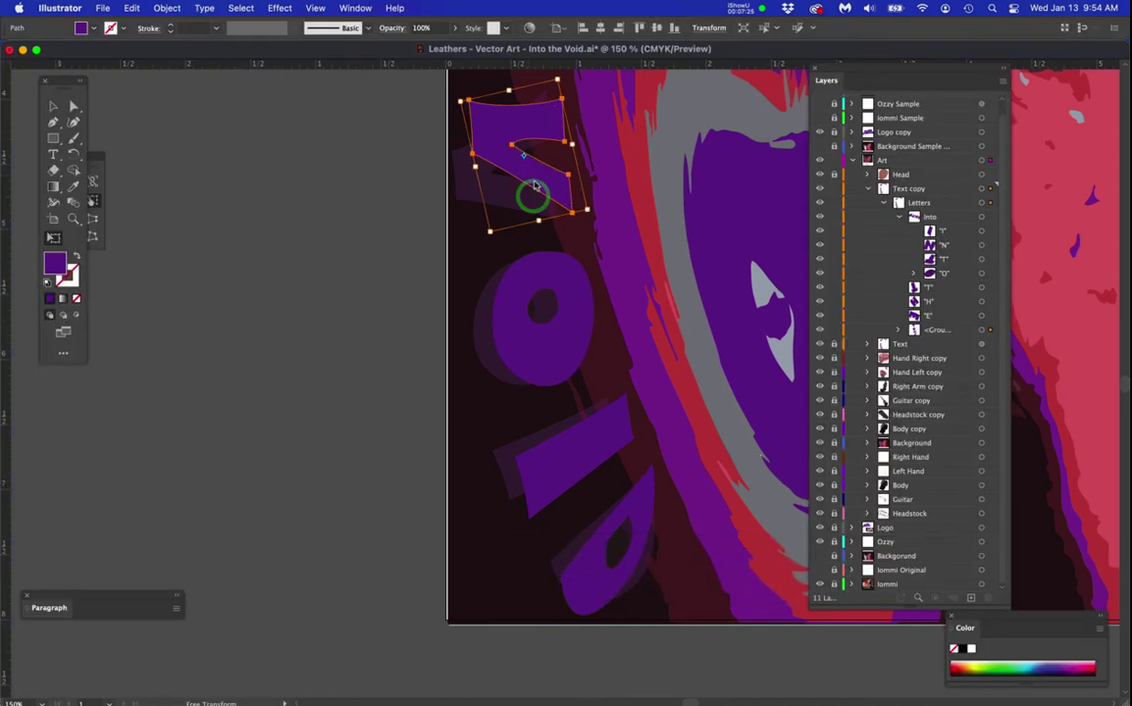
drag(533, 179, 533, 198)
drag(391, 267, 427, 260)
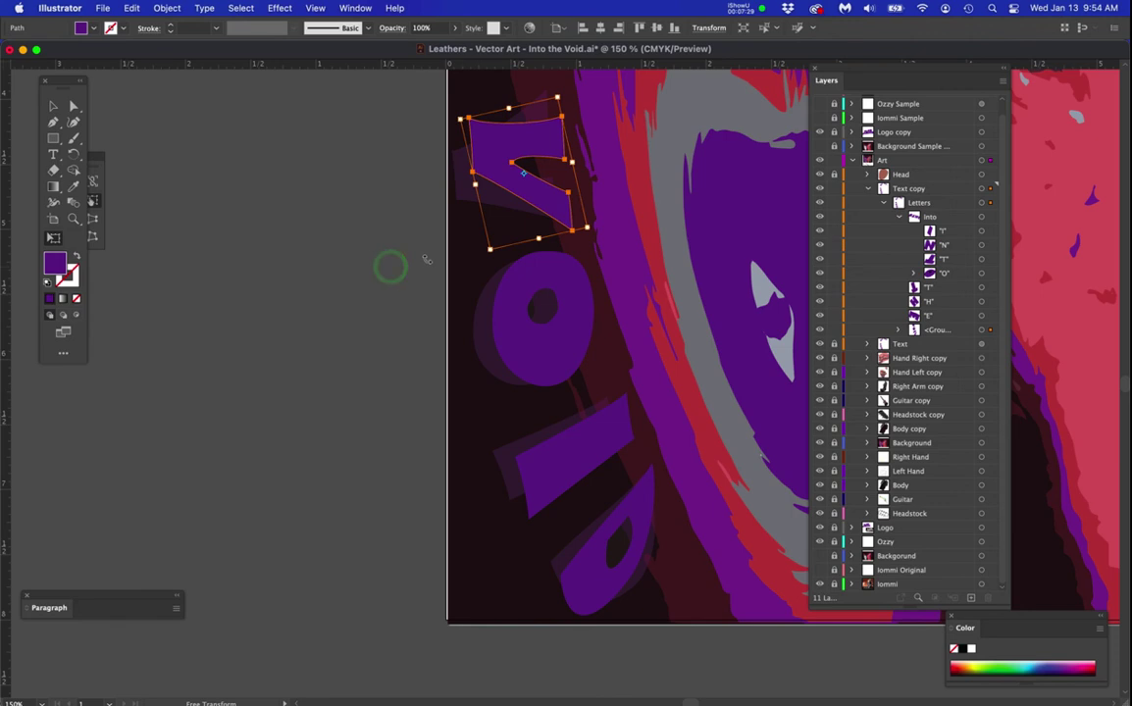
- Save the document and deselect the lettering
key(super+s)
click(699, 392)
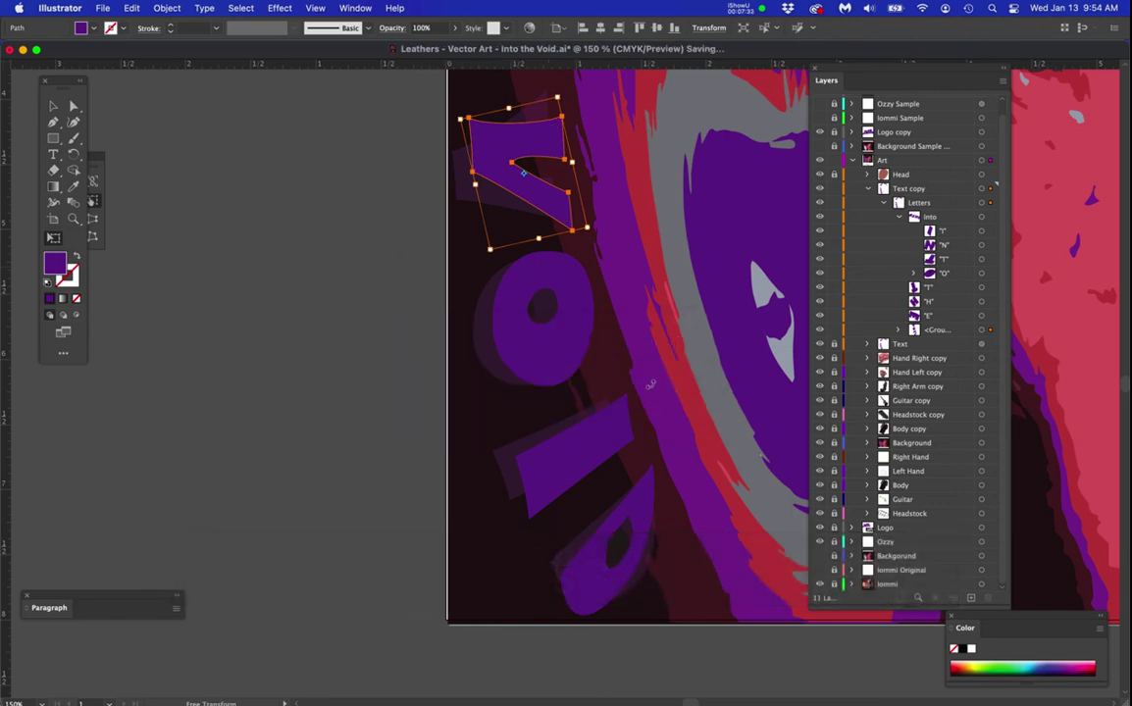
key(super+minus)
drag(404, 333, 381, 333)
click(378, 332)
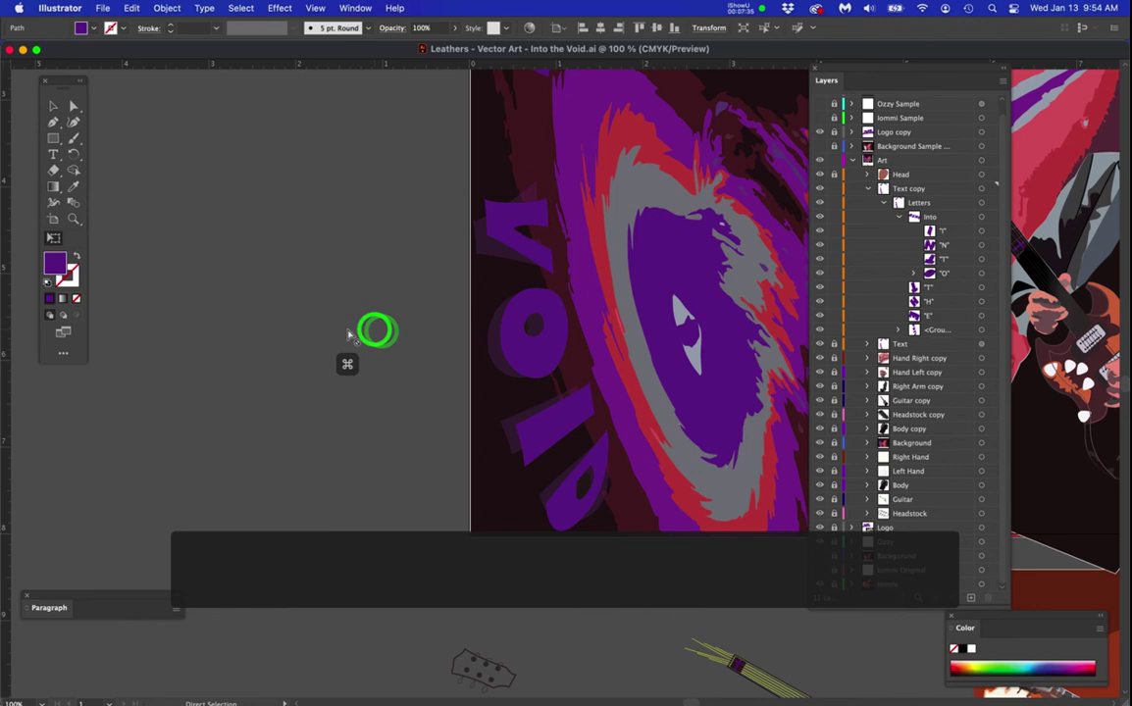
- Rotate the V of VOID counterclockwise to follow the curve of the vortex
key(super+equal)
alt+super+click(526, 252)
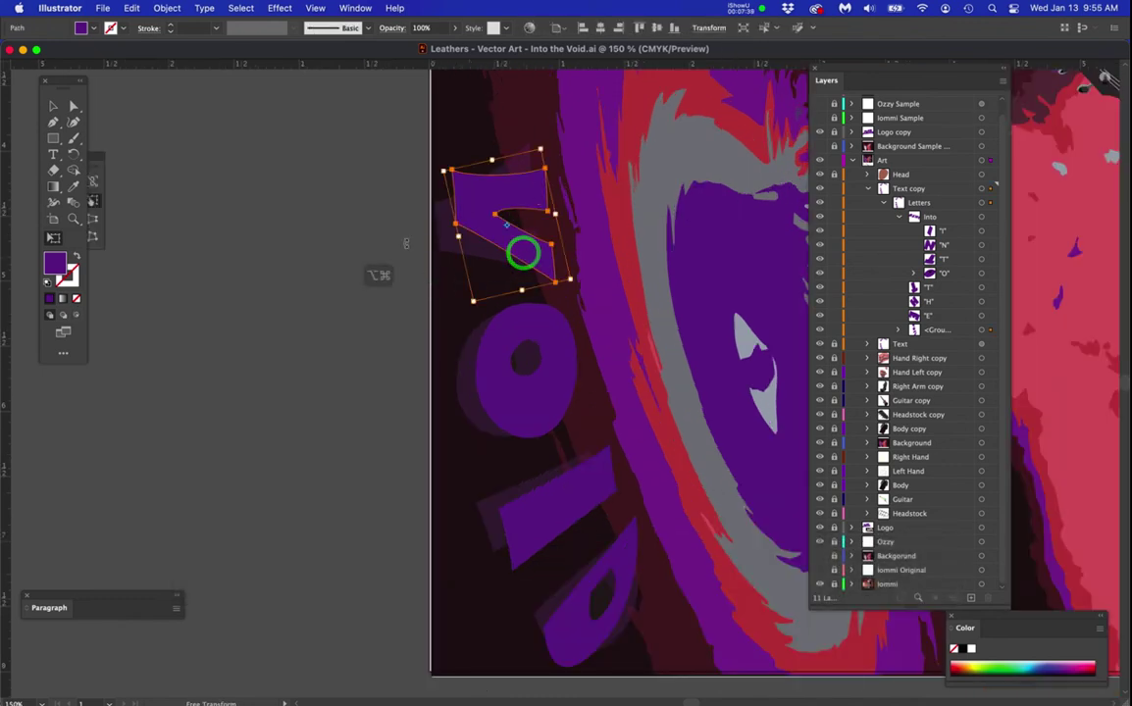
drag(377, 238, 396, 269)
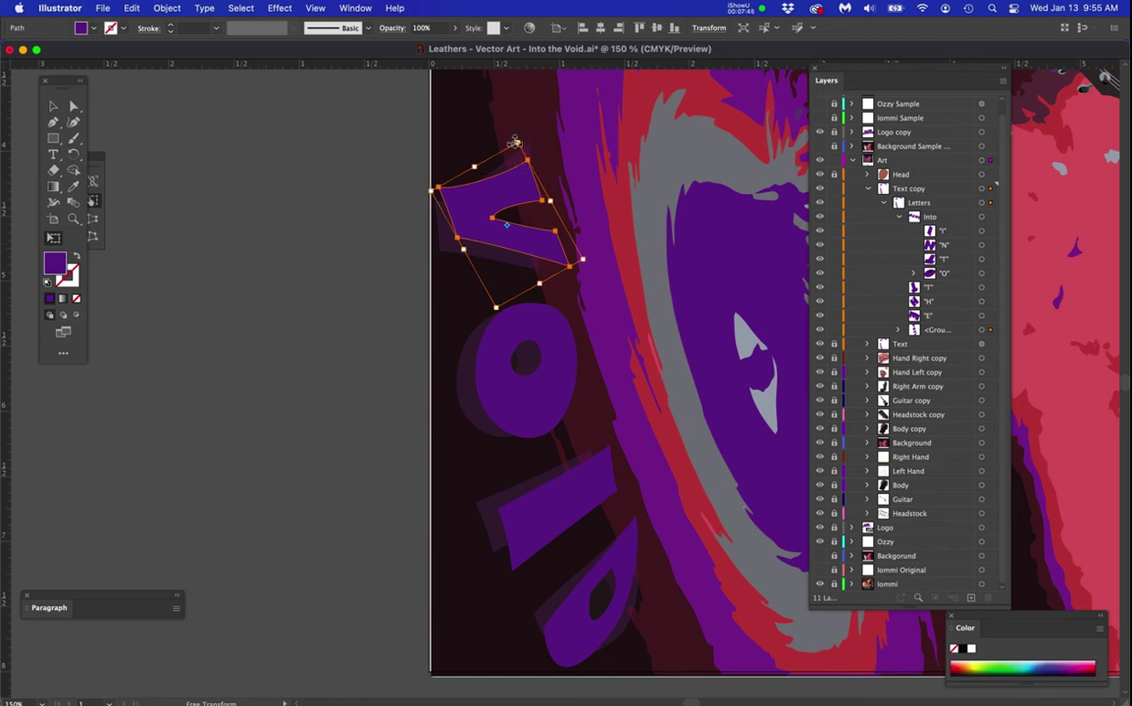
- Distort the V of VOID by pulling its upper inner corner outward toward the vortex, and deselect it
key(super+equal)
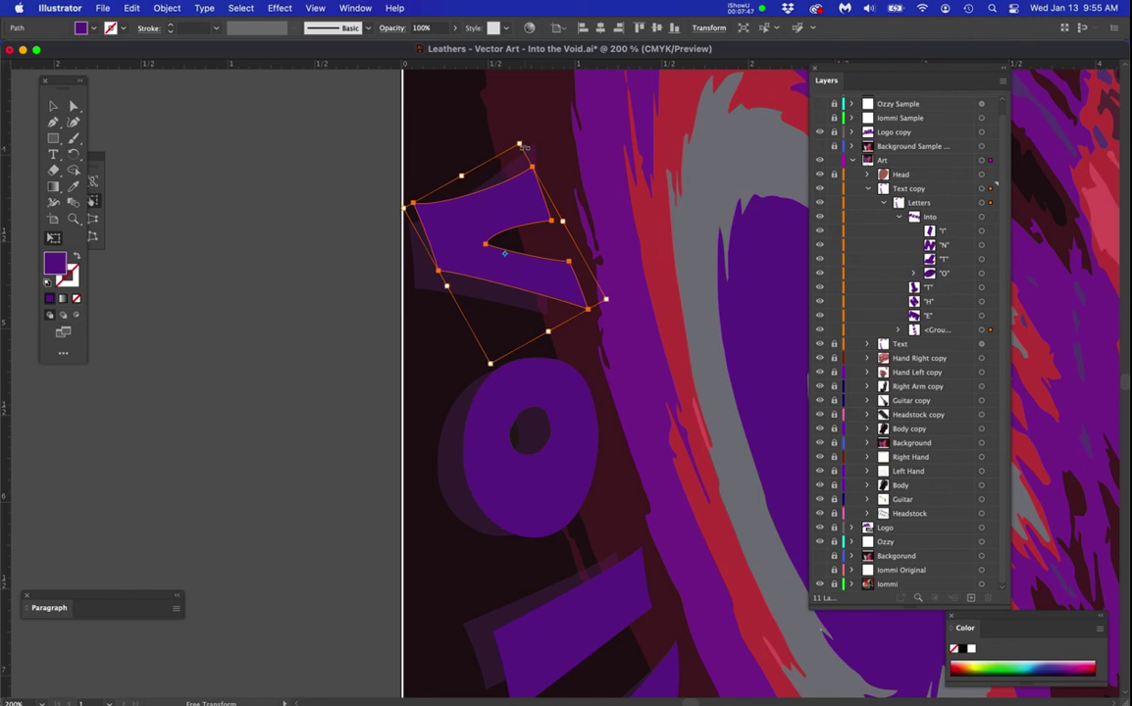
click(521, 144)
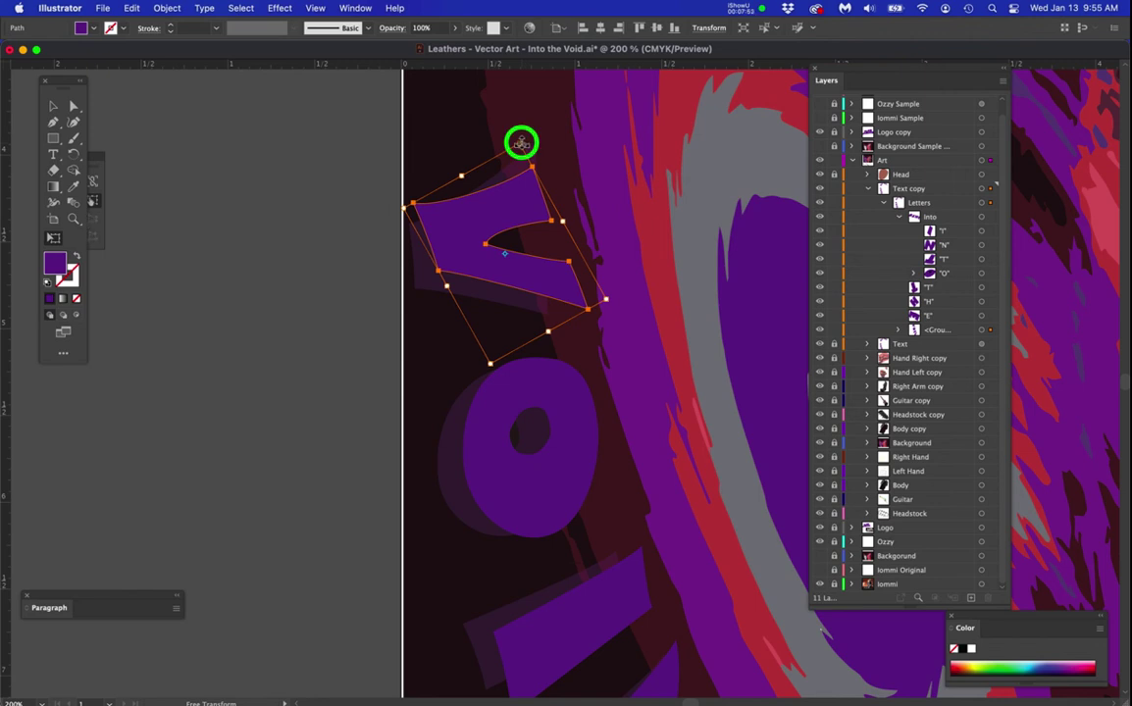
mouse_move(521, 144)
mouse_down()
mouse_move(533, 126)
mouse_move(529, 139)
mouse_up()
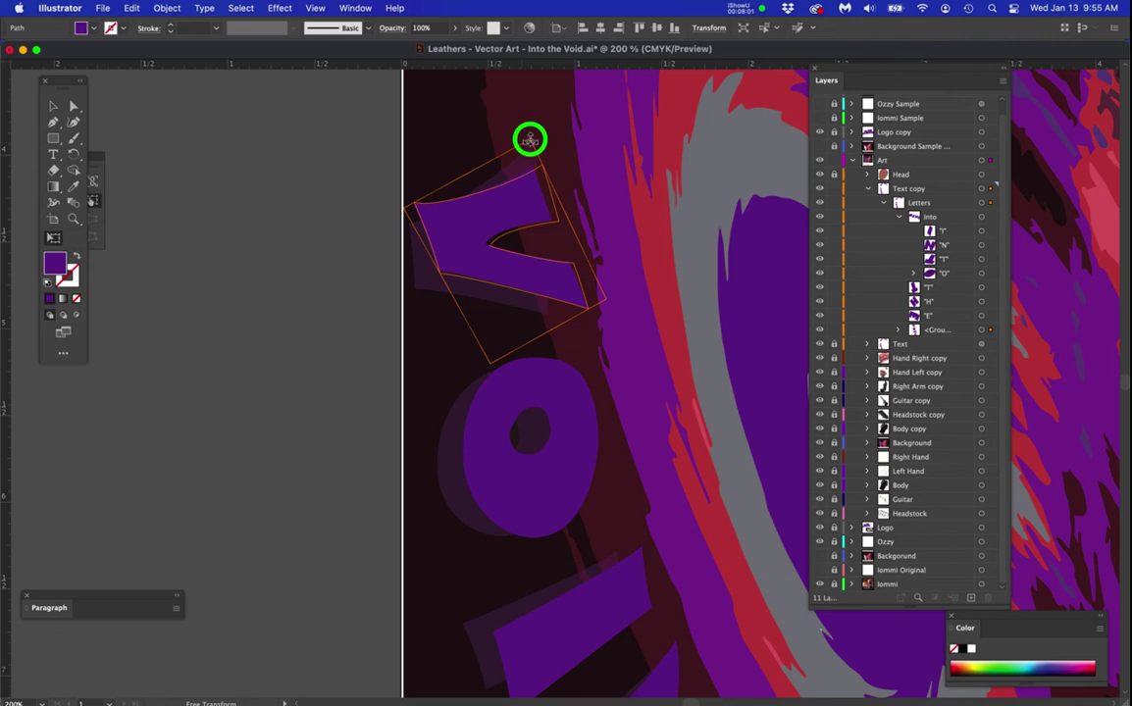
drag(529, 140, 539, 126)
key(a)
drag(396, 250, 508, 300)
scroll(508, 300, down, 1)
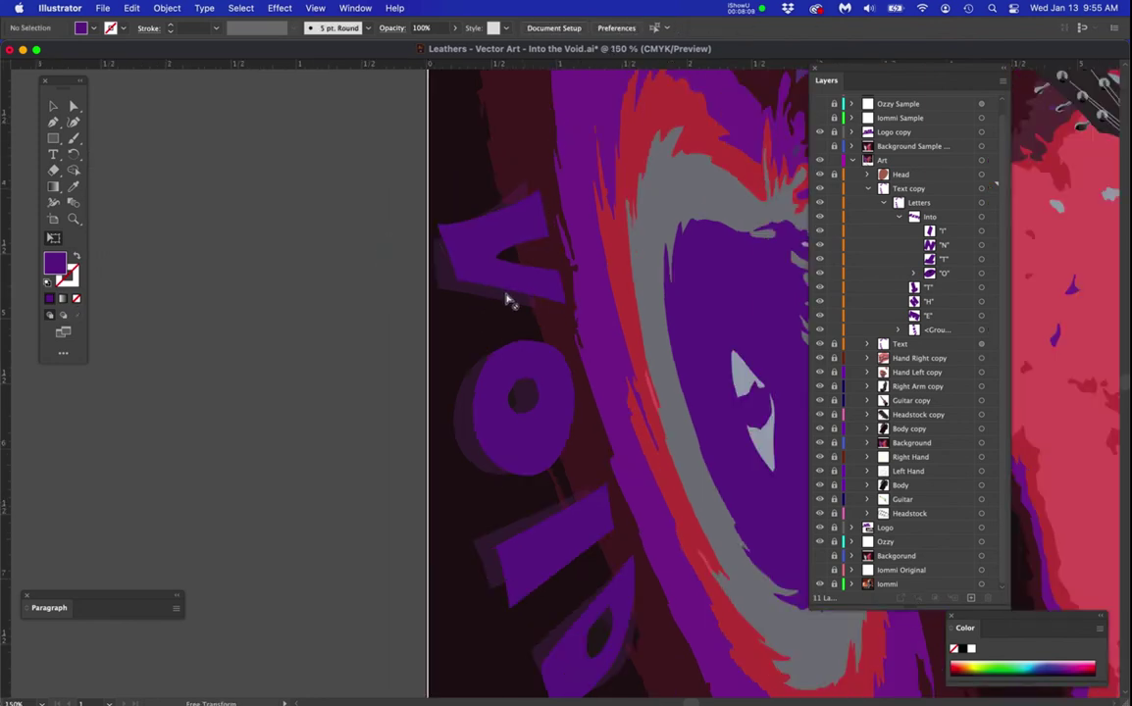
- Hide the original Text layer and review the reshaped VOID lettering against the artwork
scroll(508, 301, down, 1)
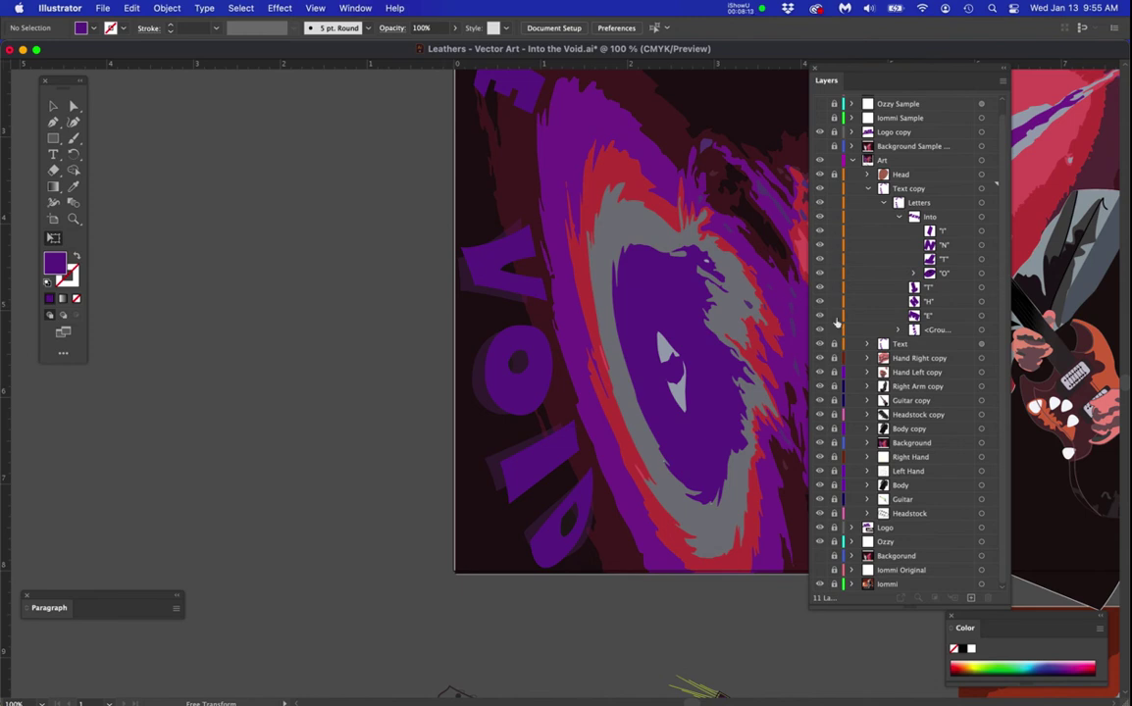
click(819, 344)
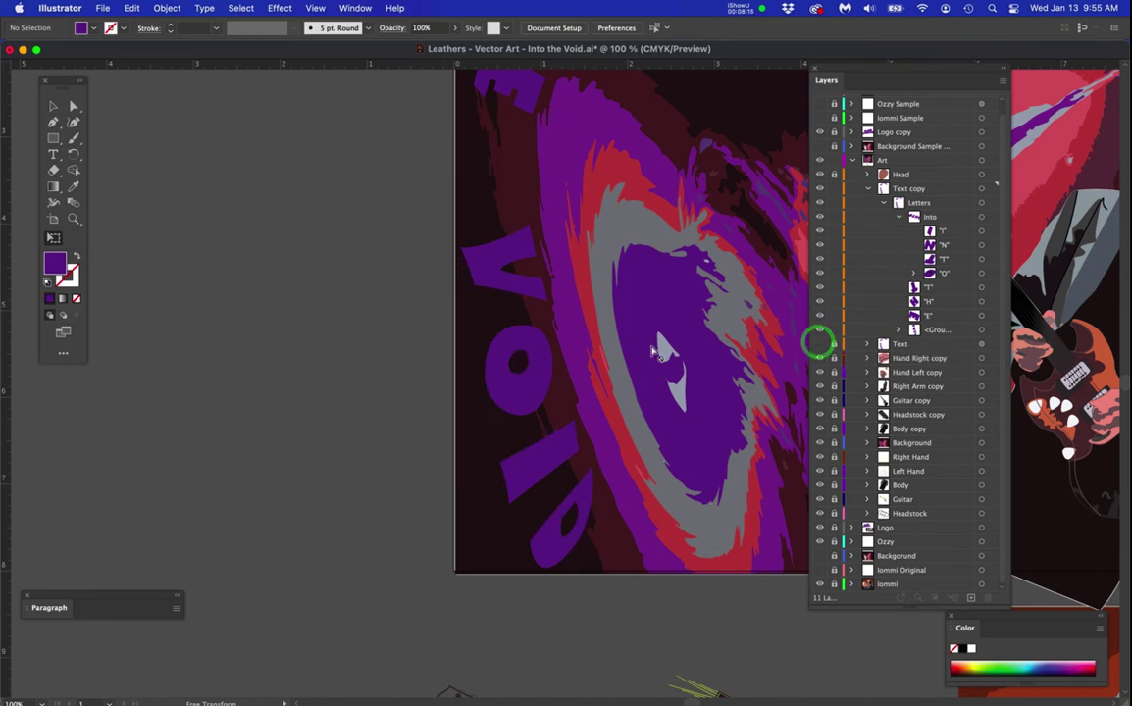
scroll(656, 349, down, 1)
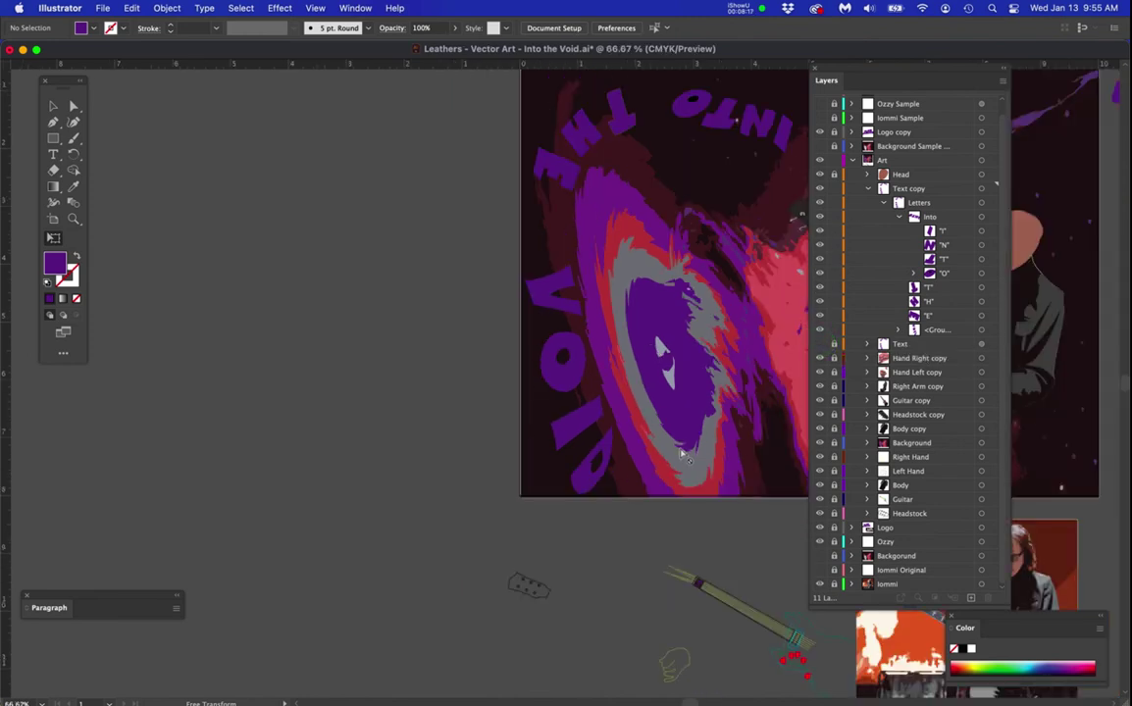
drag(681, 443, 640, 400)
scroll(634, 451, up, 1)
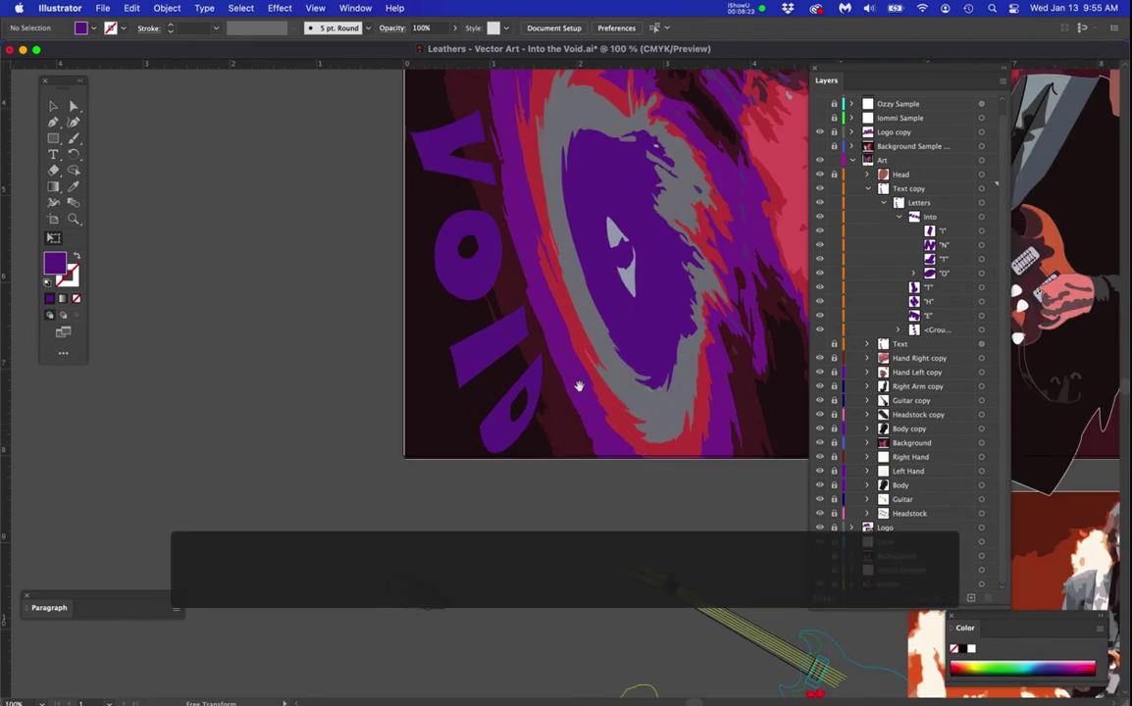
scroll(579, 336, up, 1)
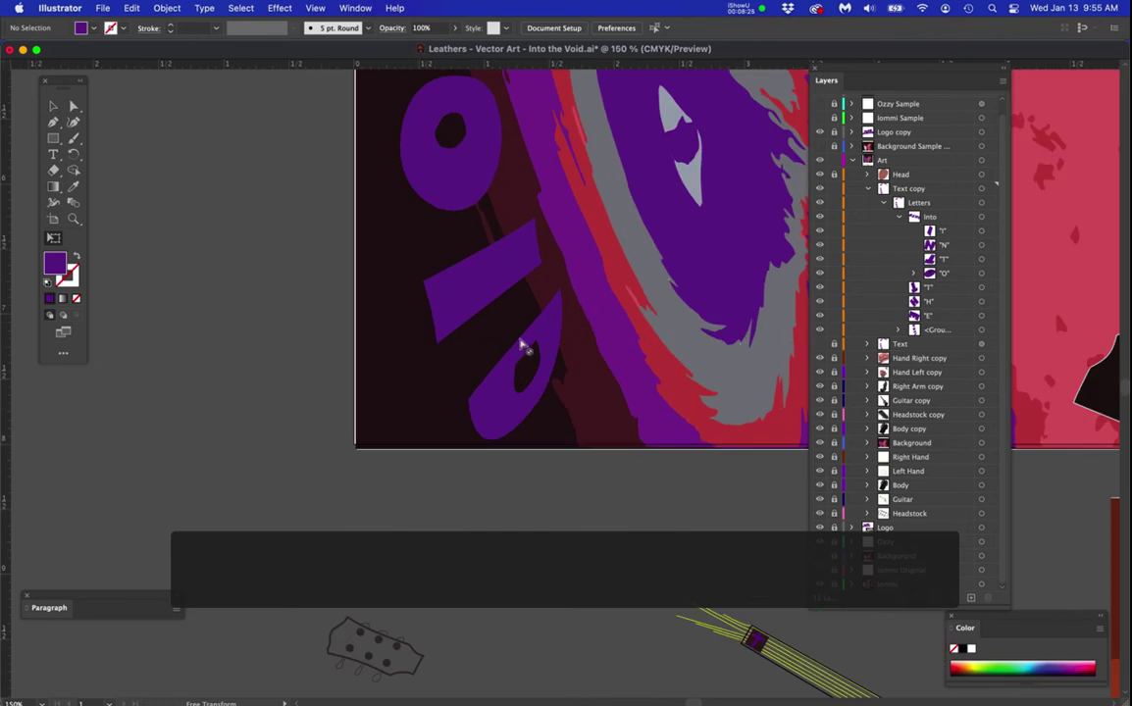
- Reshape the outer outline of the D of VOID by raising its outer corner point and adjusting the curve of its upper edge
key(a)
click(520, 340)
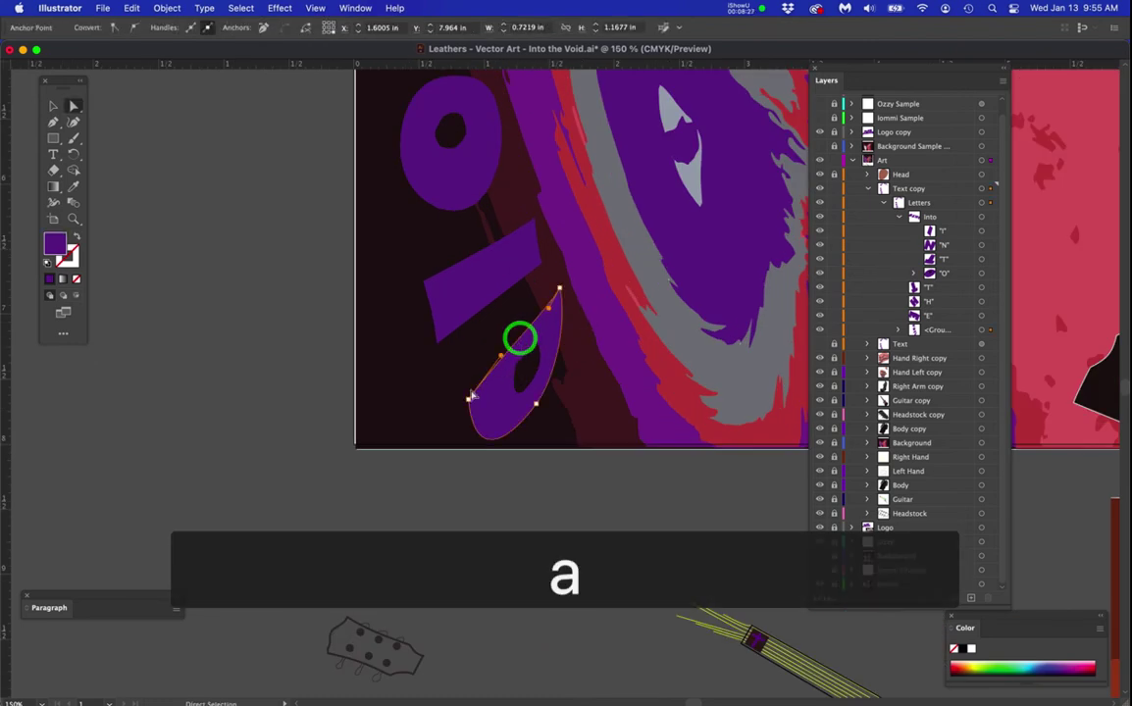
click(469, 394)
drag(469, 394, 466, 380)
drag(499, 336, 542, 309)
click(533, 367)
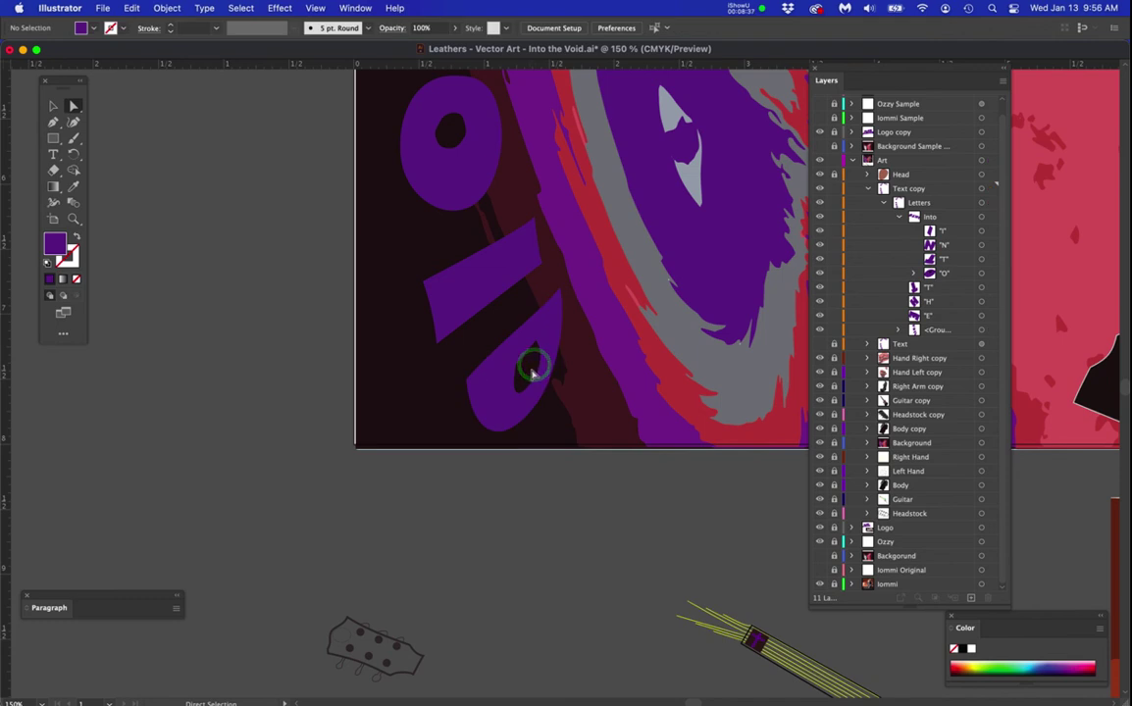
click(534, 377)
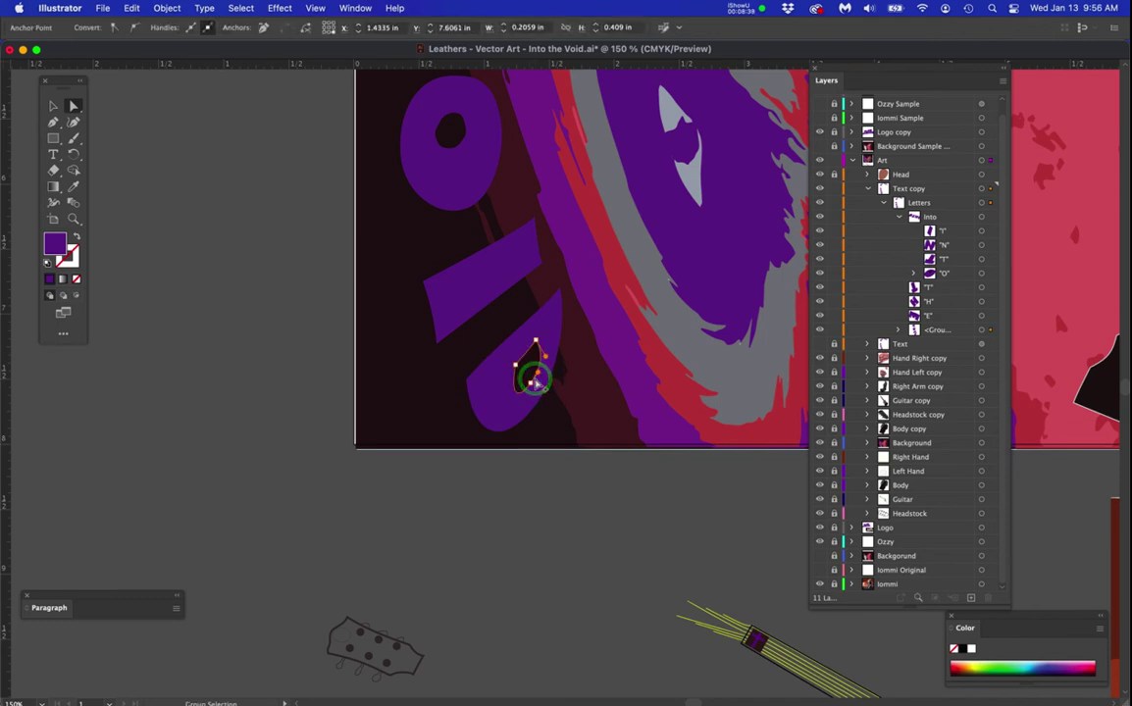
scroll(536, 383, up, 2)
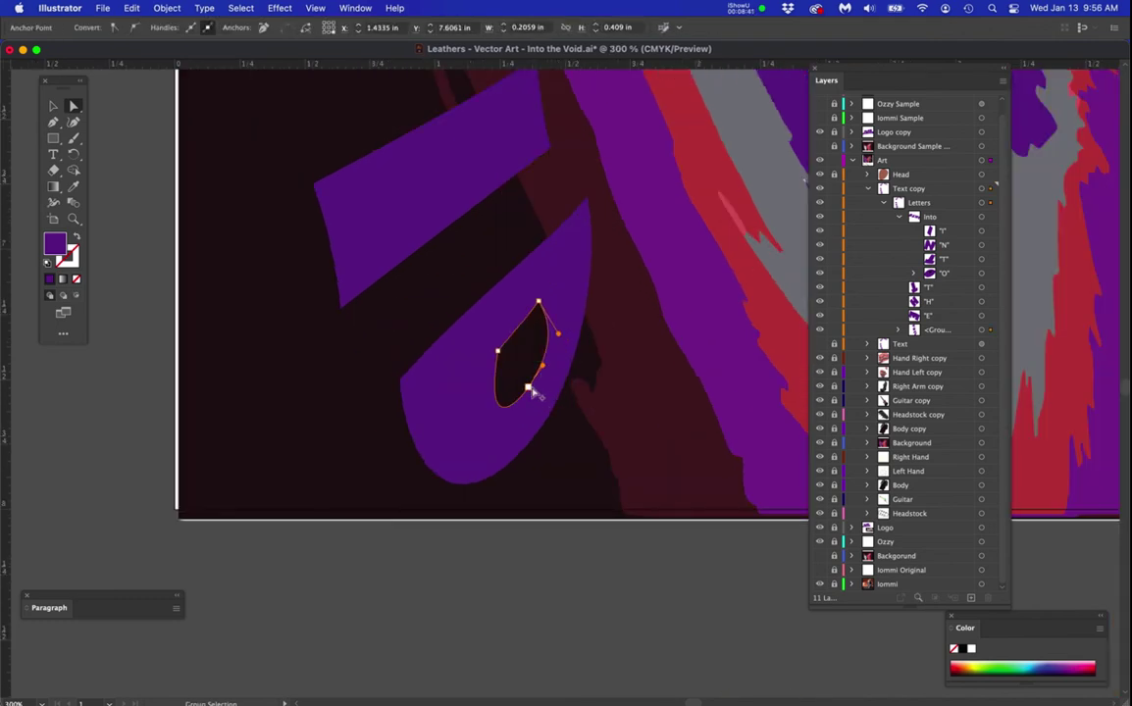
click(608, 439)
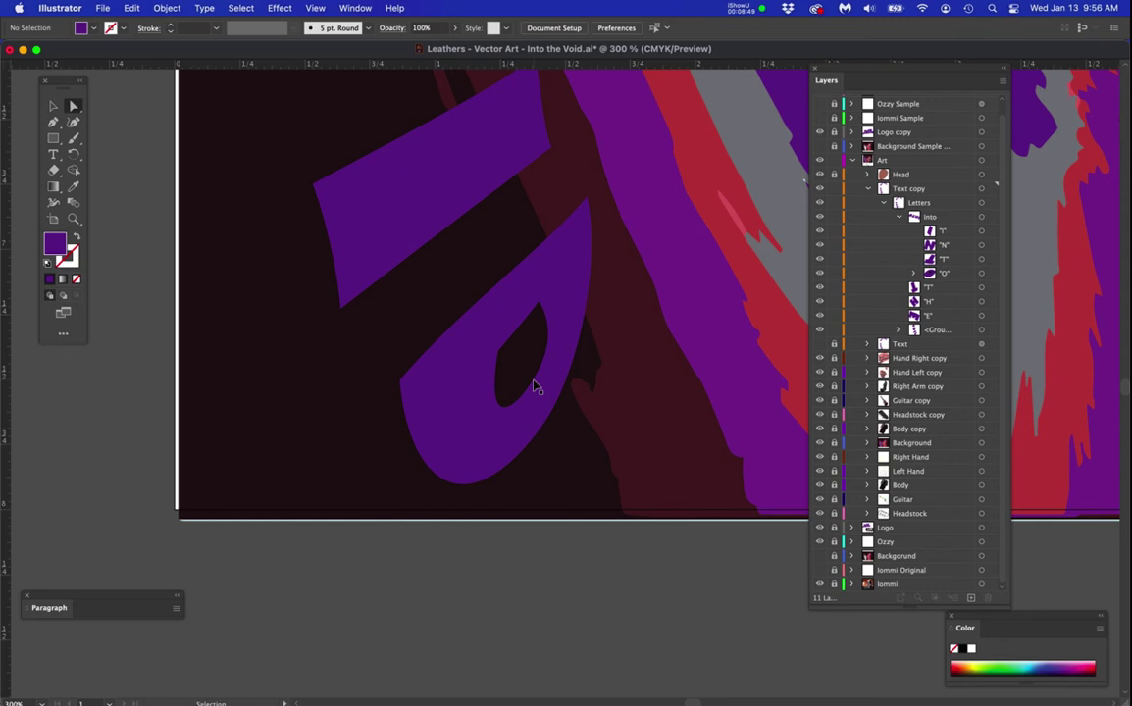
super+click(532, 383)
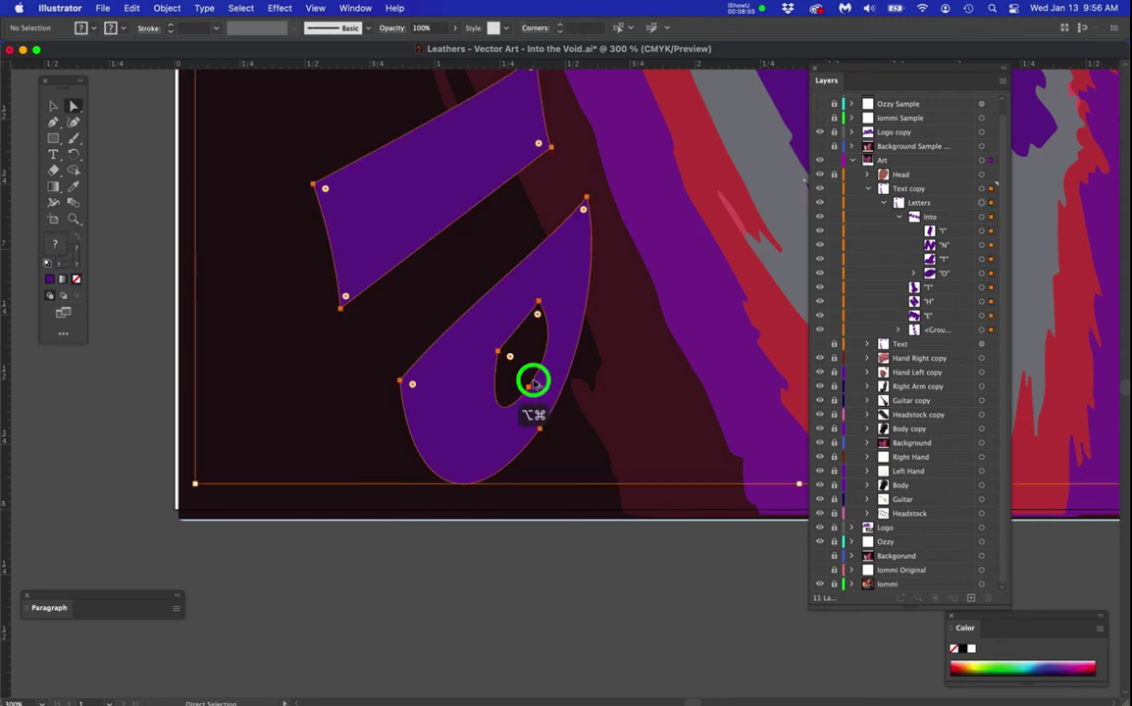
super+click(607, 422)
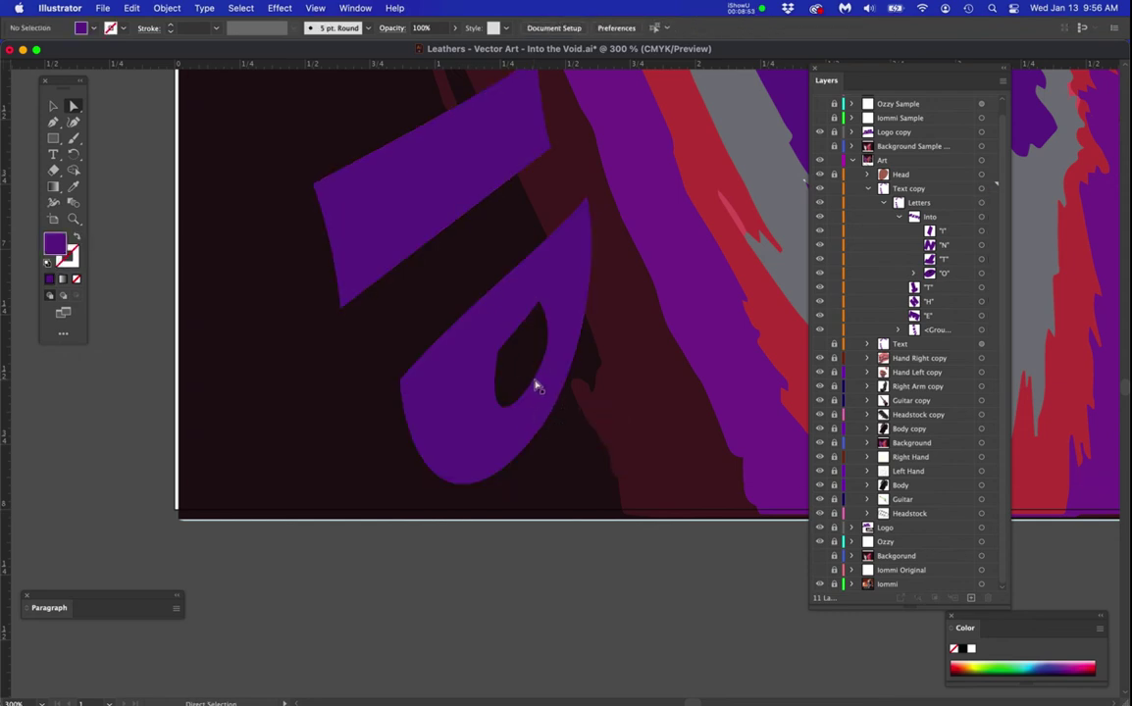
alt+click(535, 383)
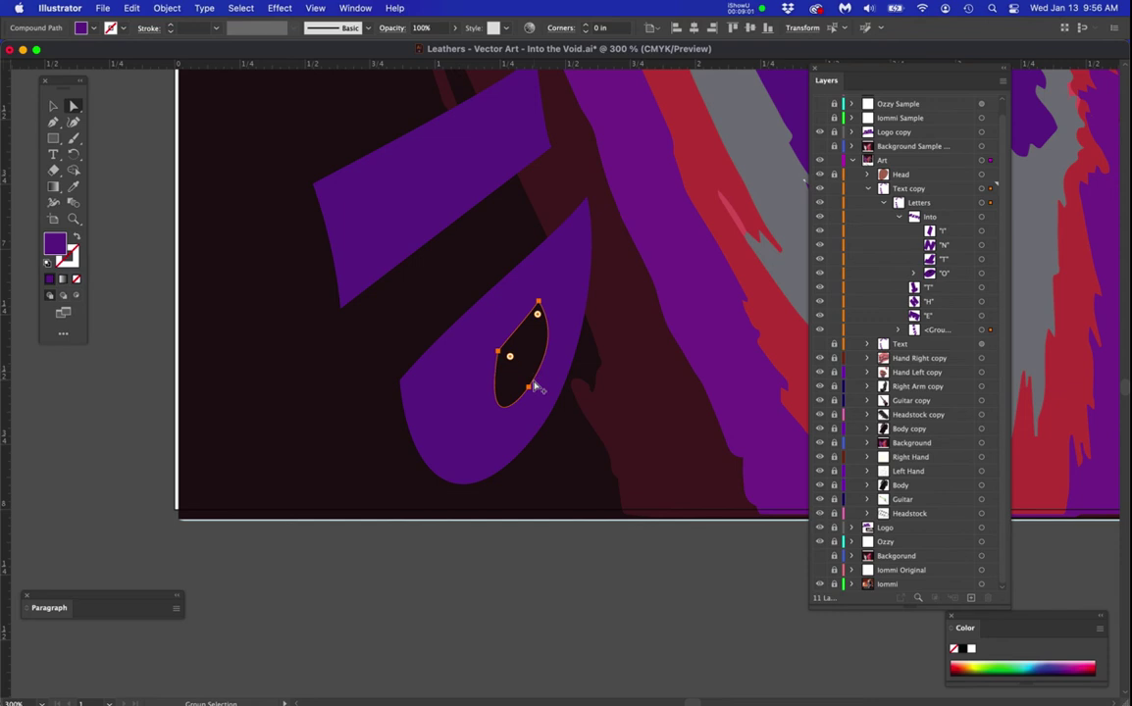
click(594, 438)
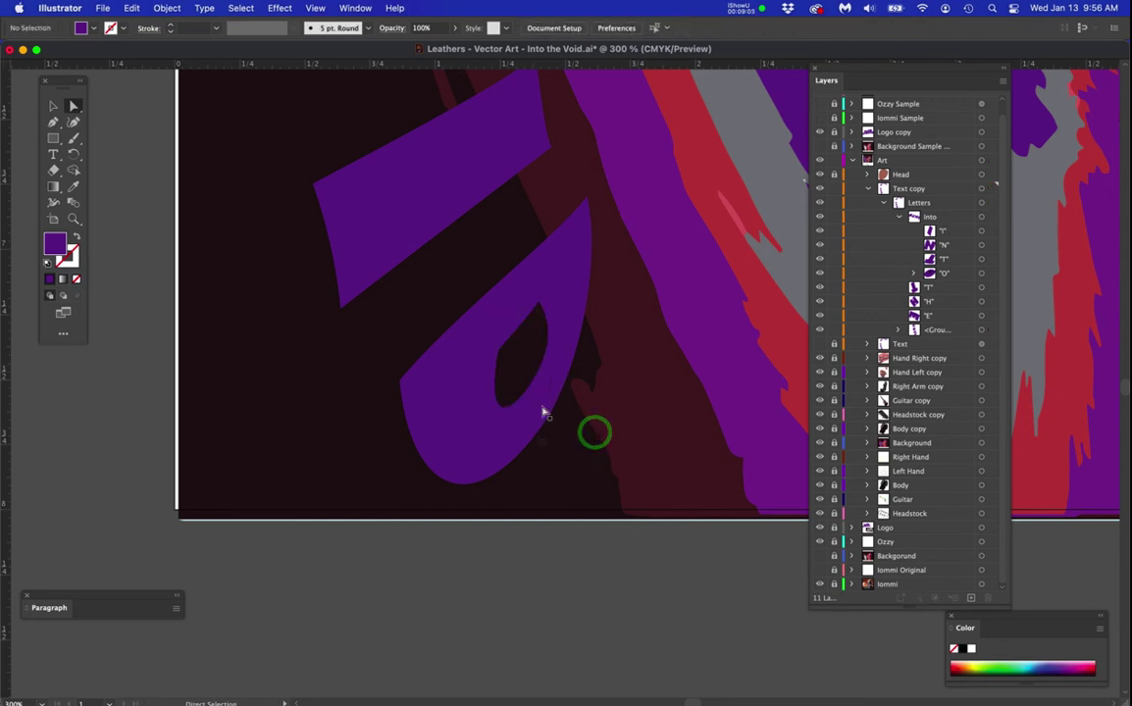
click(561, 372)
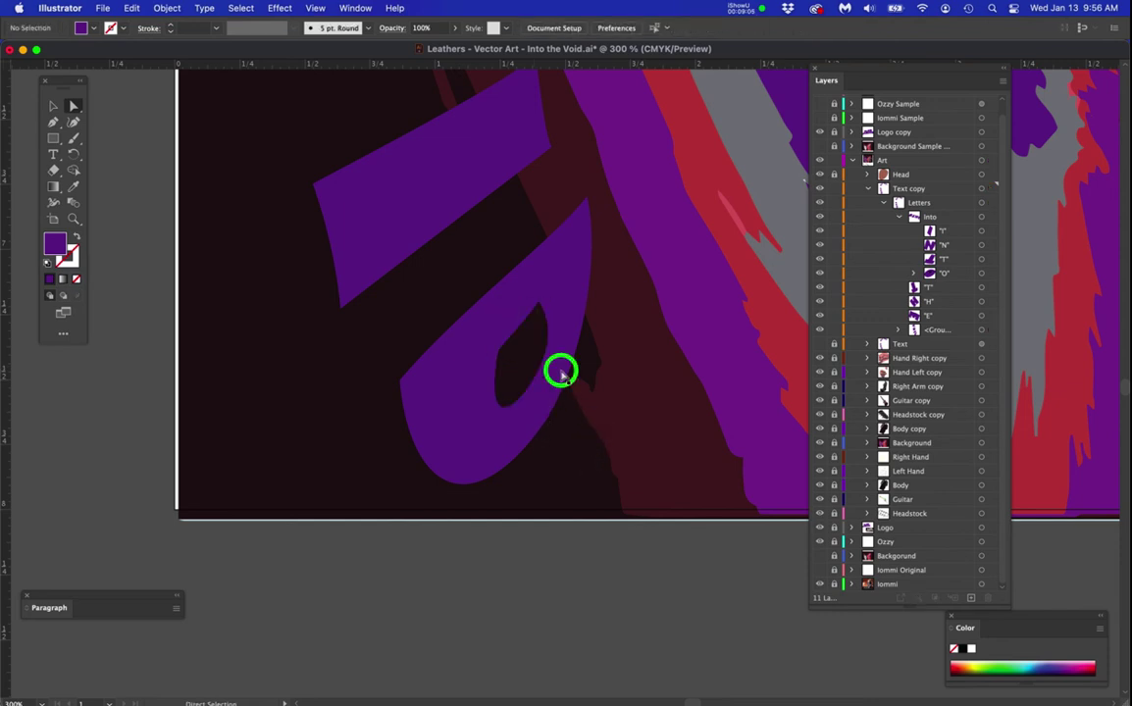
click(619, 398)
- Move the inner counter of the D of VOID slightly away from the vortex, and deselect it
click(541, 368)
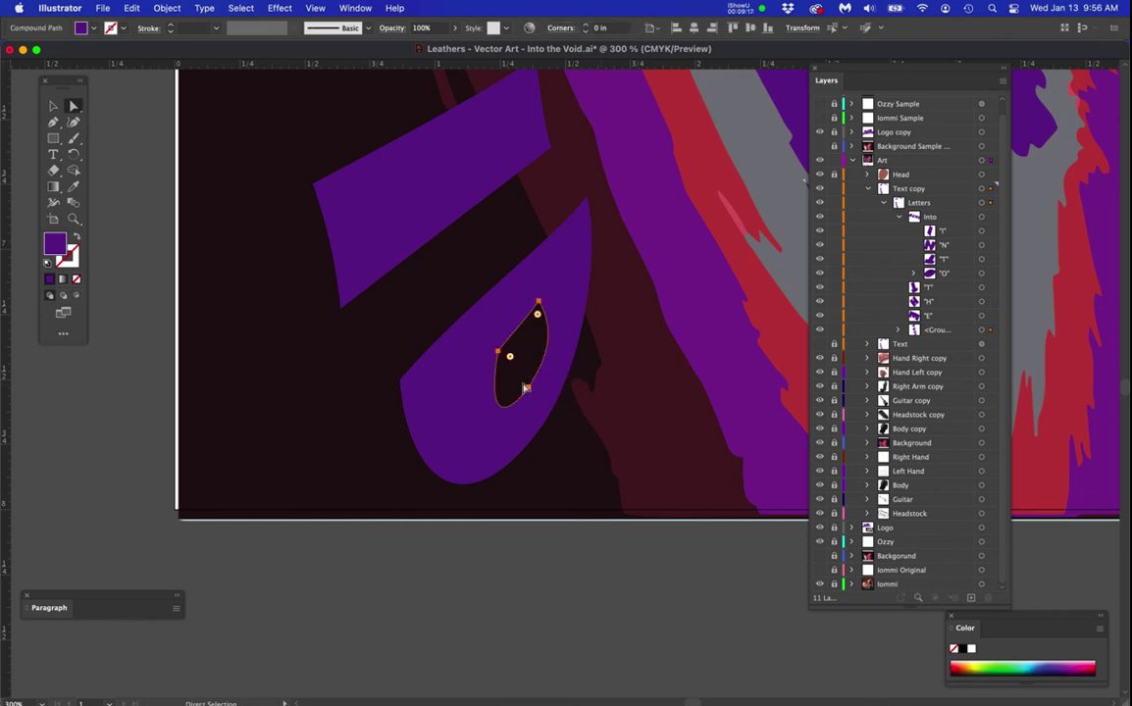
drag(530, 390, 520, 390)
key(super+minus)
key(super+minus)
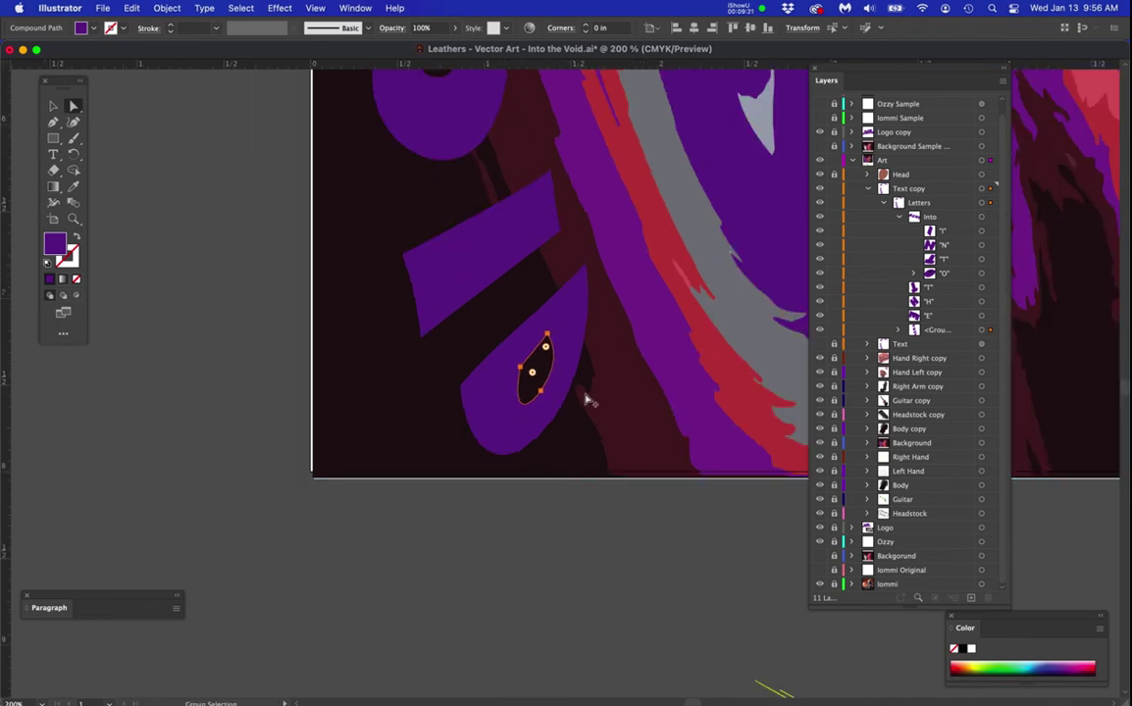
click(523, 495)
key(super+minus)
key(super+minus)
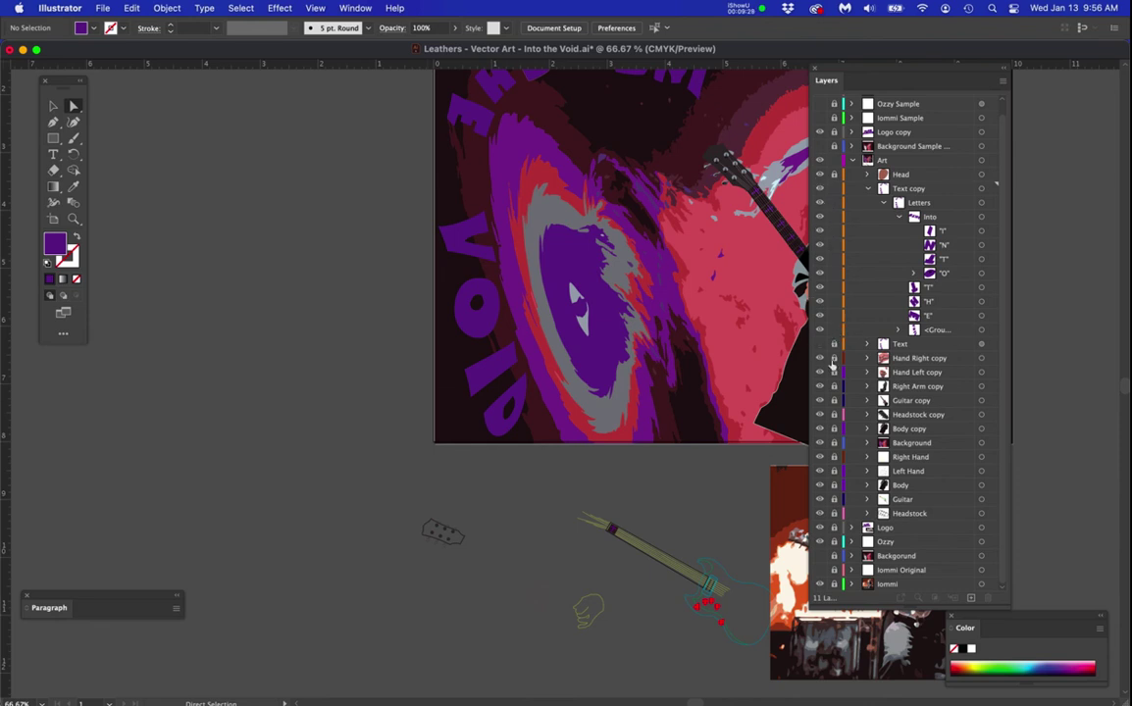
- Compare the reshaped lettering with the original by toggling the visibility of the Text copy and Text layers
click(867, 188)
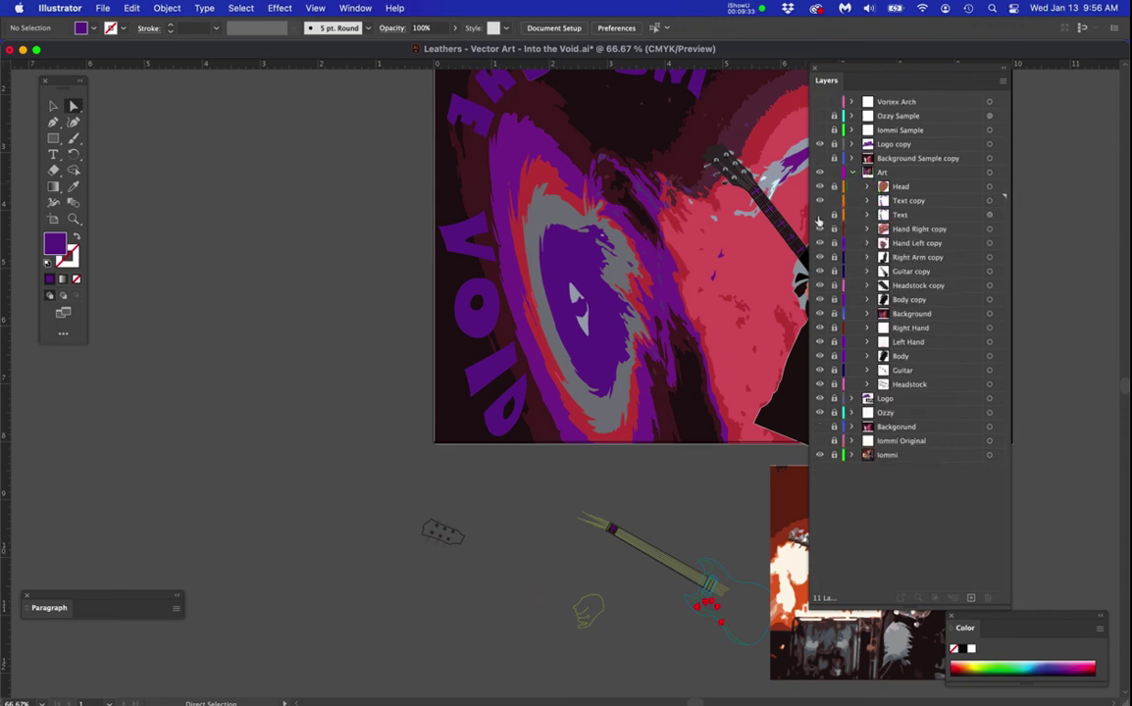
click(821, 200)
click(820, 215)
click(820, 215)
click(820, 200)
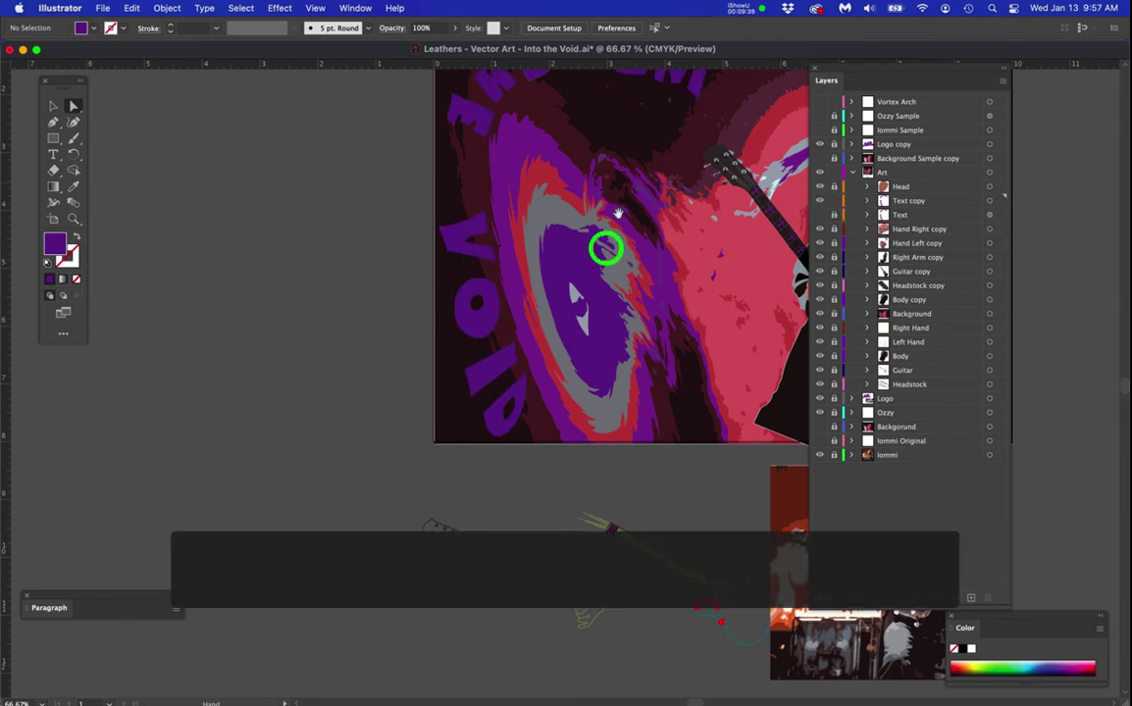
- Expand the Text copy layer and remove the yellow stroke from the T of THE
drag(617, 207, 598, 290)
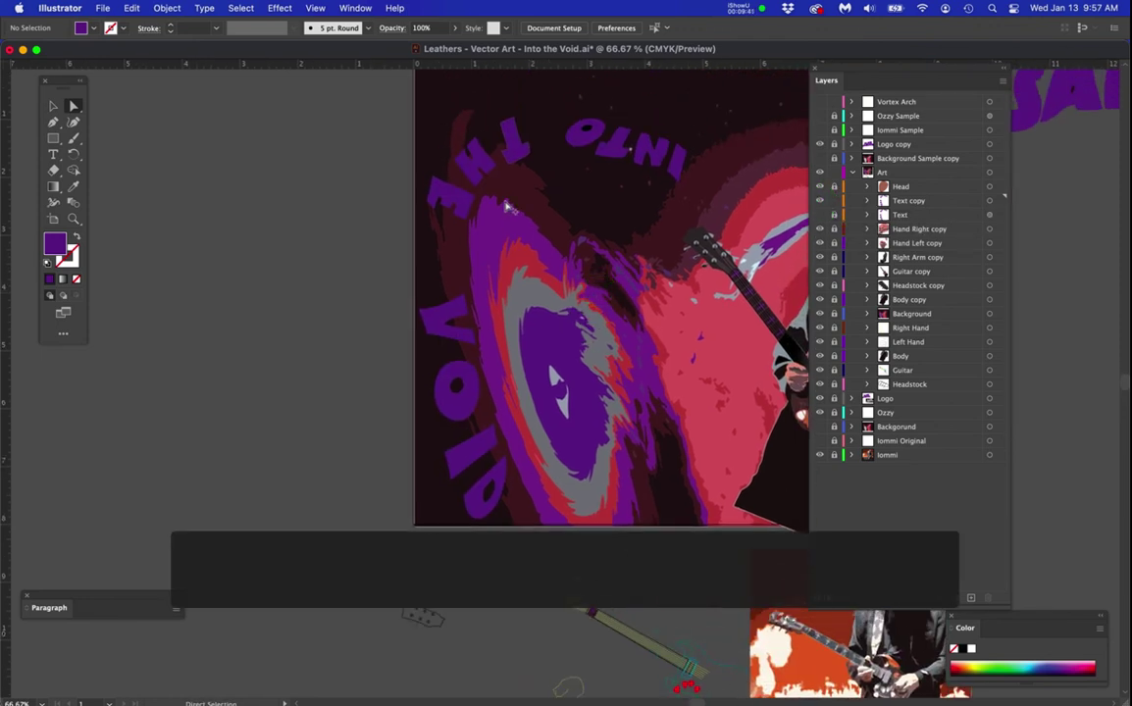
scroll(507, 206, up, 1)
drag(555, 218, 545, 285)
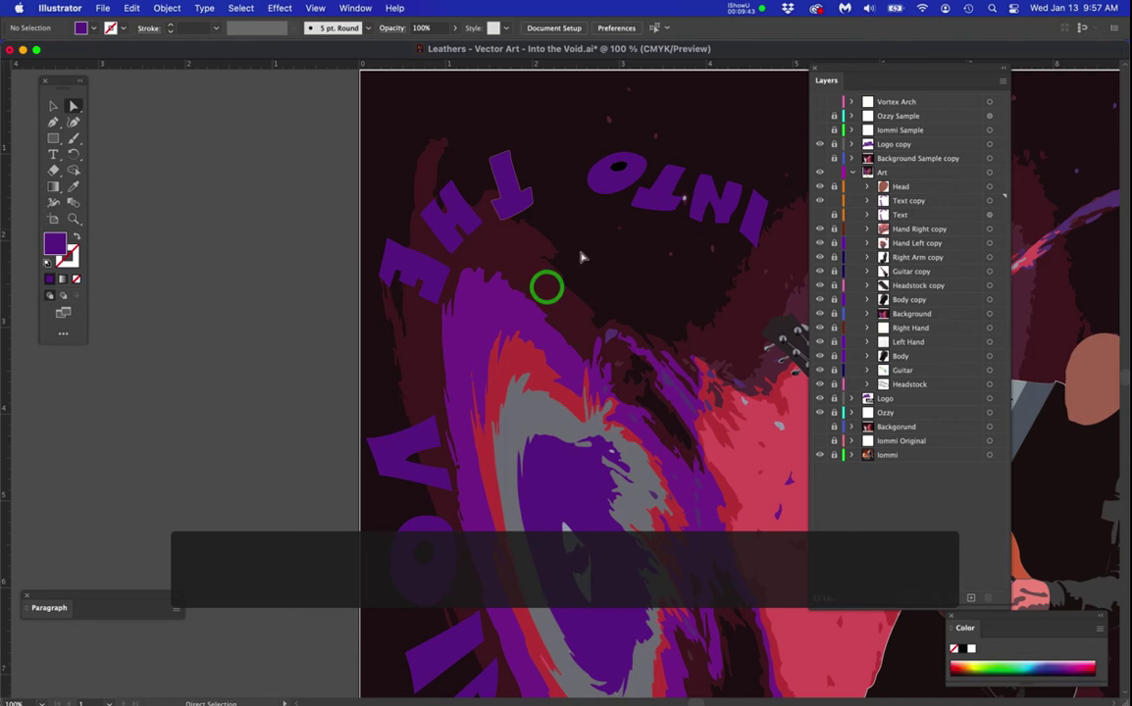
click(867, 201)
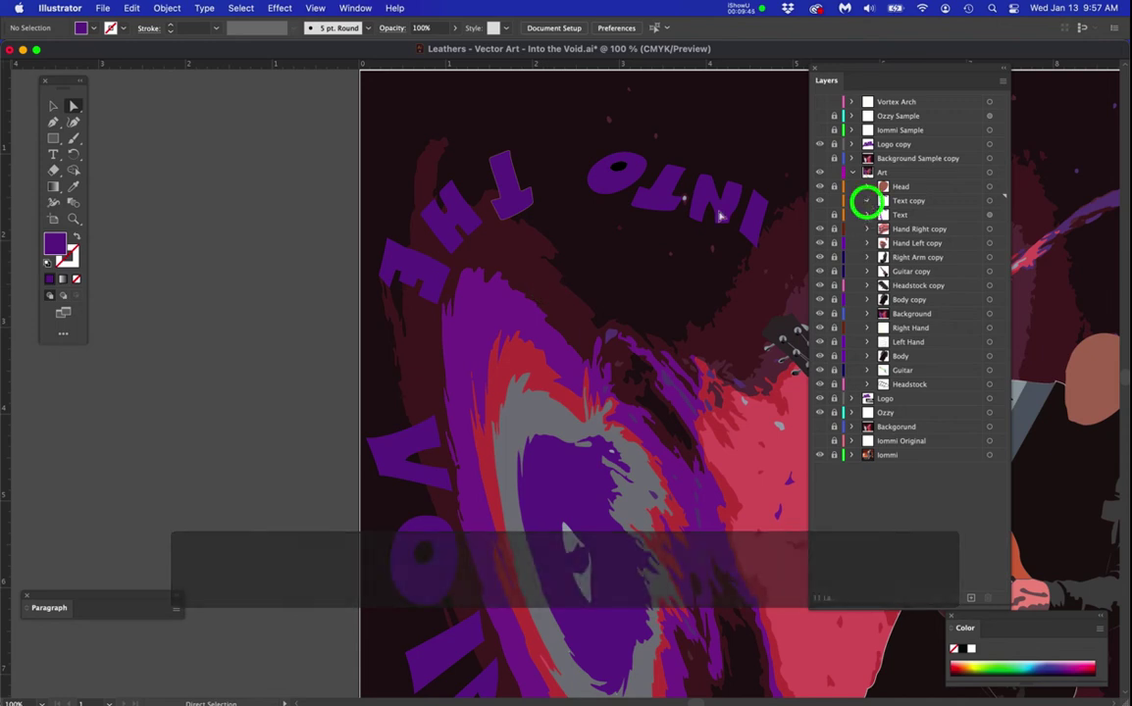
alt+click(507, 199)
scroll(506, 199, up, 2)
scroll(507, 202, up, 1)
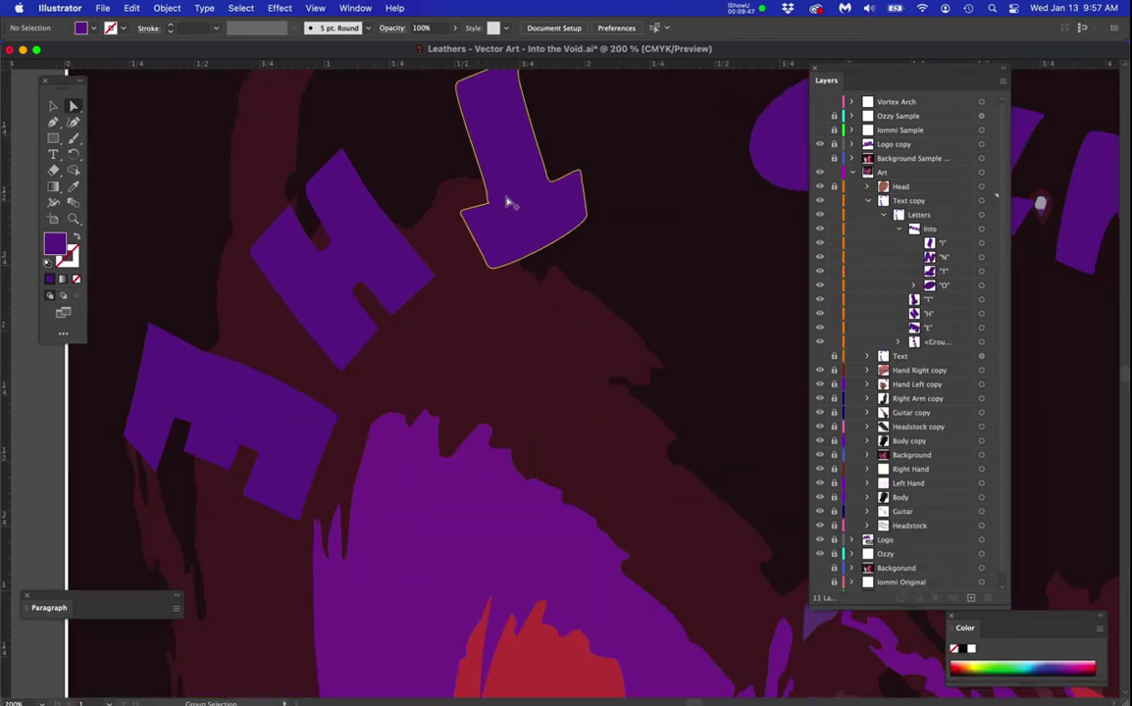
click(536, 235)
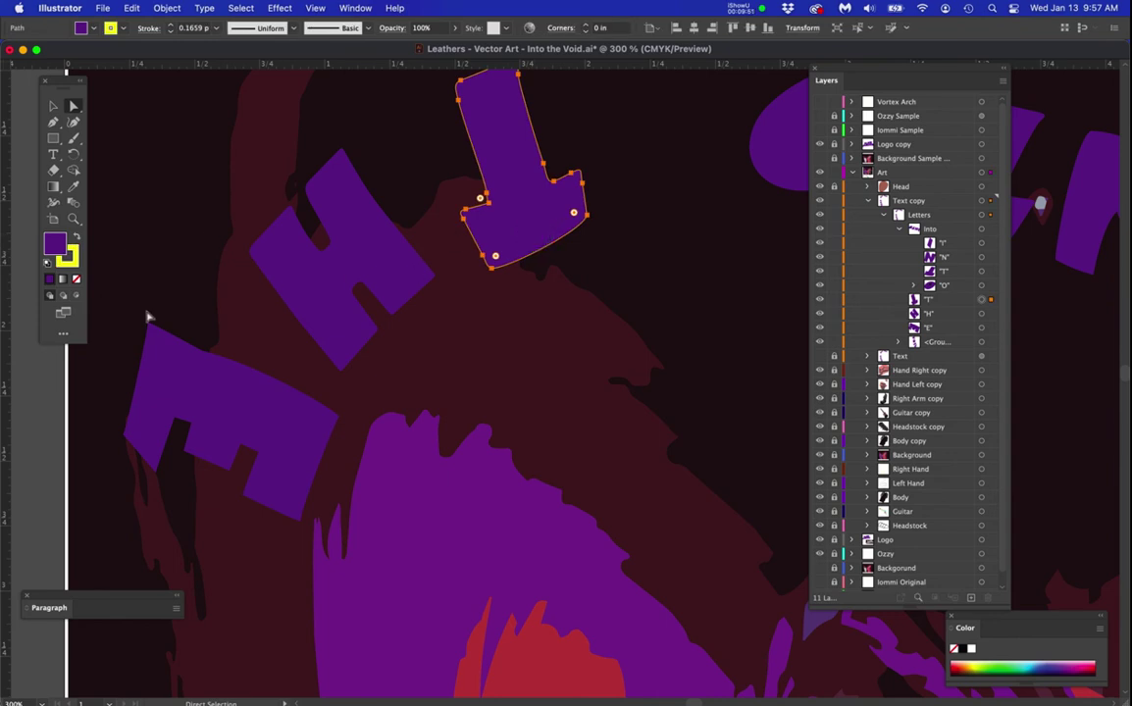
click(68, 257)
click(76, 278)
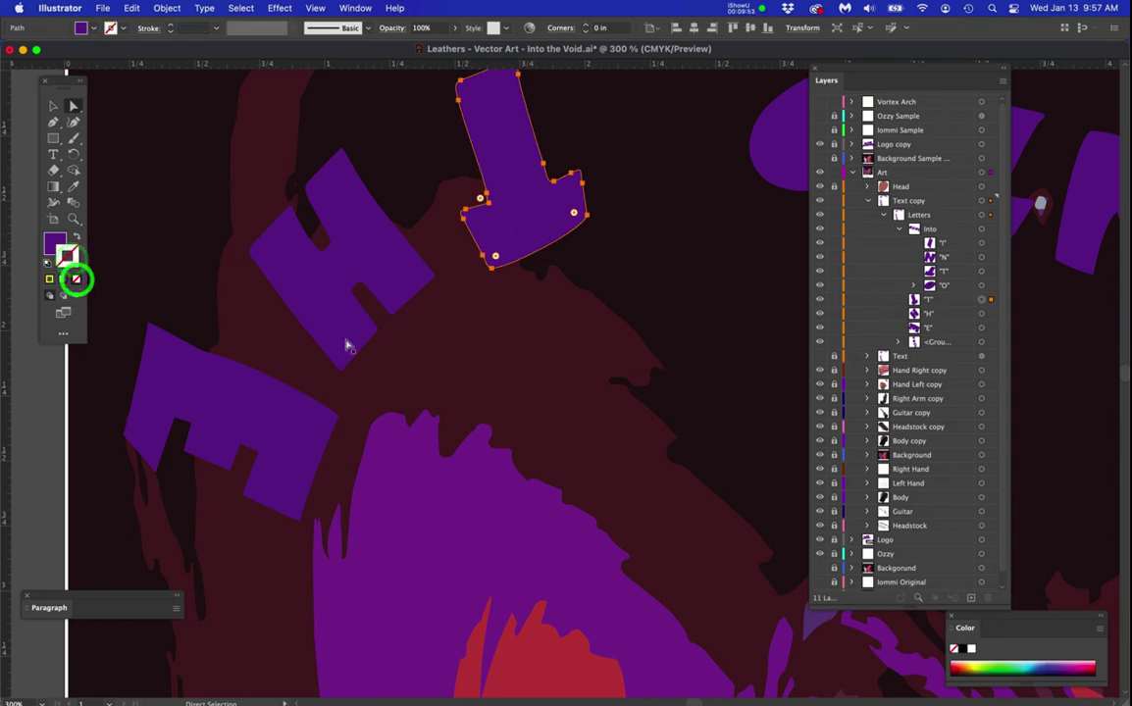
- Select the T, H and E of THE together and rotate them clockwise above the vortex with Free Transform
alt+click(409, 280)
scroll(397, 369, down, 3)
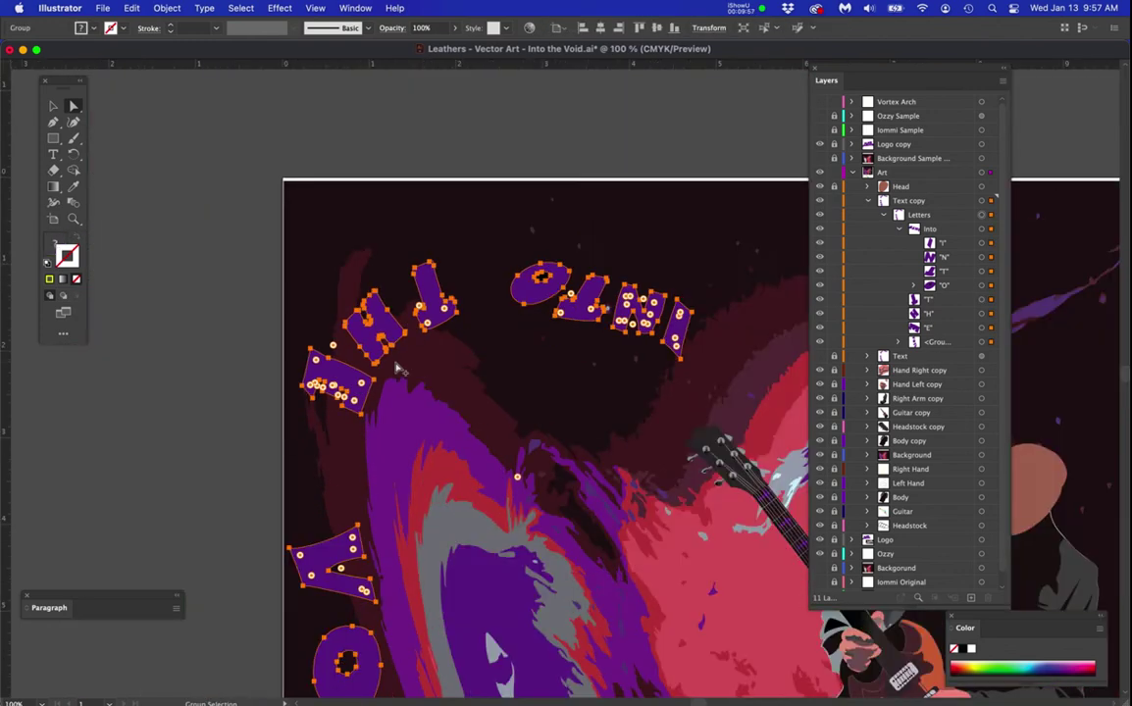
scroll(397, 369, up, 2)
click(200, 277)
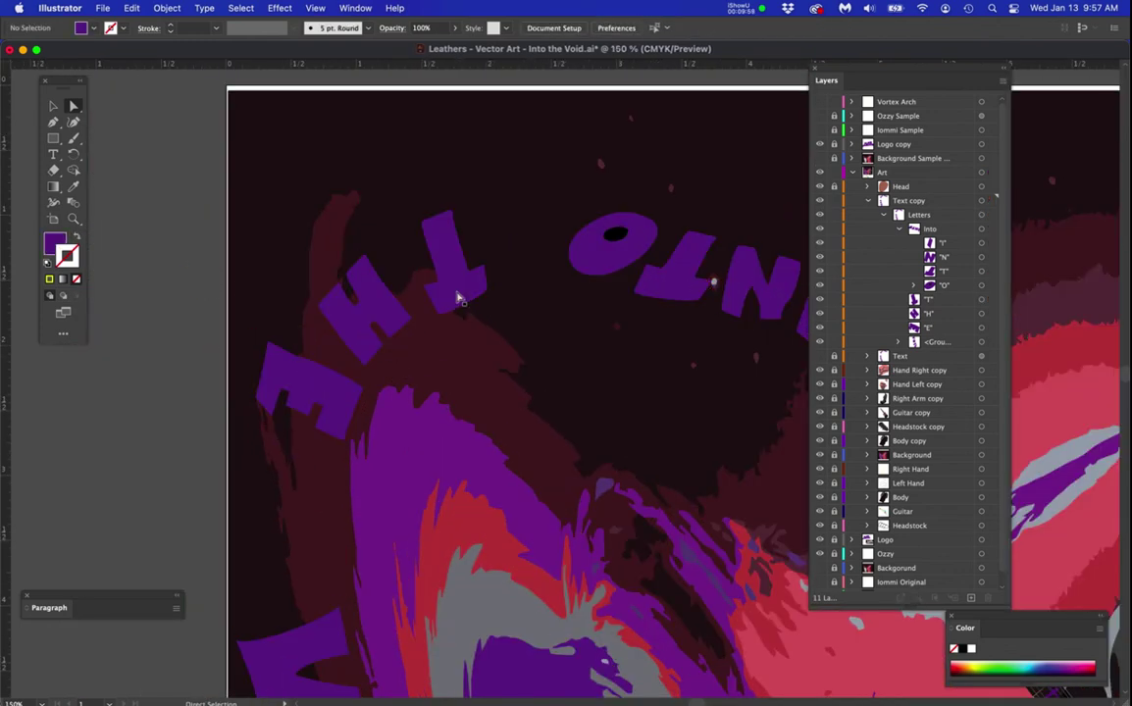
key(a)
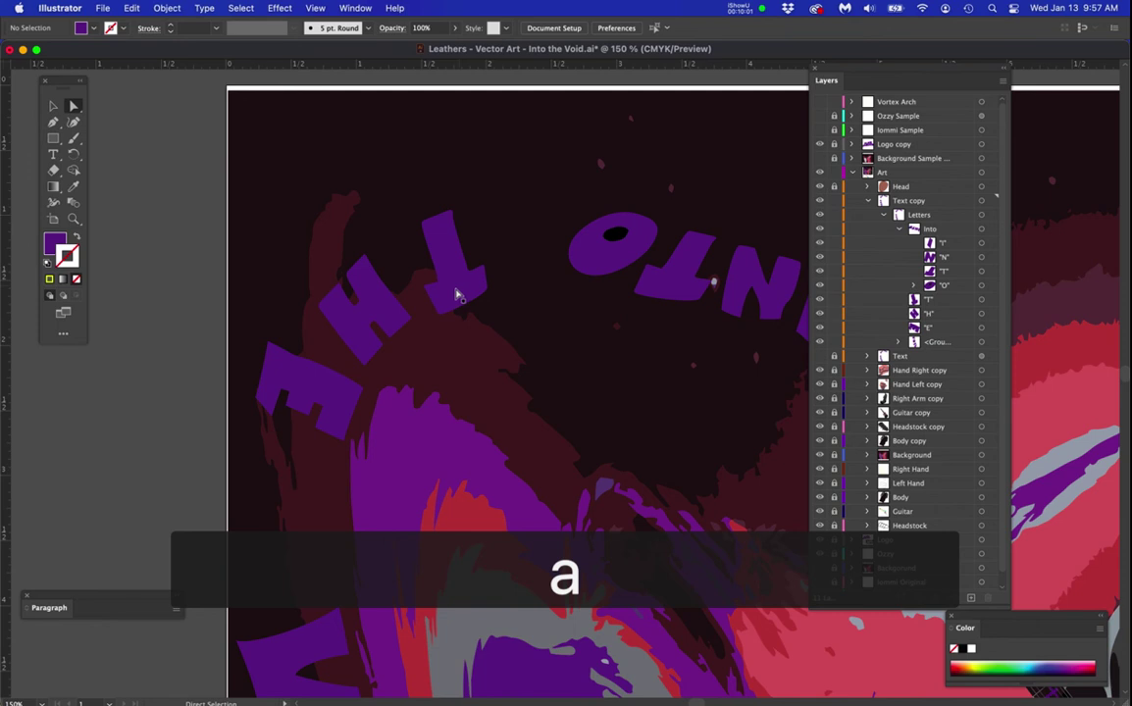
click(460, 285)
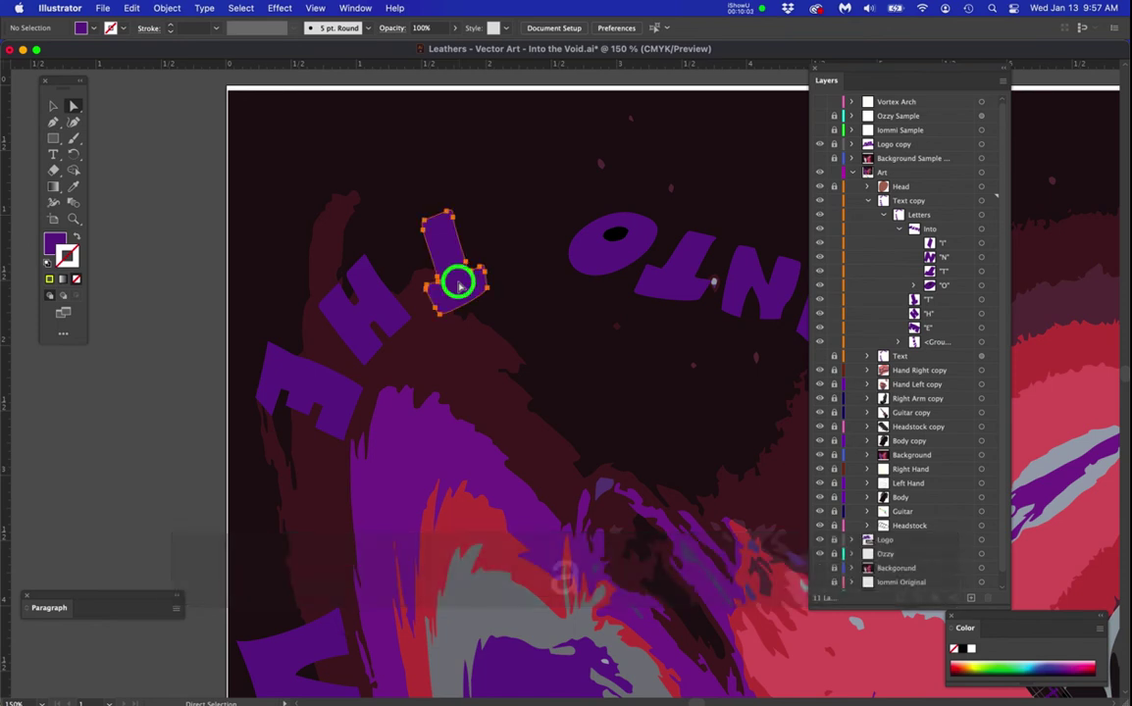
shift+click(385, 310)
shift+click(313, 387)
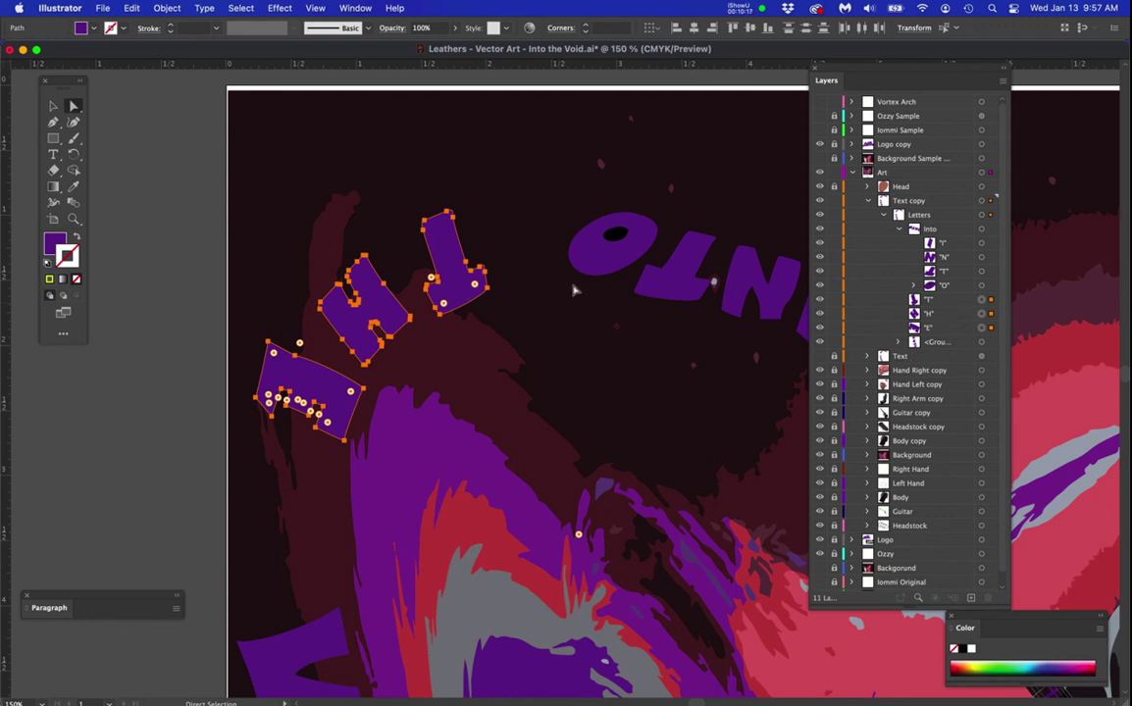
key(e)
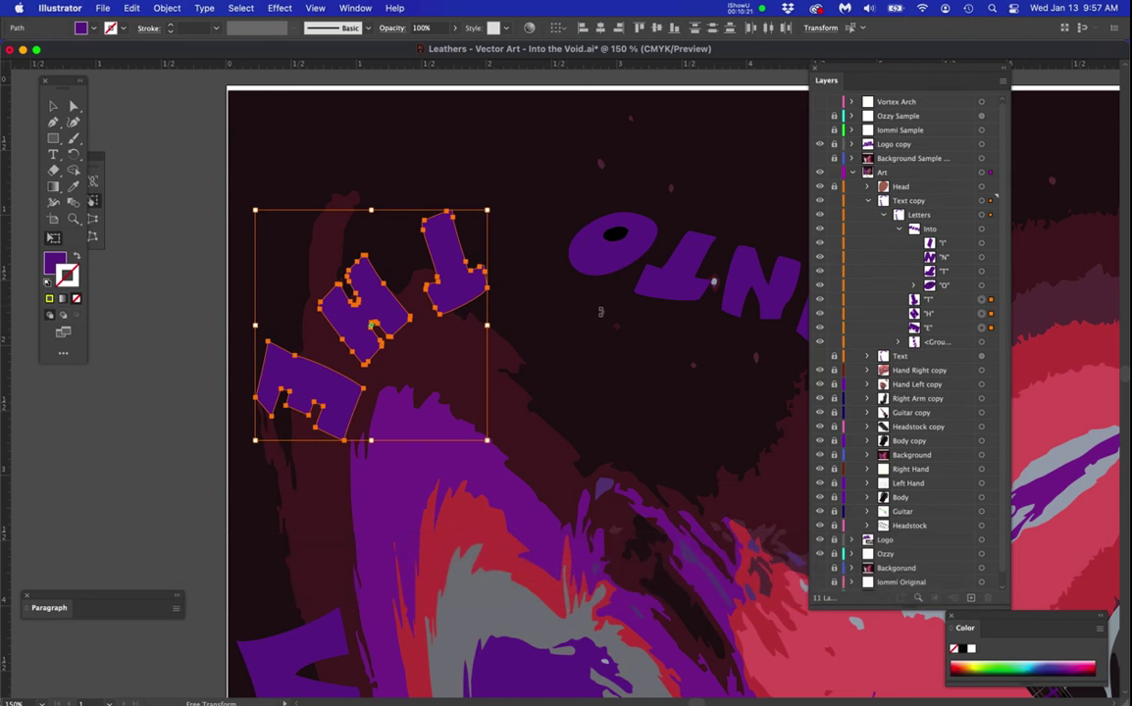
drag(596, 355, 539, 447)
key(super+z)
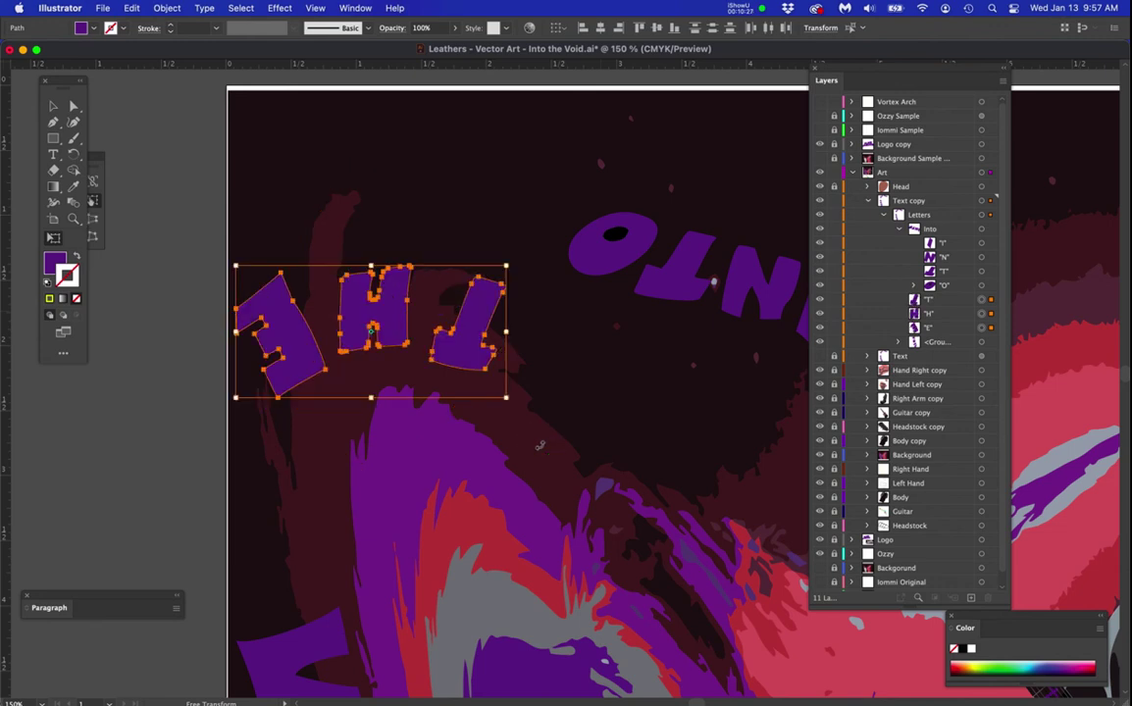
- Show the original Text layer behind the rotated THE lettering for comparison
click(820, 356)
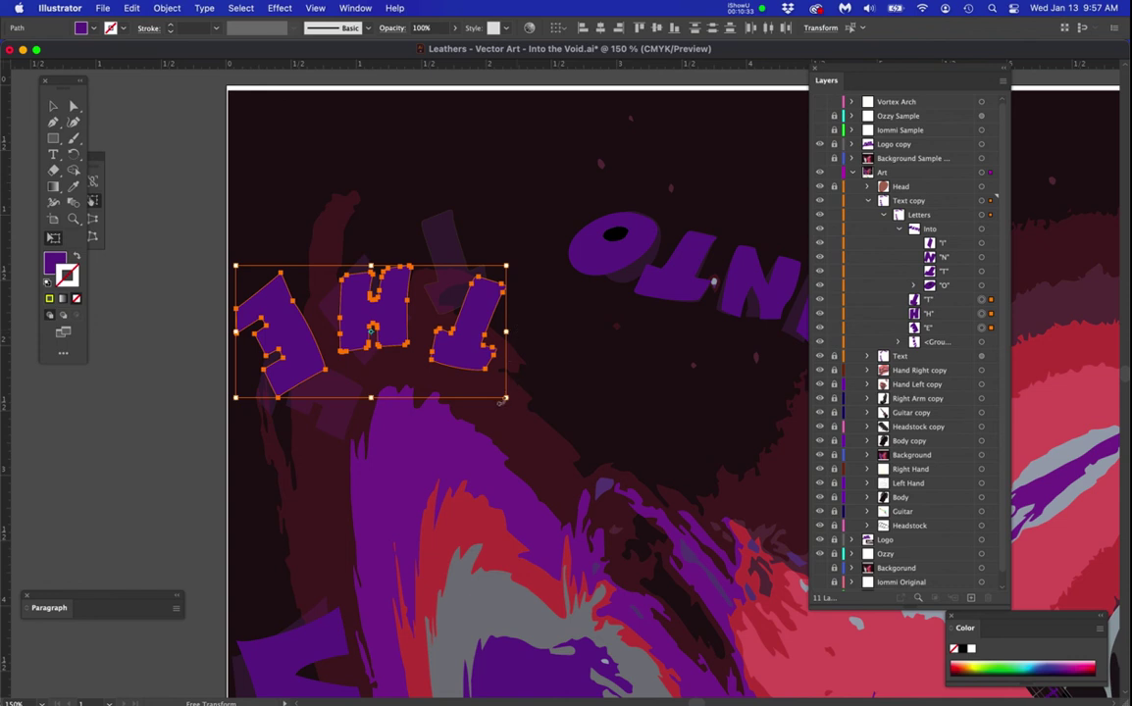
click(166, 9)
click(189, 61)
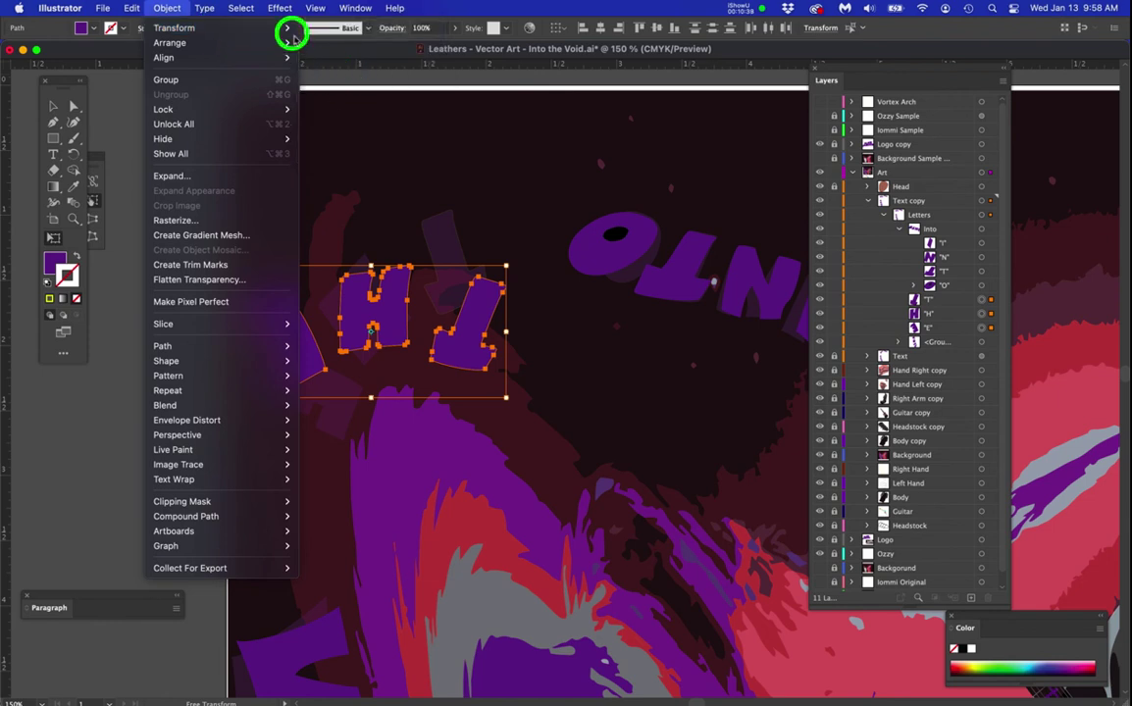
mouse_move(285, 28)
key(Return)
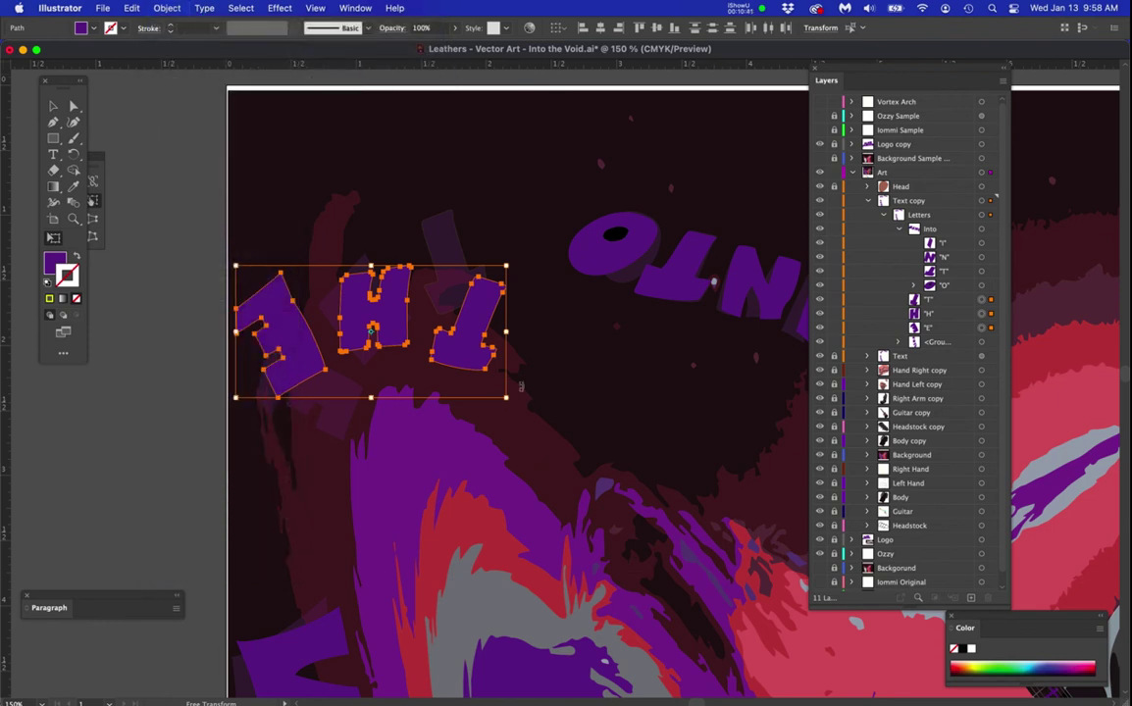
- Try a perspective distortion on THE that widens its lower edge, and undo it
click(507, 397)
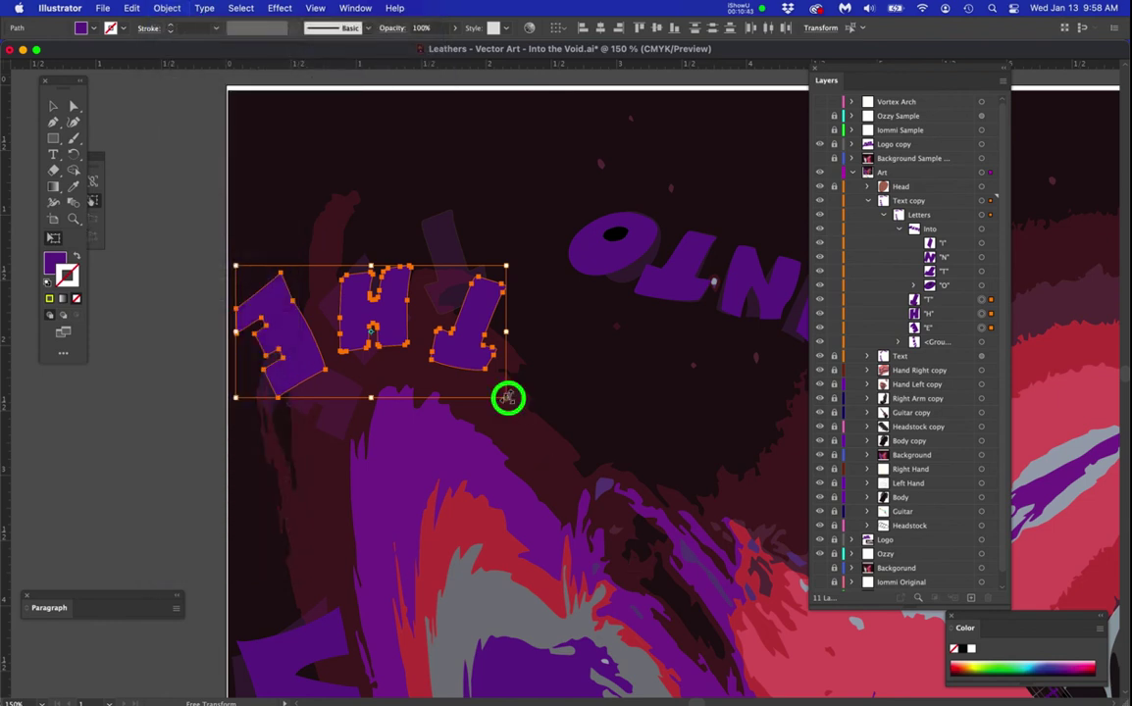
drag(507, 397, 543, 396)
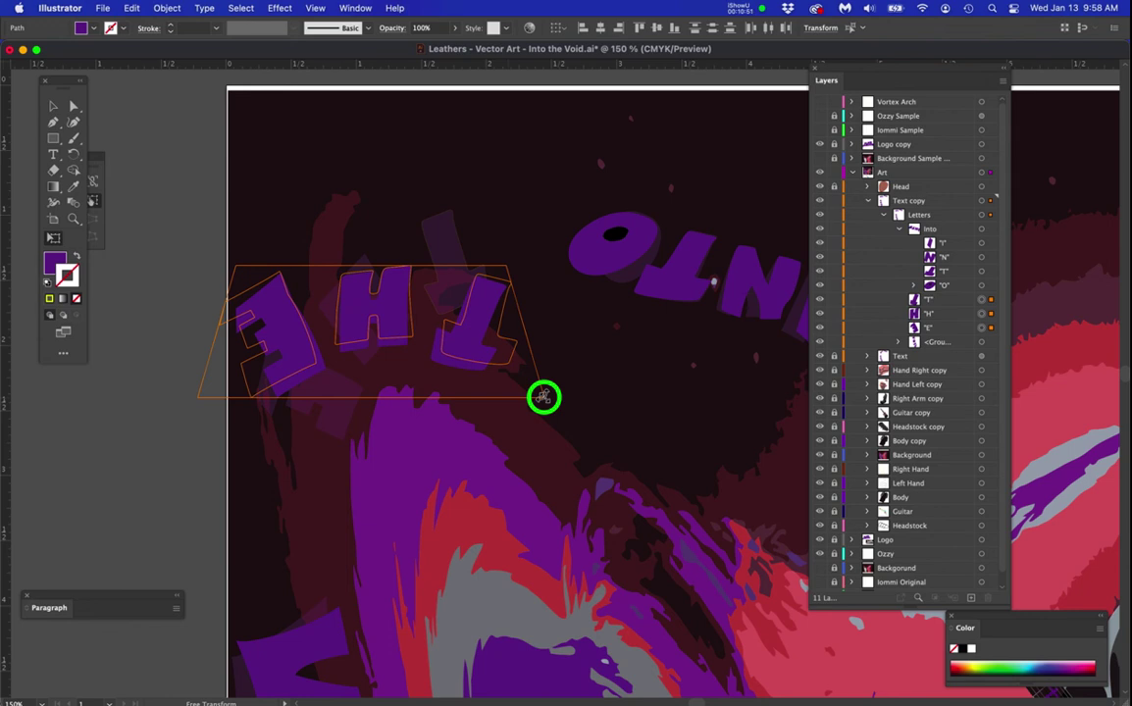
drag(544, 397, 543, 397)
key(super+z)
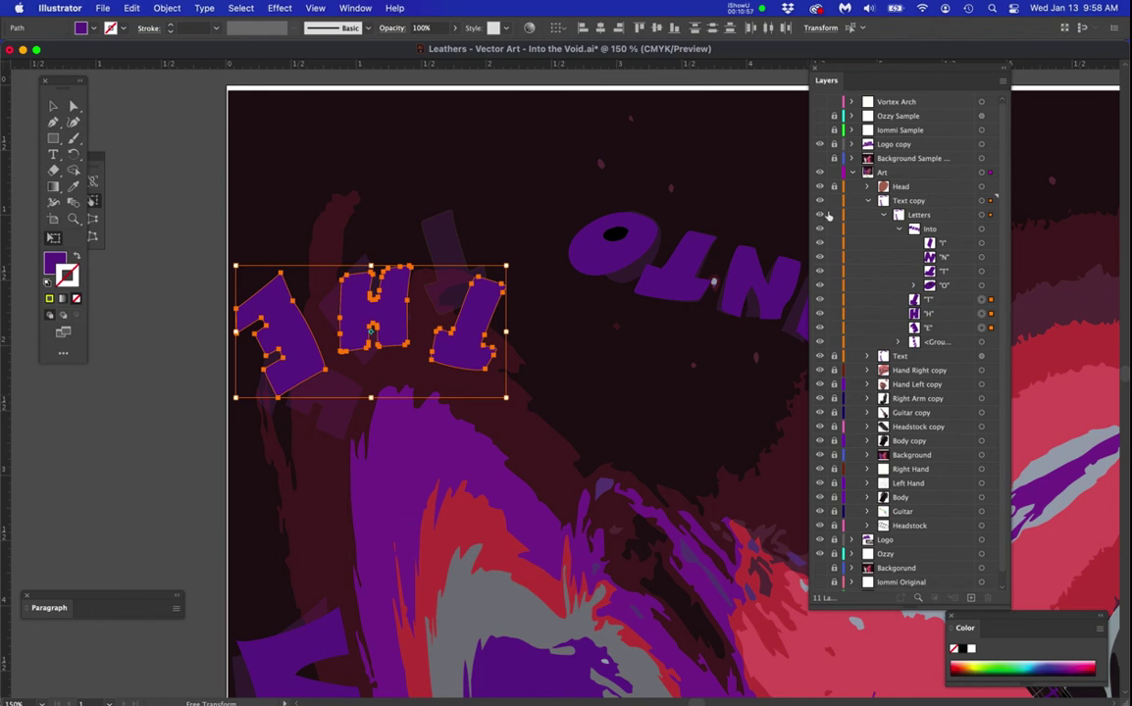
- Hide the Text copy layer, examine the shape and placement of the original THE lettering near the vortex, and show the layer again
click(820, 201)
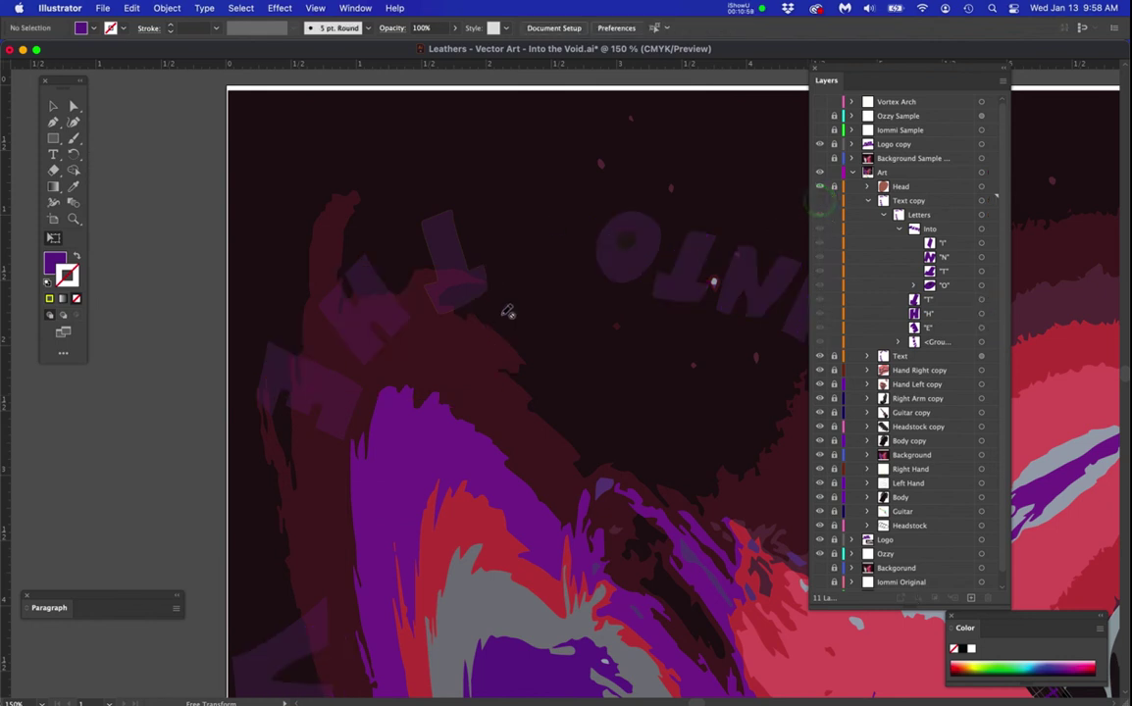
scroll(507, 310, down, 1)
scroll(507, 310, down, 1)
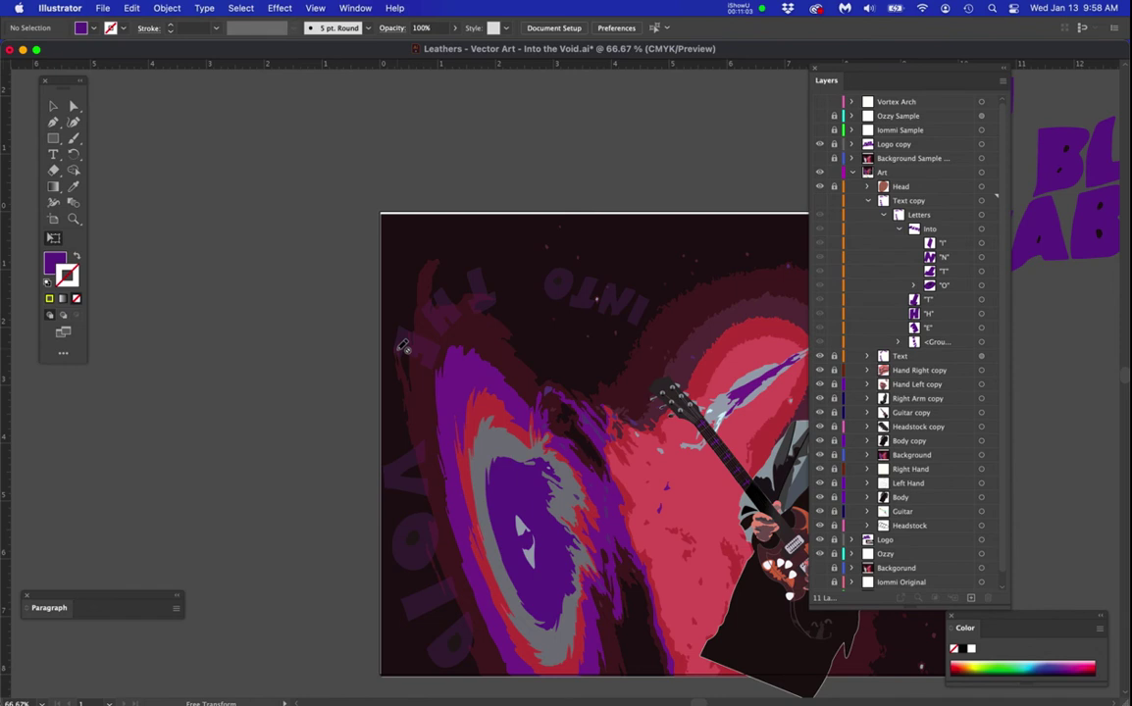
scroll(406, 343, up, 2)
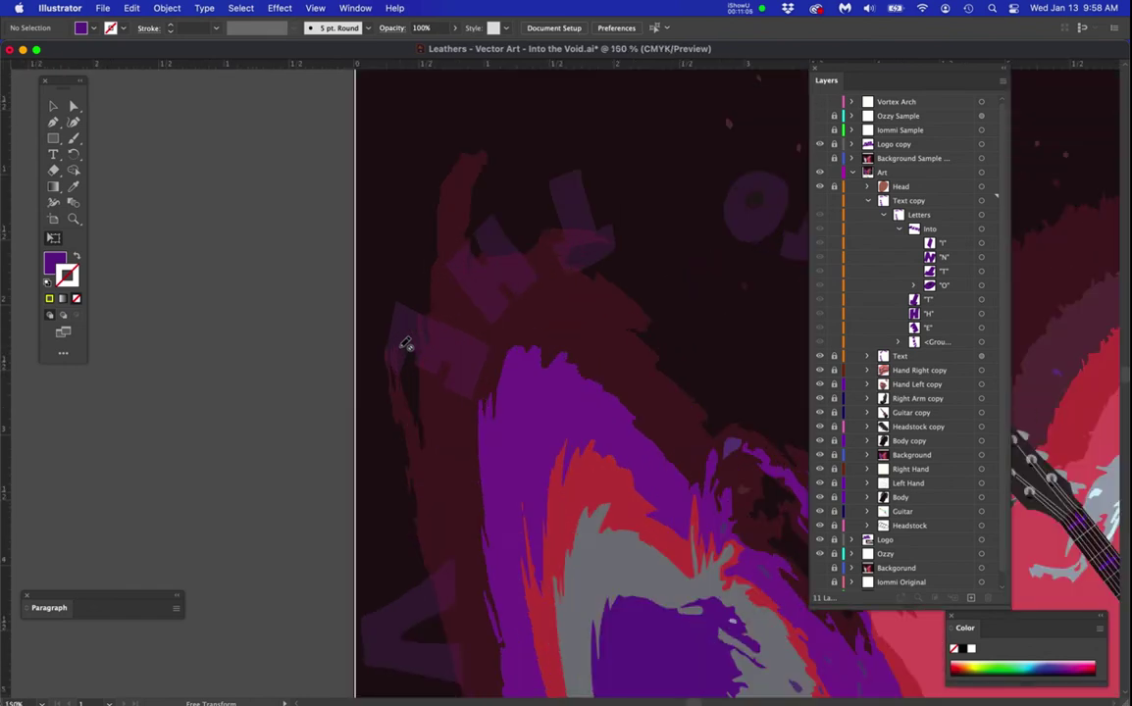
scroll(406, 343, down, 1)
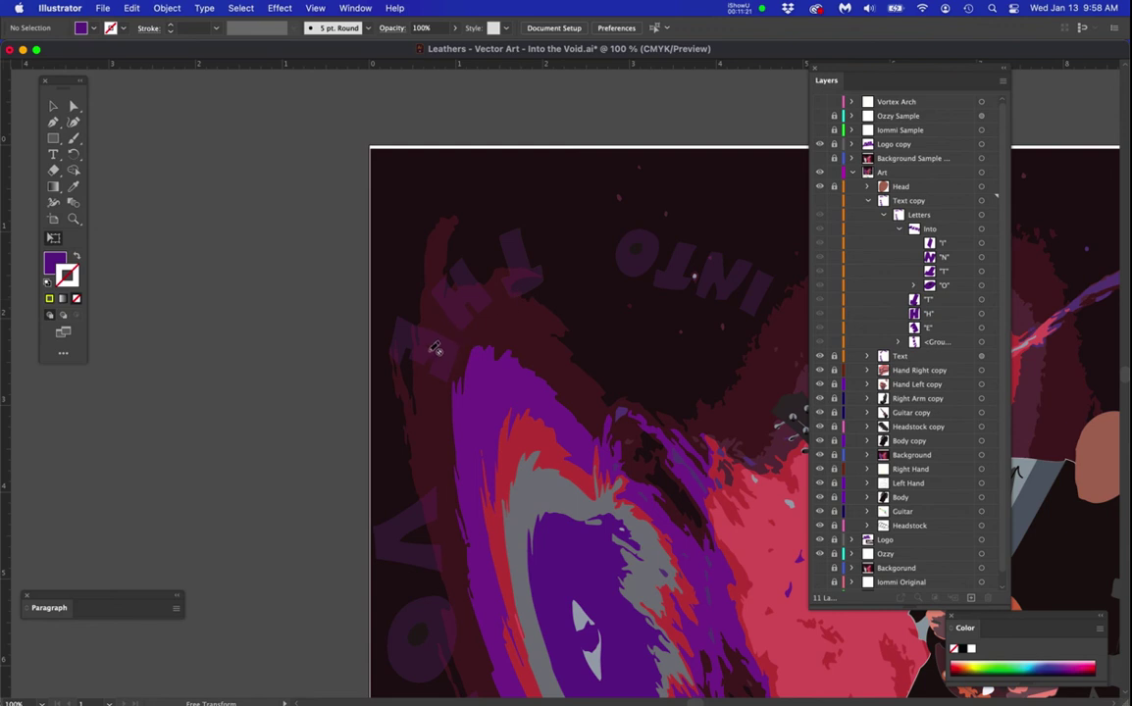
scroll(433, 349, up, 2)
scroll(434, 350, up, 1)
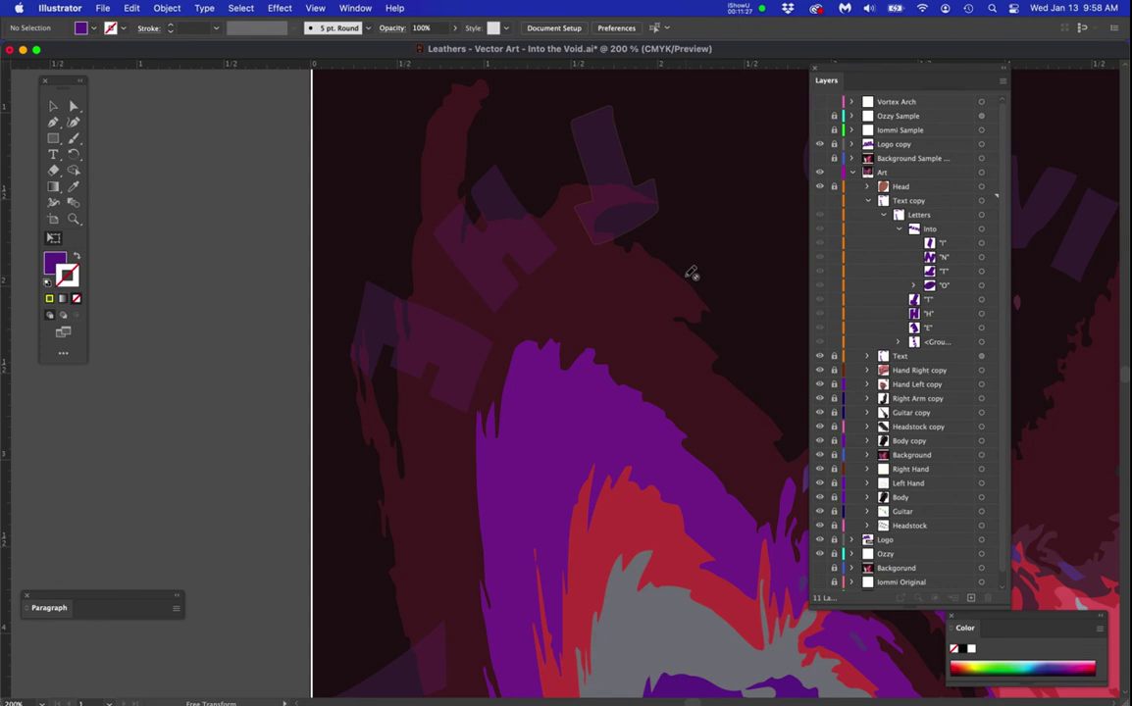
click(820, 200)
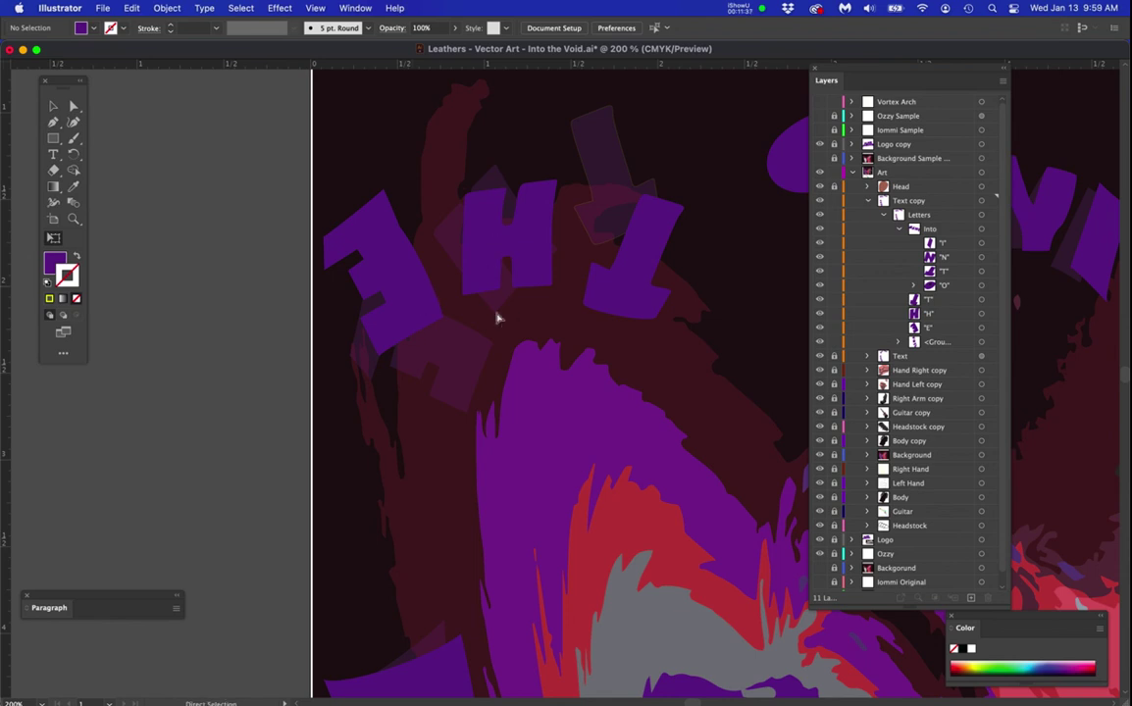
- Rotate the E of THE clockwise until it stands straight with Free Transform, and reset its bounding box
key(a)
click(424, 318)
key(e)
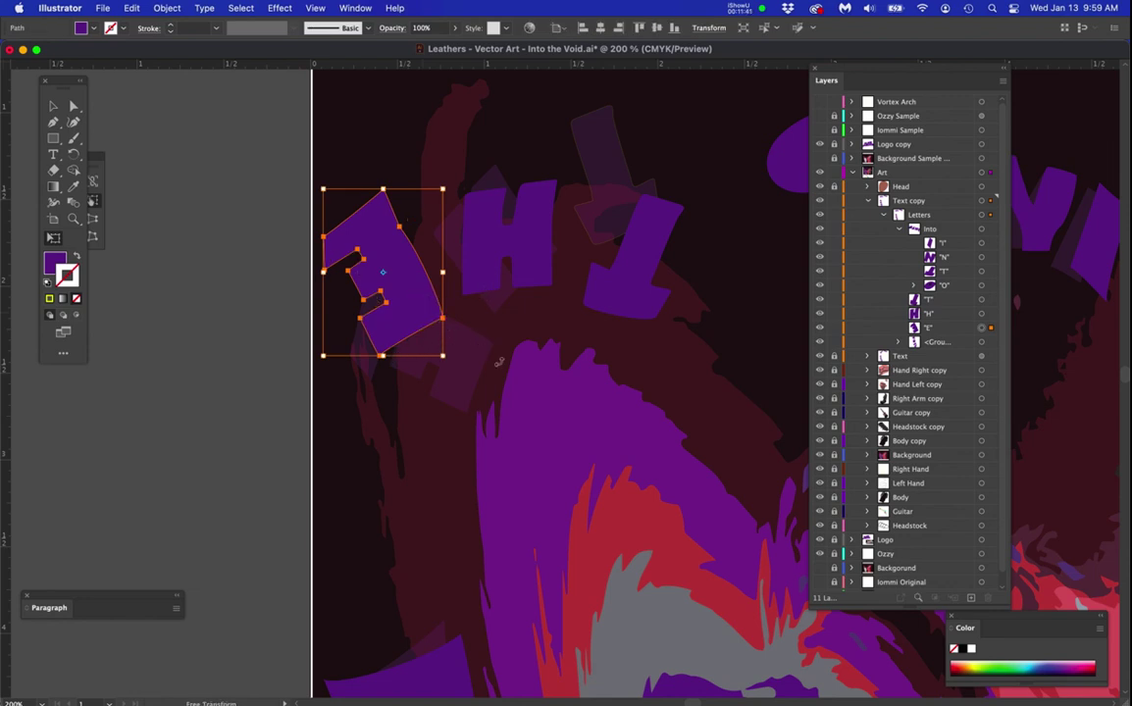
drag(522, 367, 439, 390)
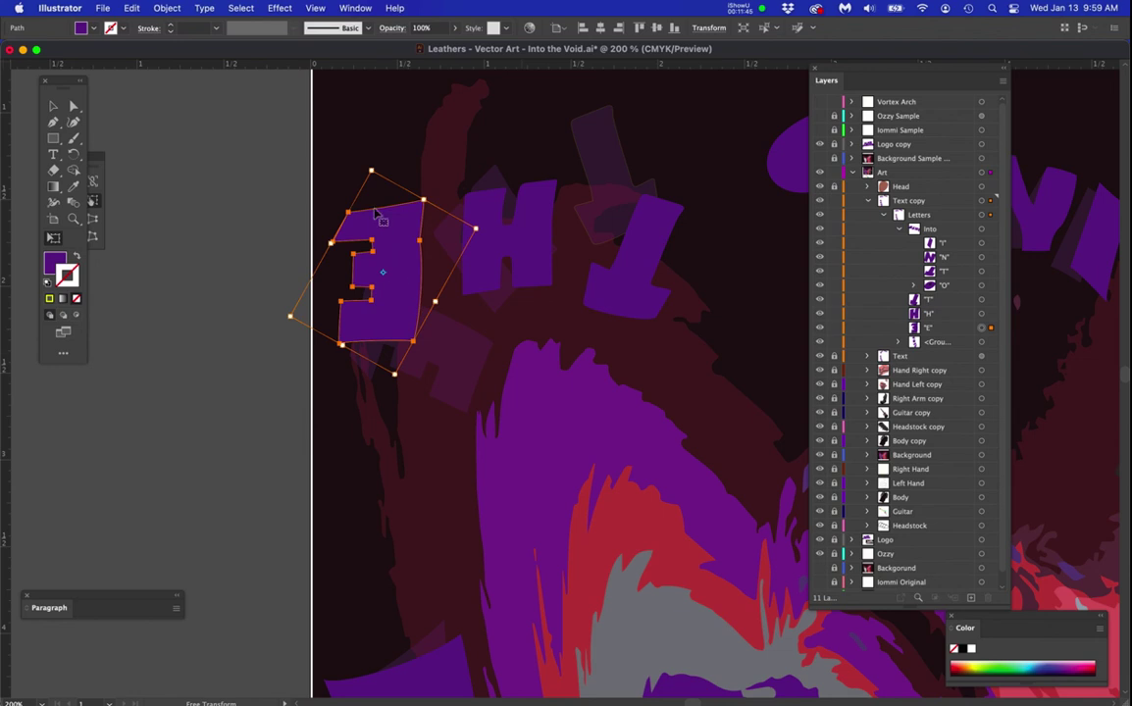
click(167, 8)
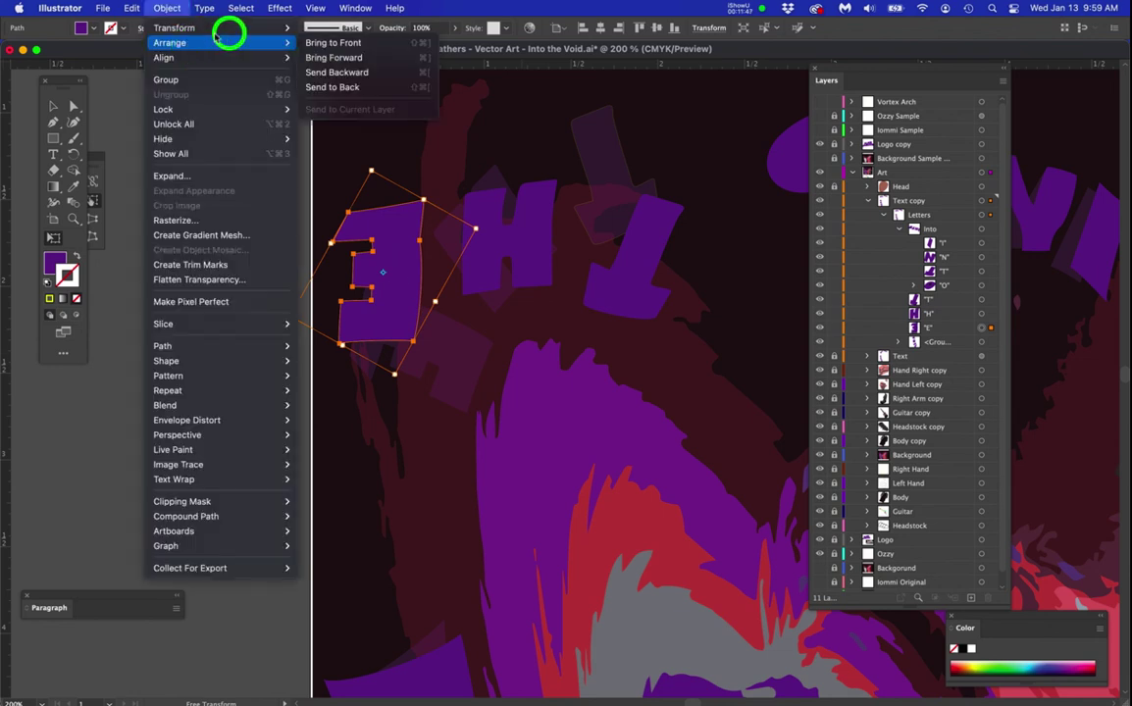
mouse_move(291, 31)
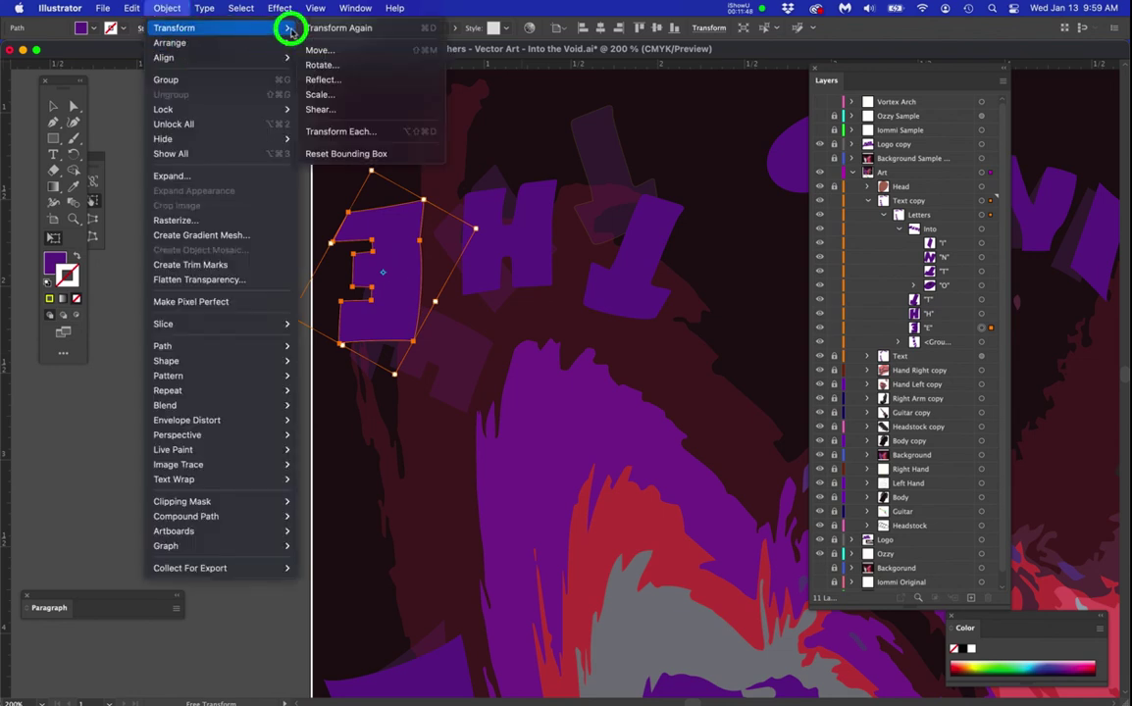
click(387, 154)
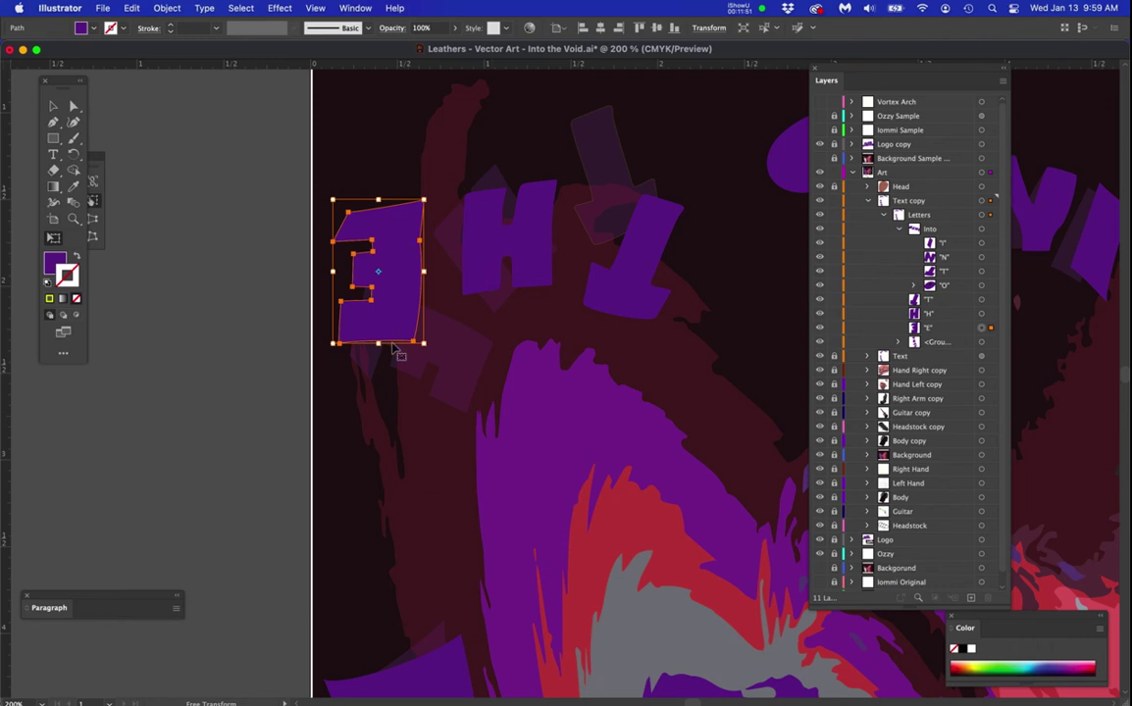
- Widen the E's upper edge with a perspective distortion, and rotate it counterclockwise into place over the original E
click(424, 198)
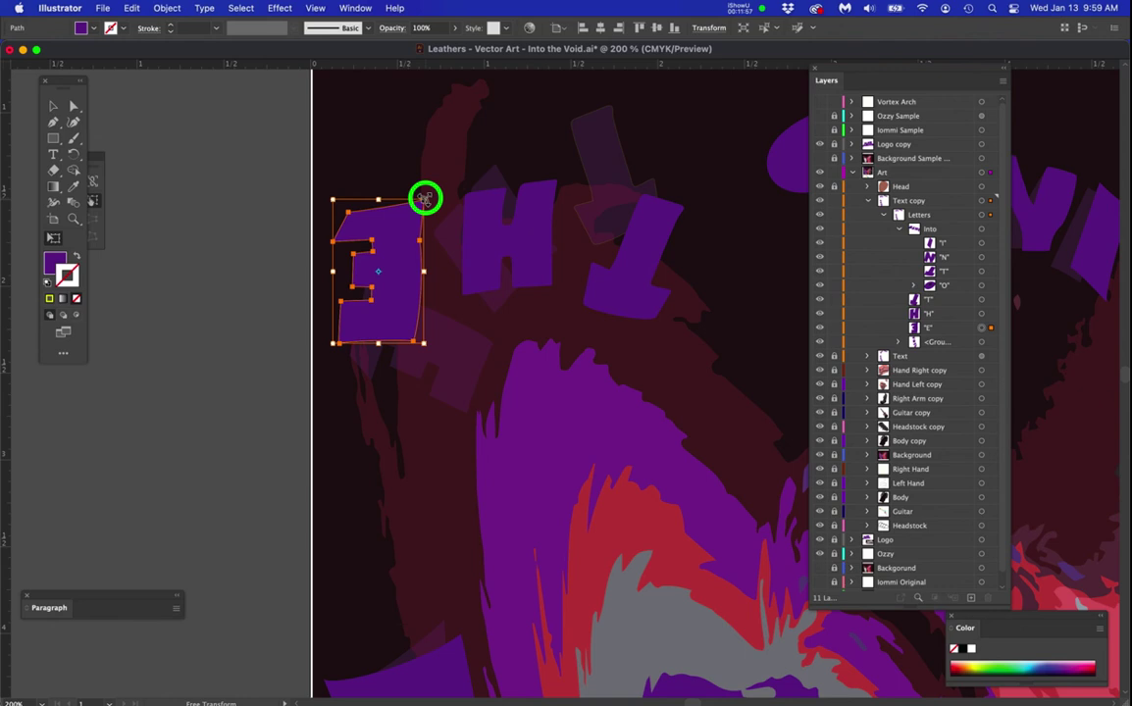
drag(424, 198, 450, 200)
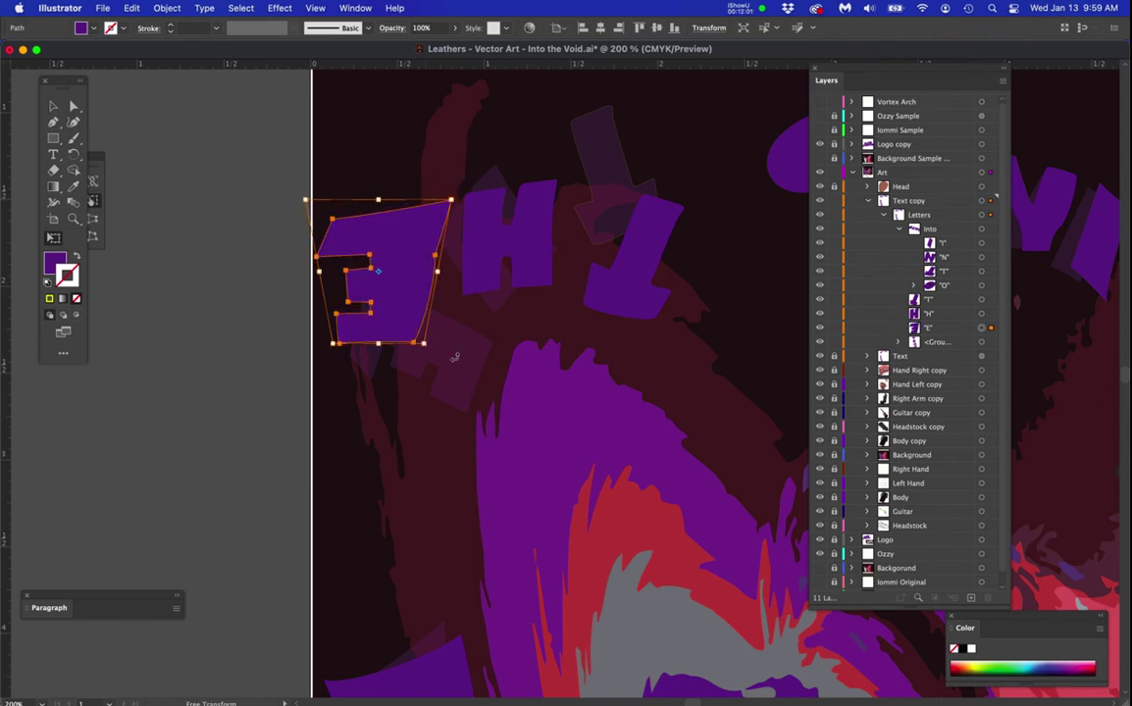
mouse_move(467, 358)
mouse_down()
mouse_move(483, 278)
mouse_move(475, 256)
mouse_move(435, 316)
mouse_move(461, 351)
mouse_up()
drag(389, 237, 397, 257)
mouse_move(469, 371)
mouse_down()
mouse_move(470, 330)
mouse_move(464, 359)
mouse_move(452, 356)
mouse_up()
scroll(551, 385, down, 2)
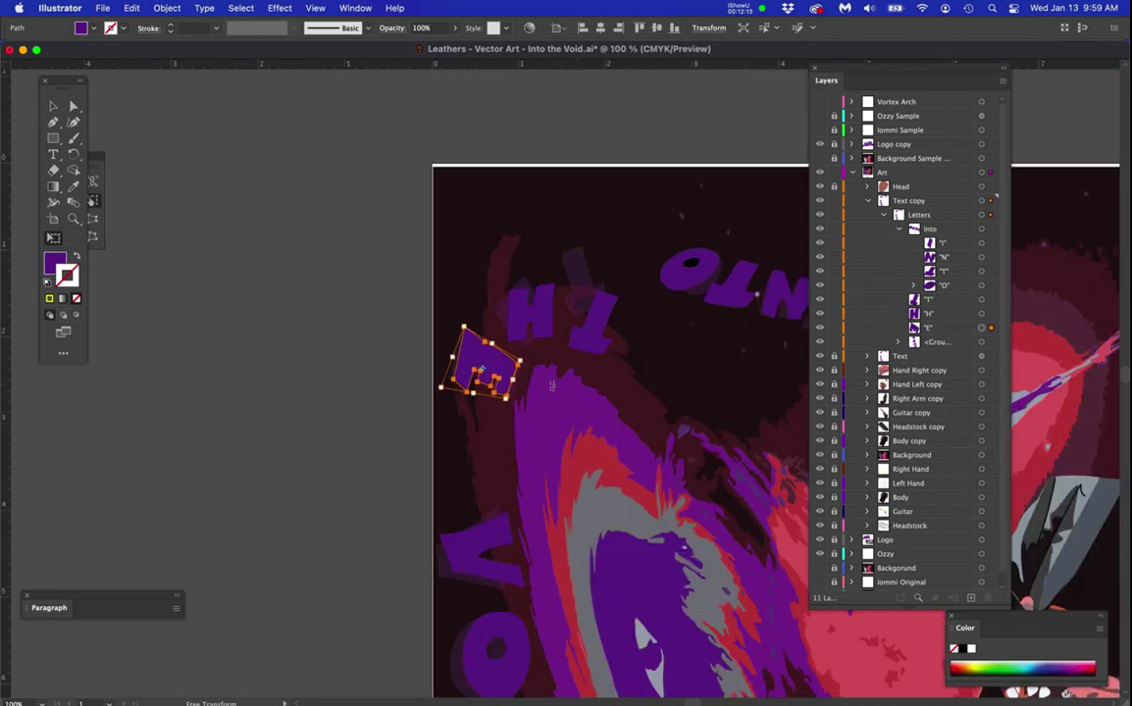
- Widen the upper edge of the H of THE with a perspective distortion, and rotate it counterclockwise over the original H
scroll(541, 341, up, 2)
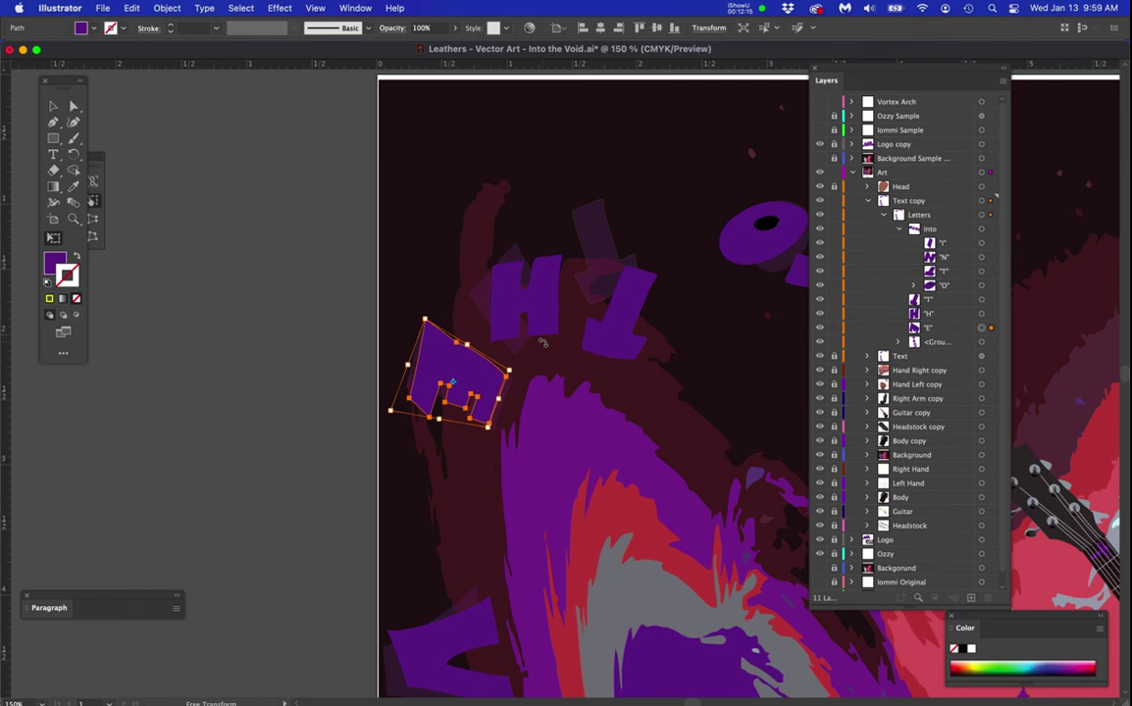
click(540, 313)
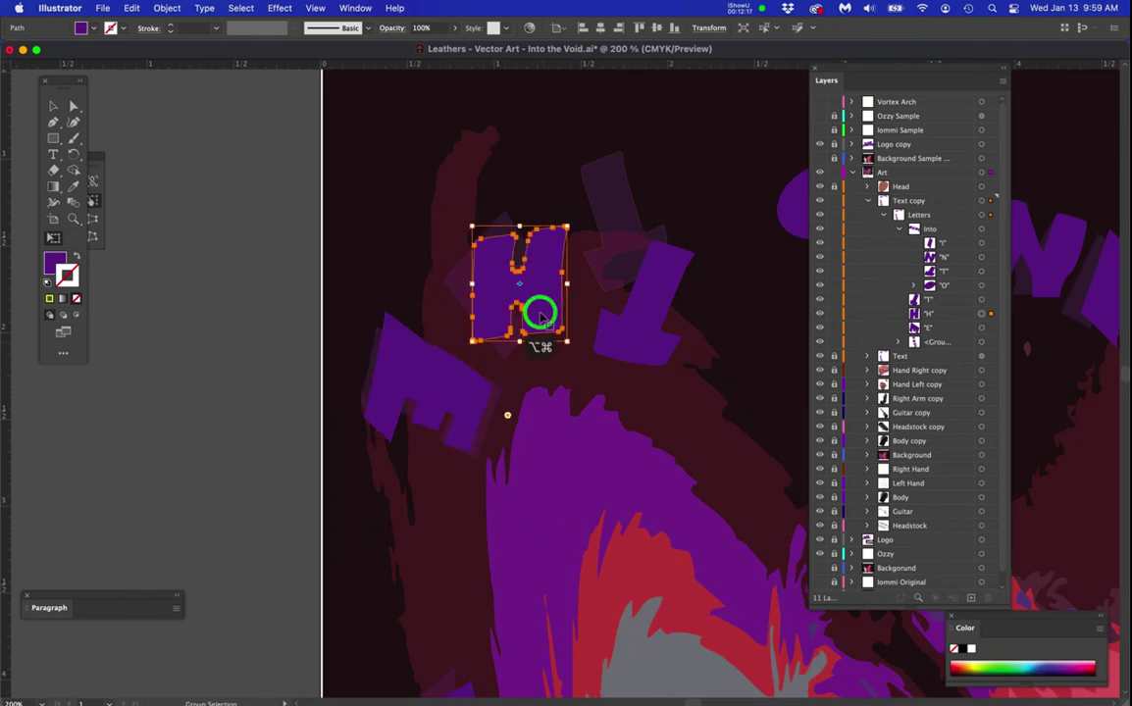
click(566, 226)
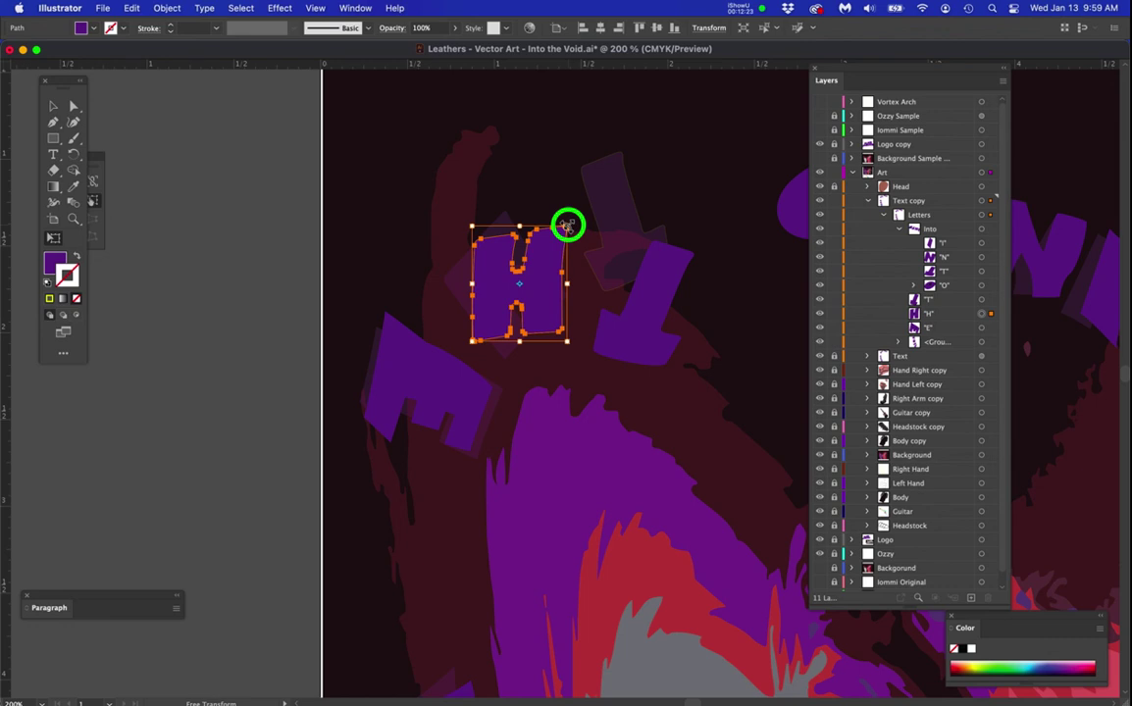
drag(567, 225, 599, 233)
drag(571, 330, 637, 296)
click(556, 282)
drag(555, 283, 544, 283)
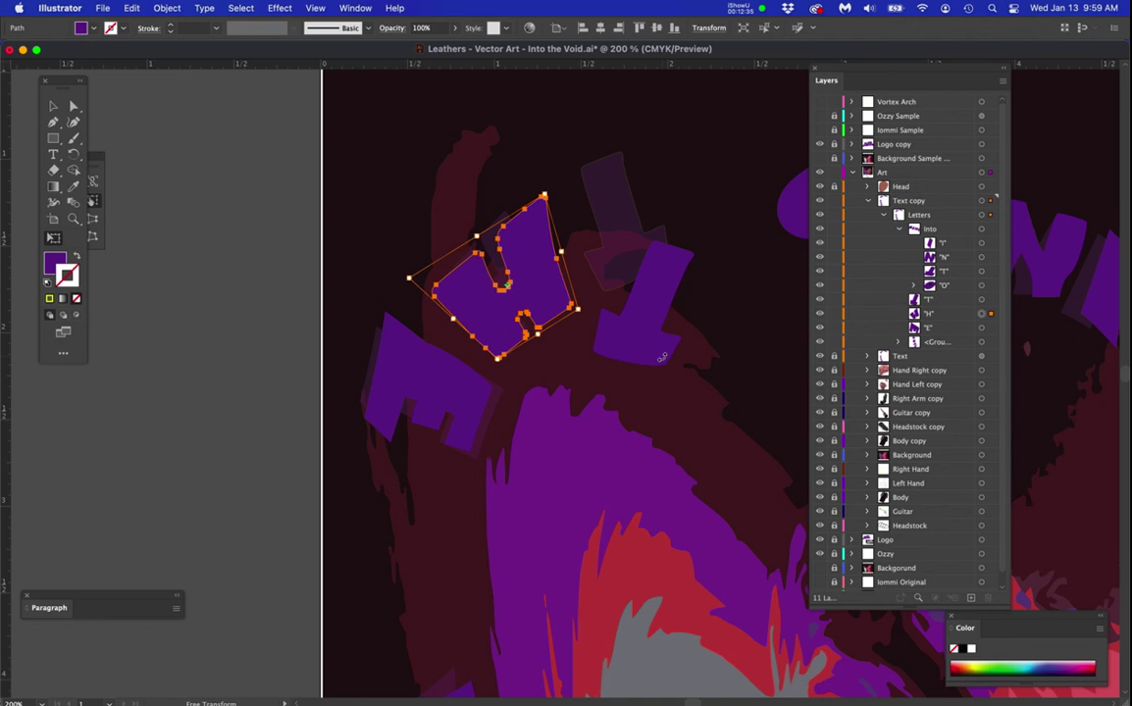
- Shorten the H and the E of THE slightly by pulling their wide outer edges inward
key(super+minus)
key(super+minus)
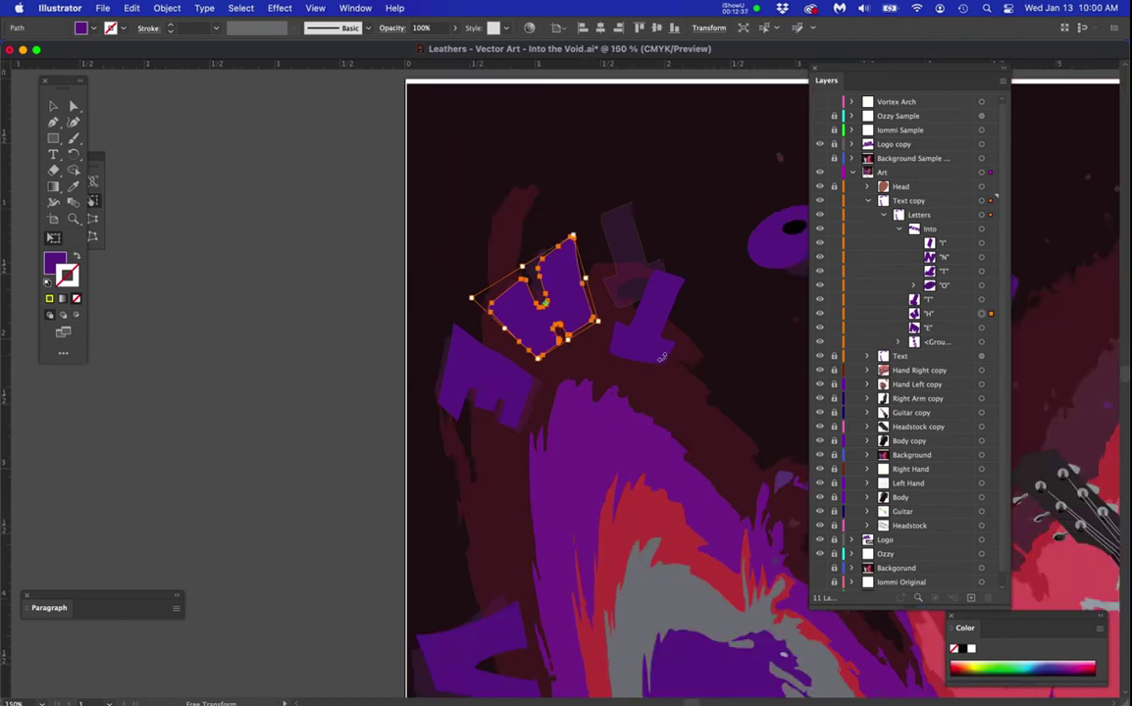
drag(627, 368, 563, 322)
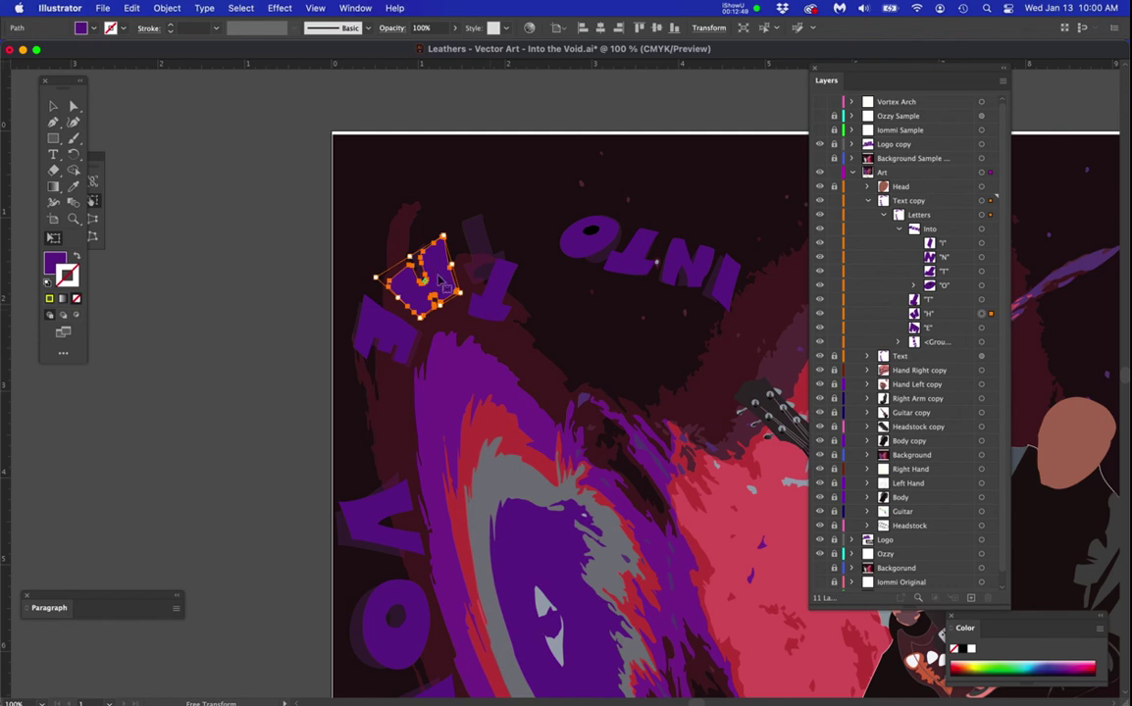
key(super+equal)
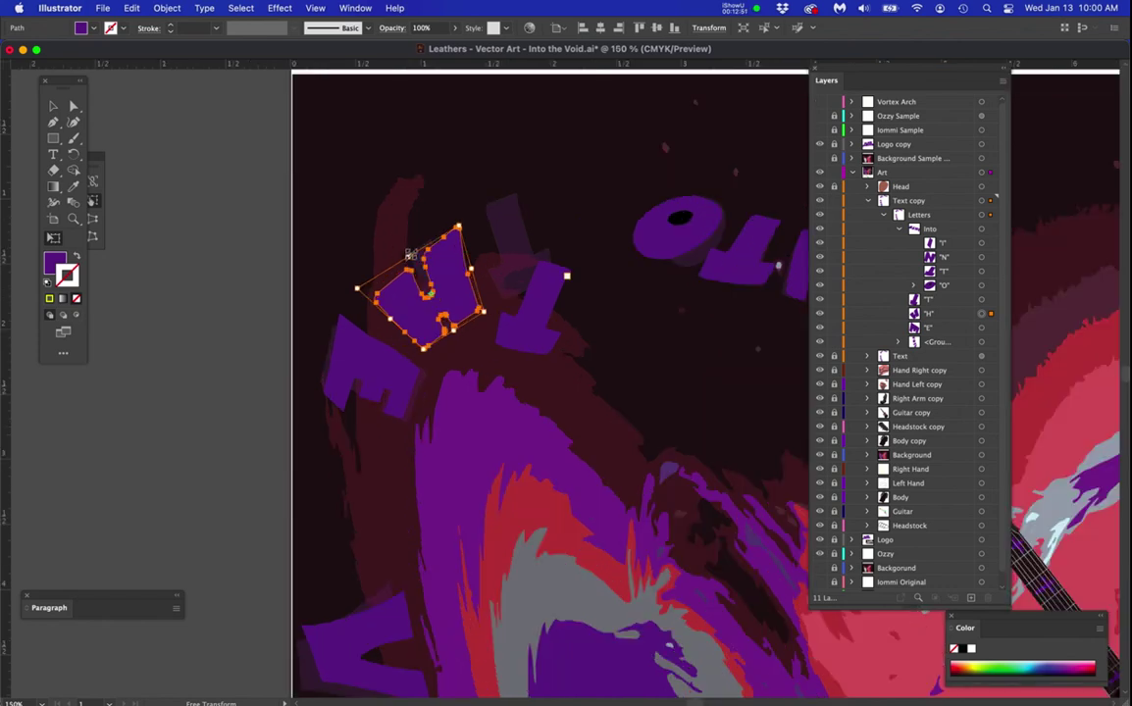
drag(407, 253, 417, 268)
click(347, 331)
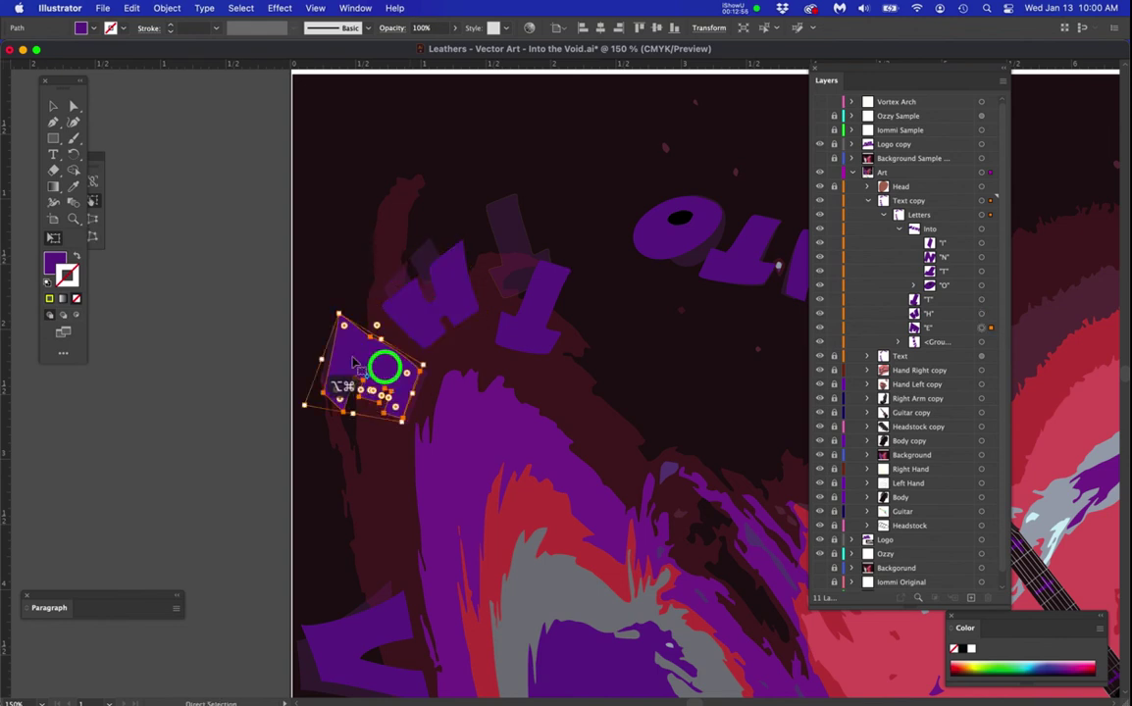
drag(347, 333, 329, 361)
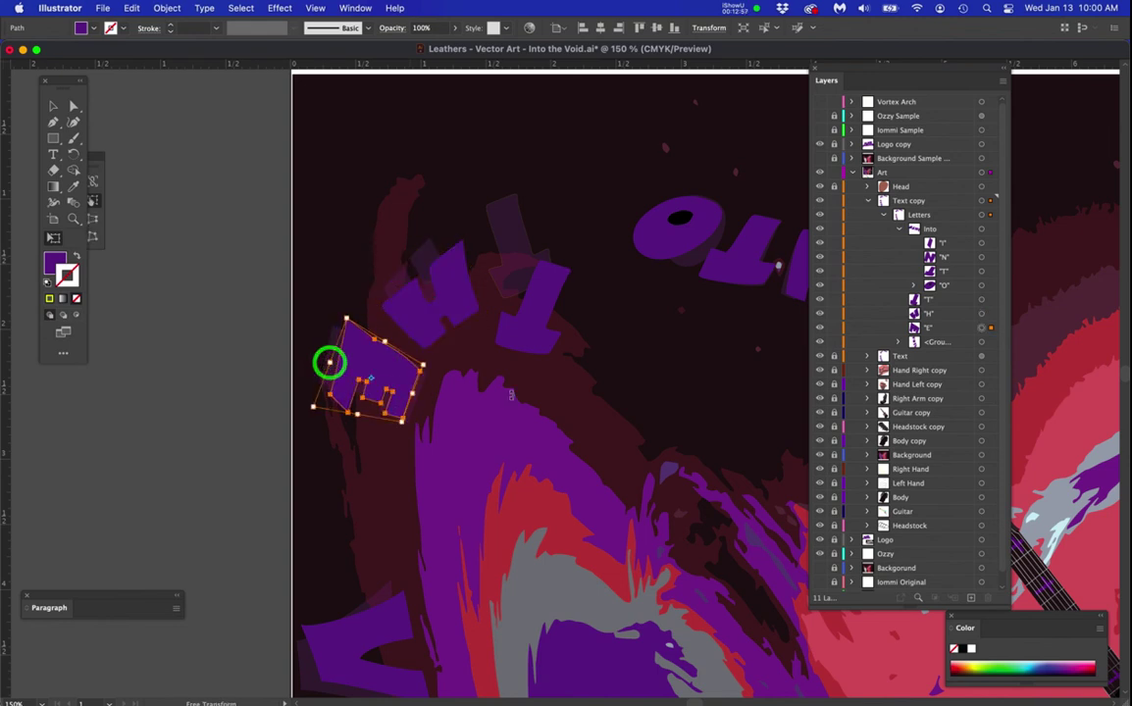
- Rotate the T of THE counterclockwise until it stands straight with Free Transform, and reset its bounding box
click(527, 366)
click(521, 331)
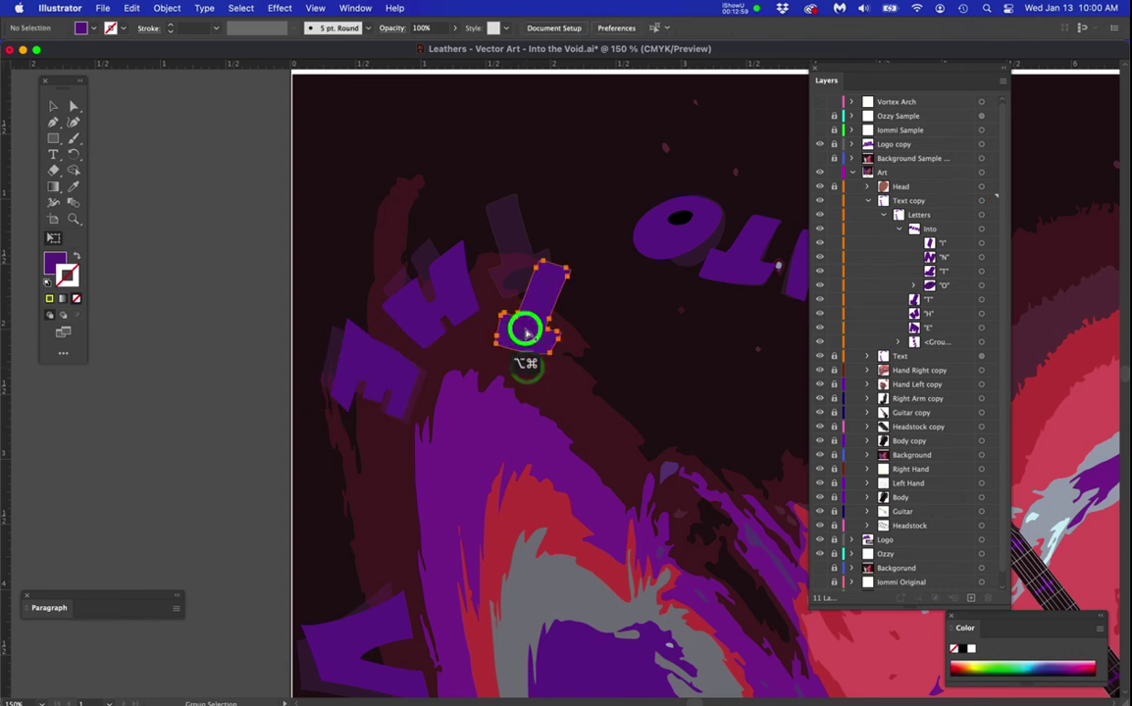
key(e)
drag(609, 336, 603, 307)
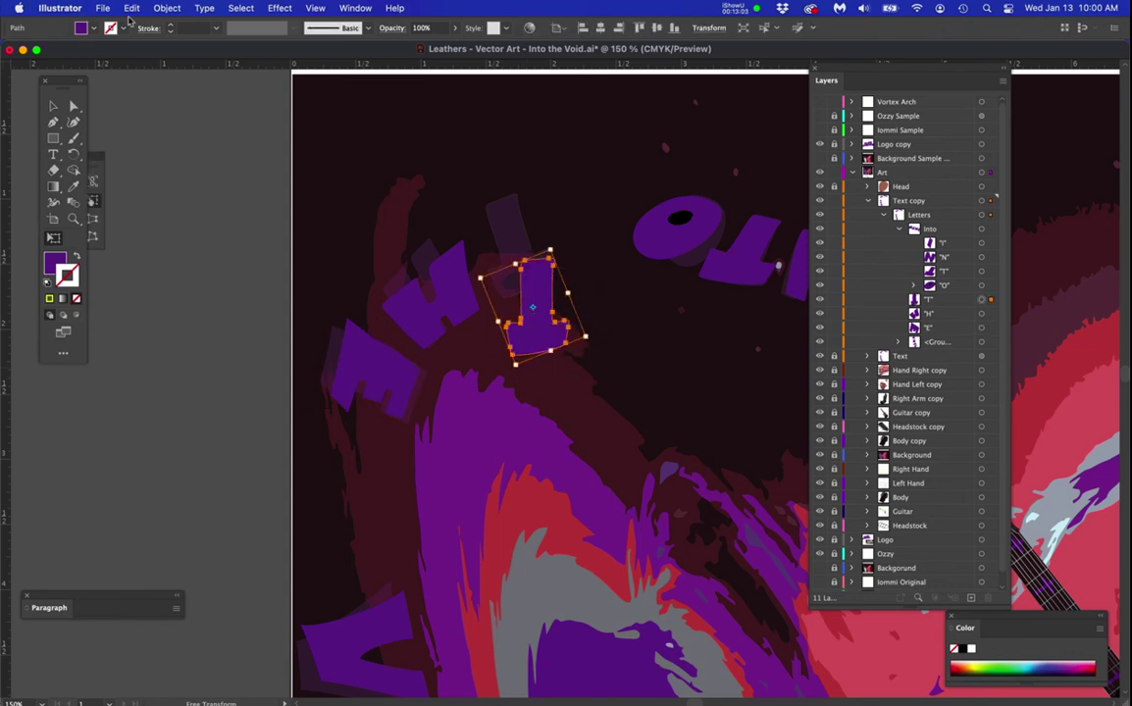
click(167, 8)
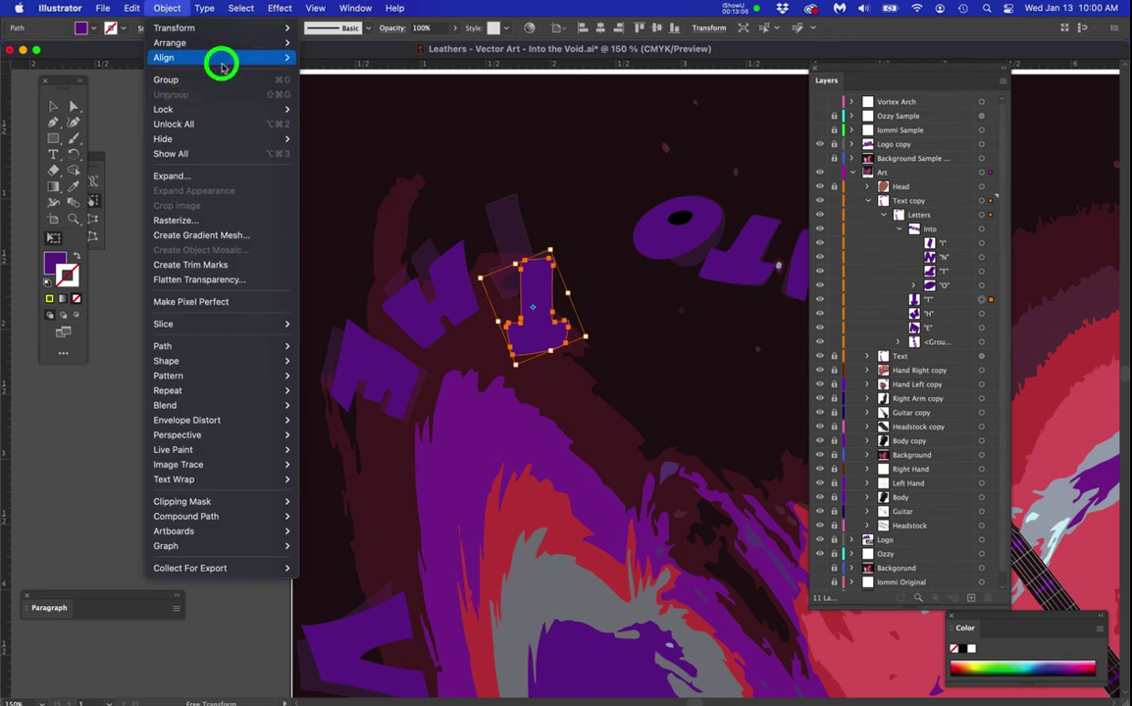
mouse_move(245, 27)
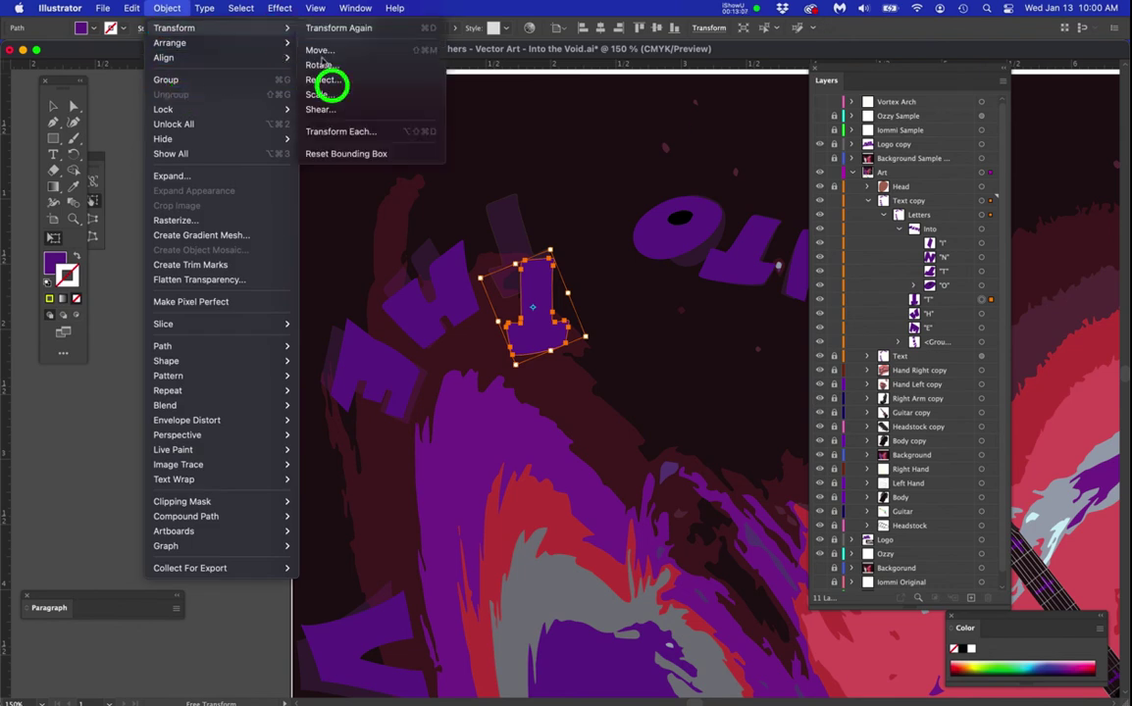
click(346, 153)
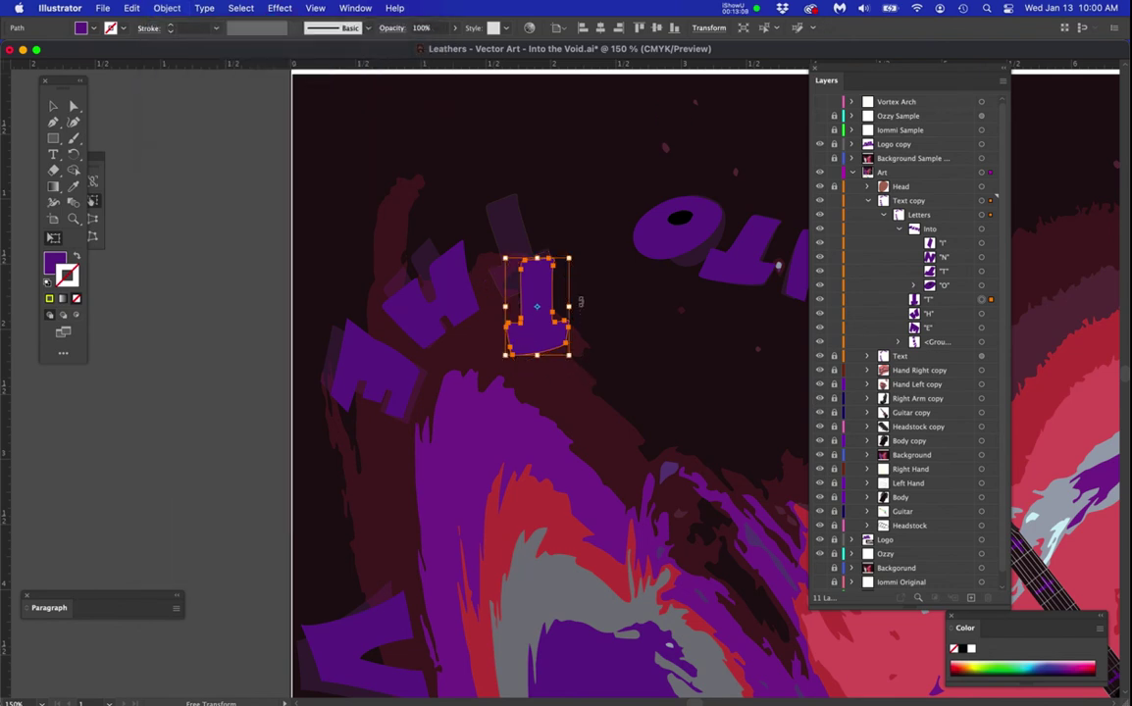
- Widen the T's upper edge with a perspective distortion, then move it up beside the H and shorten it from that edge
drag(570, 256, 599, 263)
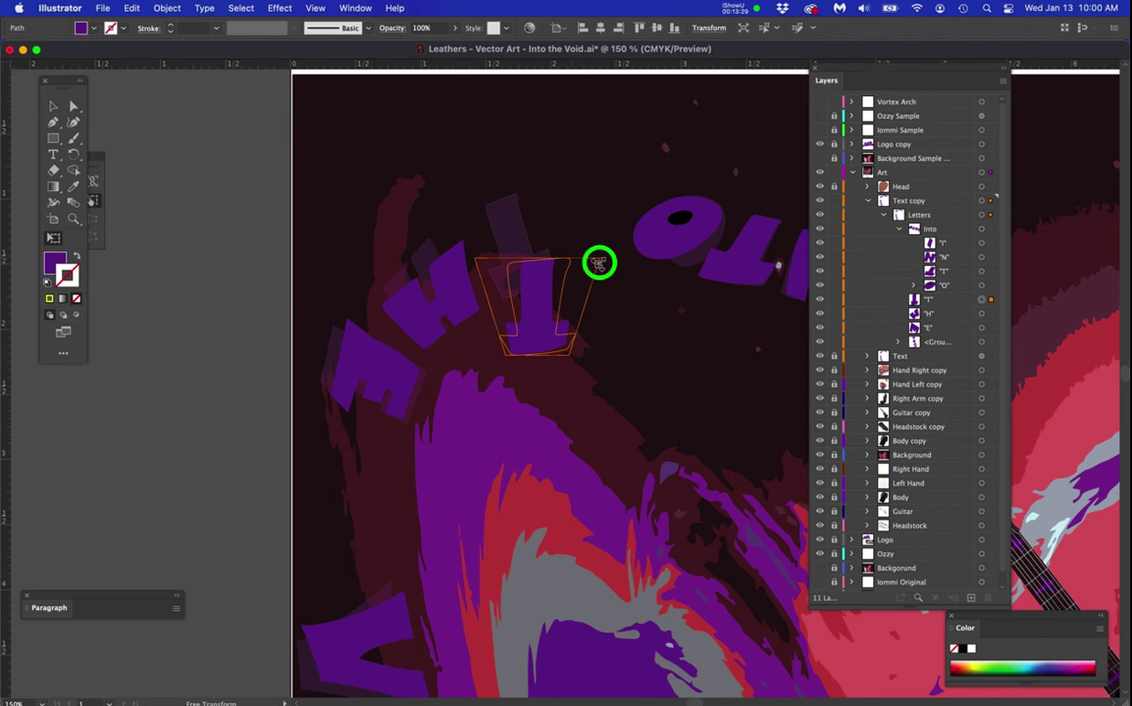
drag(599, 263, 530, 234)
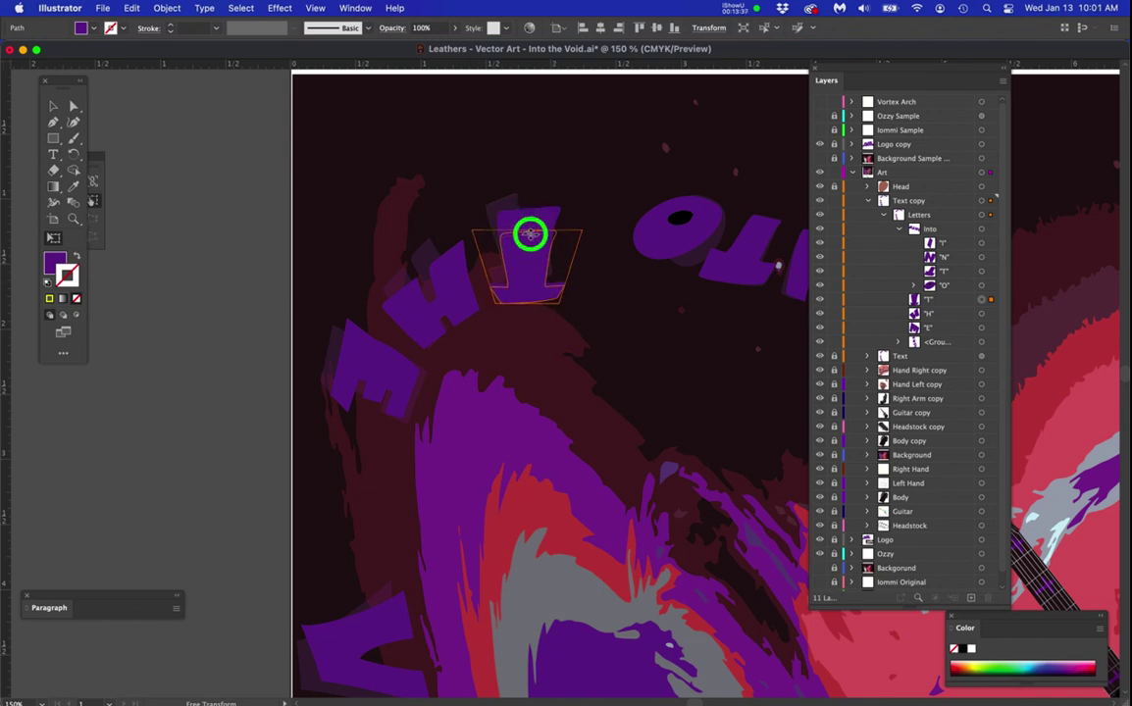
super+click(695, 395)
scroll(633, 364, down, 1)
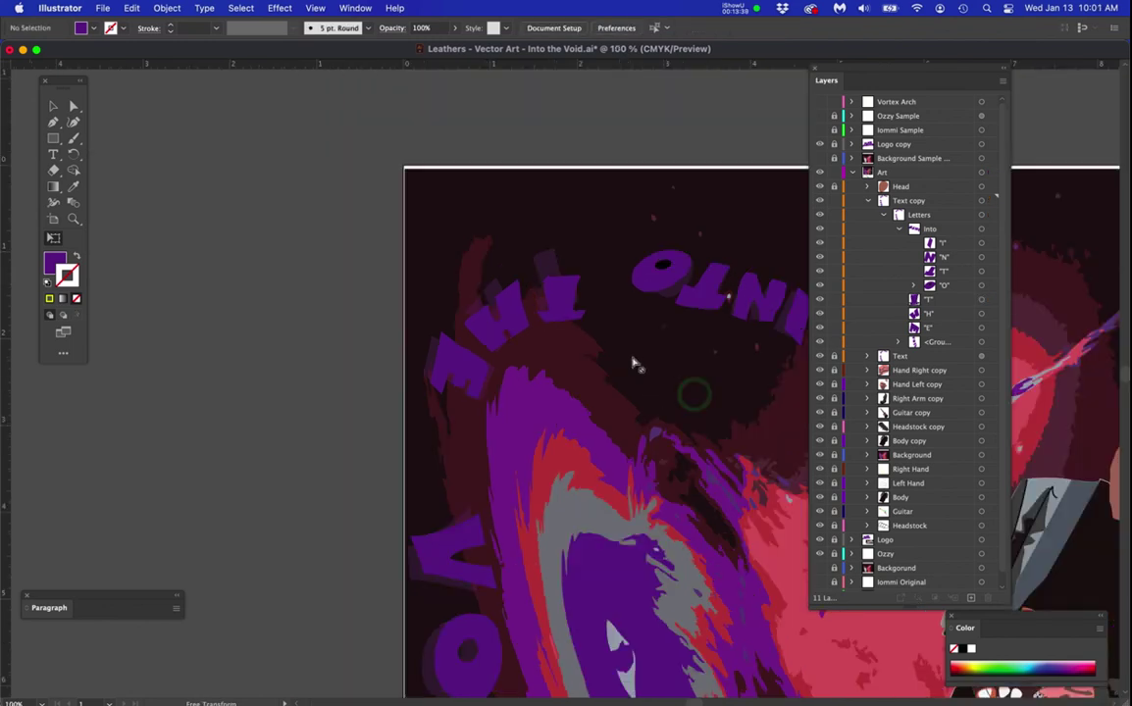
- Rotate the T of THE slightly counterclockwise to follow the lettering's arc, deselect it, and review the whole artwork
drag(573, 314, 569, 278)
super+click(618, 317)
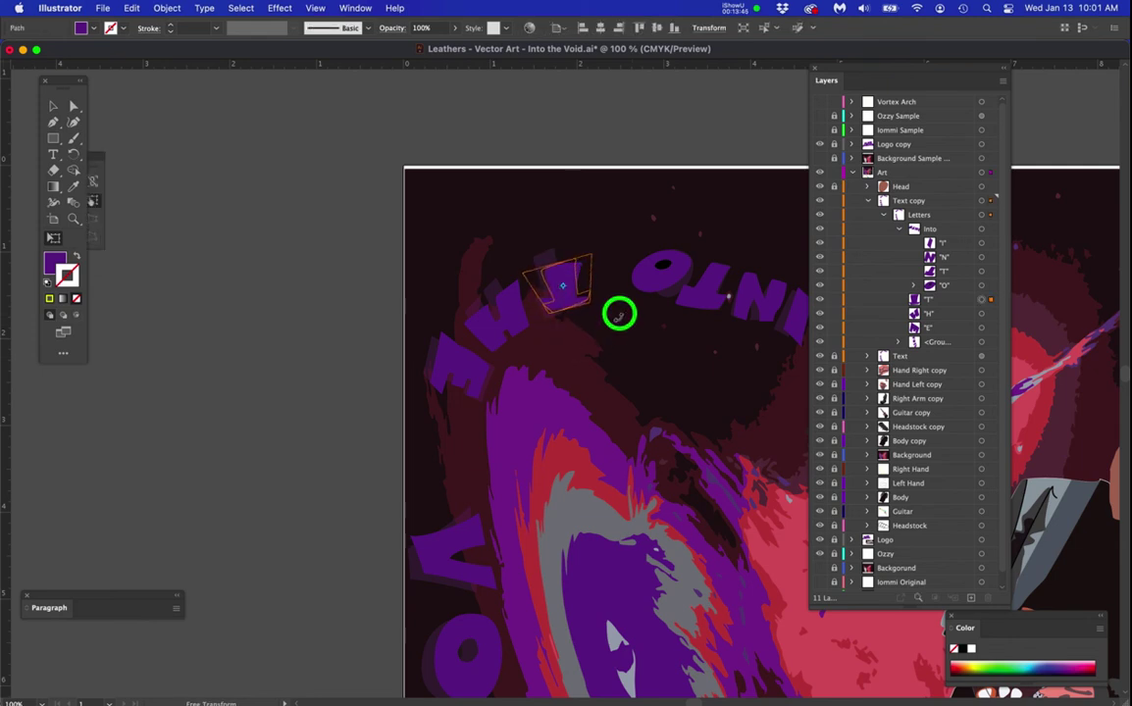
click(616, 336)
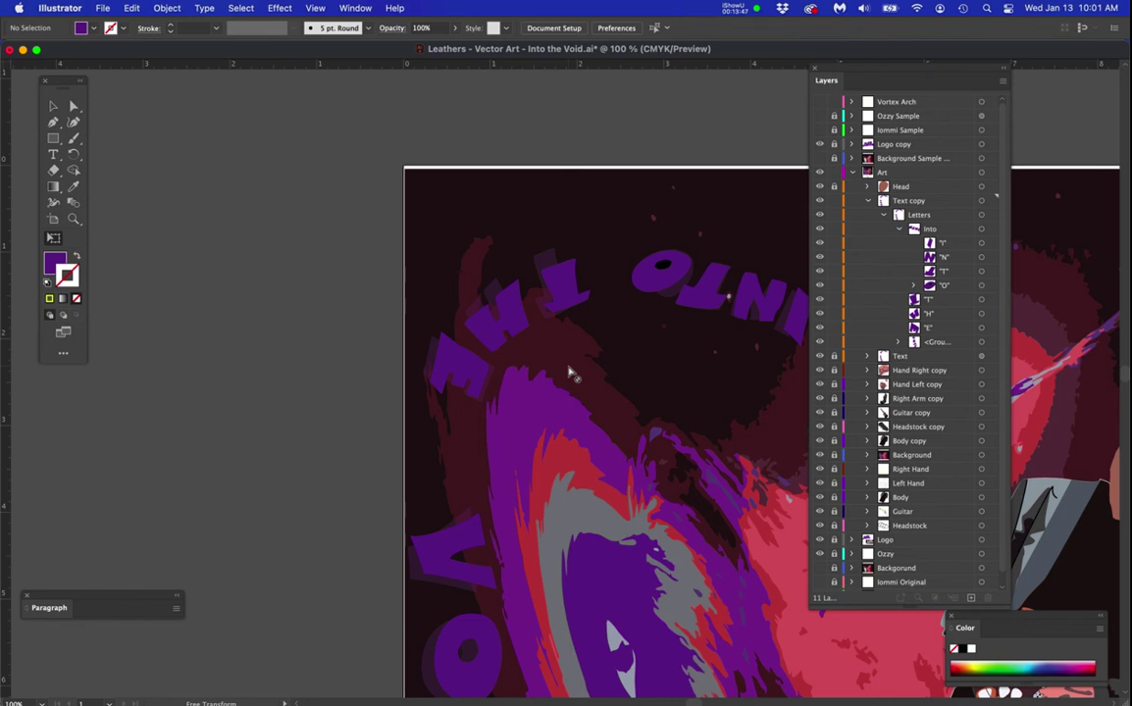
scroll(571, 373, down, 1)
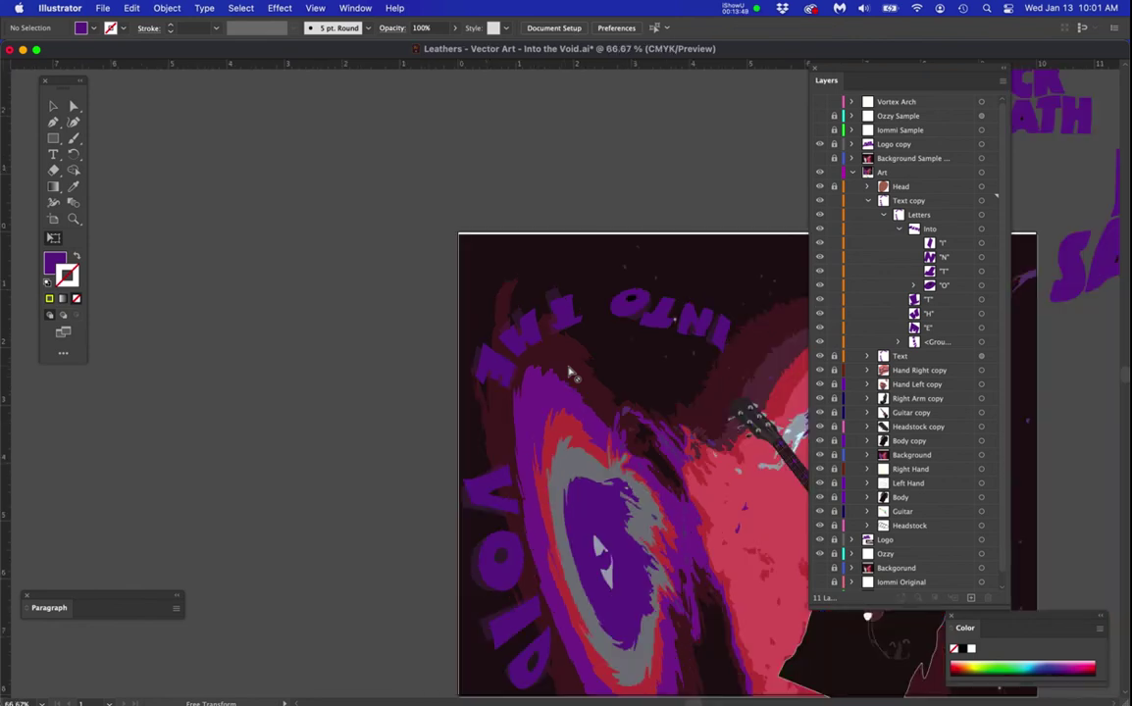
drag(514, 363, 342, 273)
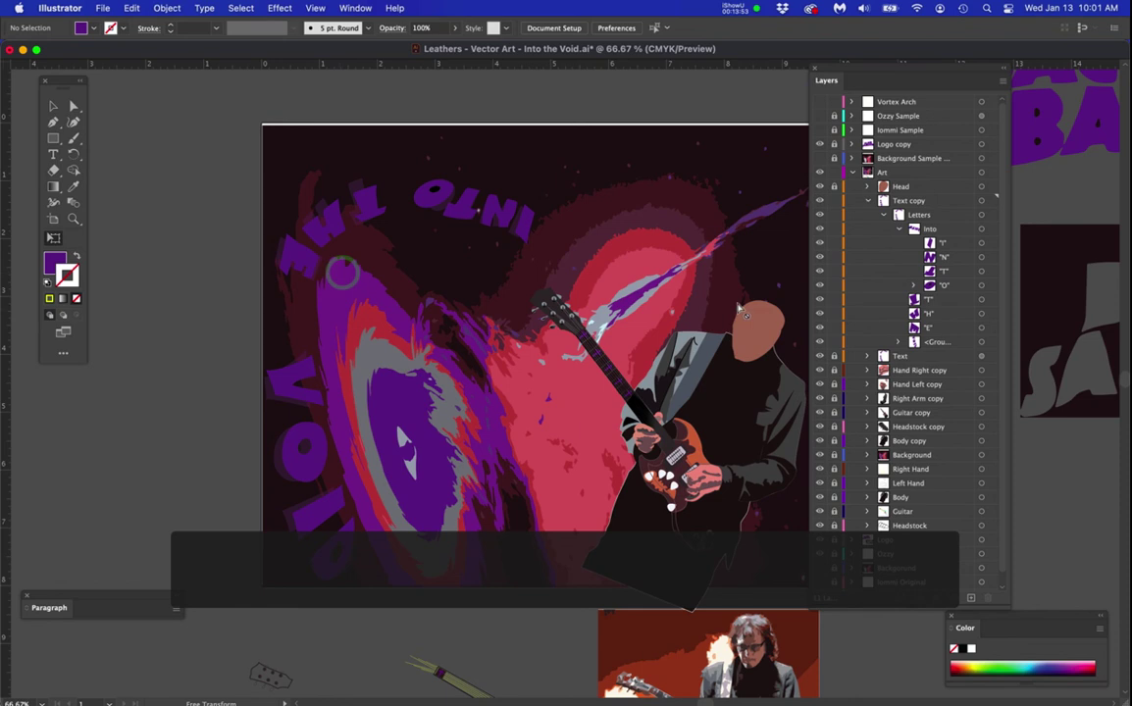
click(821, 355)
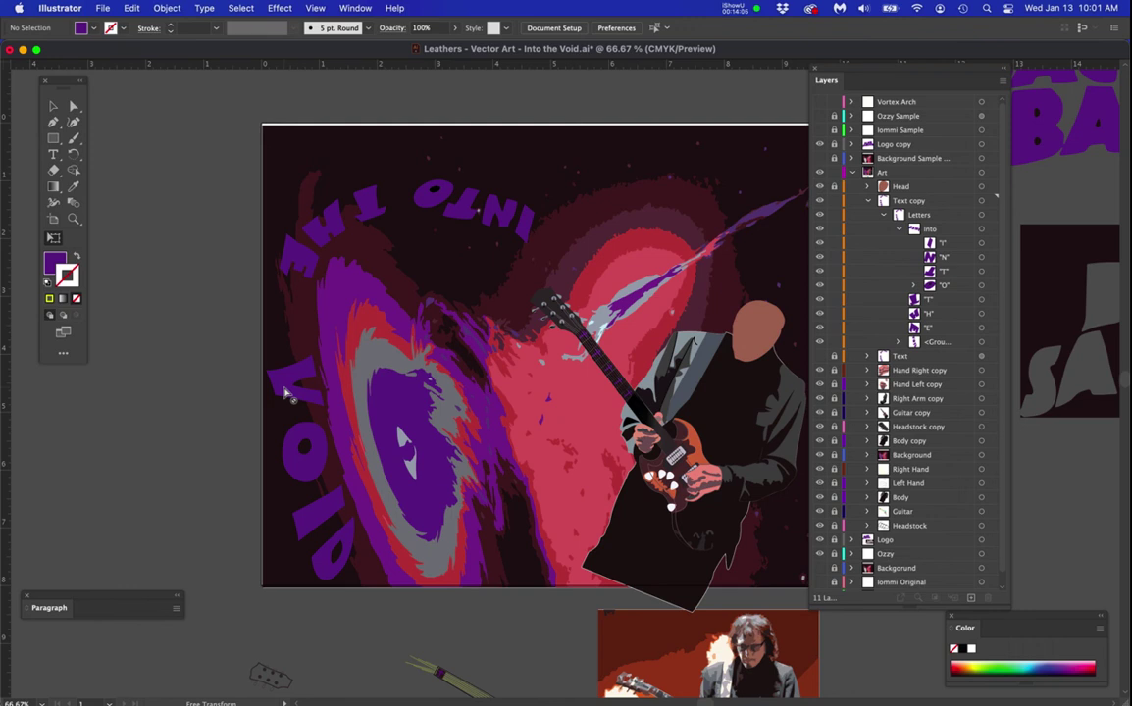
scroll(287, 395, up, 2)
click(282, 389)
drag(324, 324, 316, 365)
key(super+z)
key(super+z)
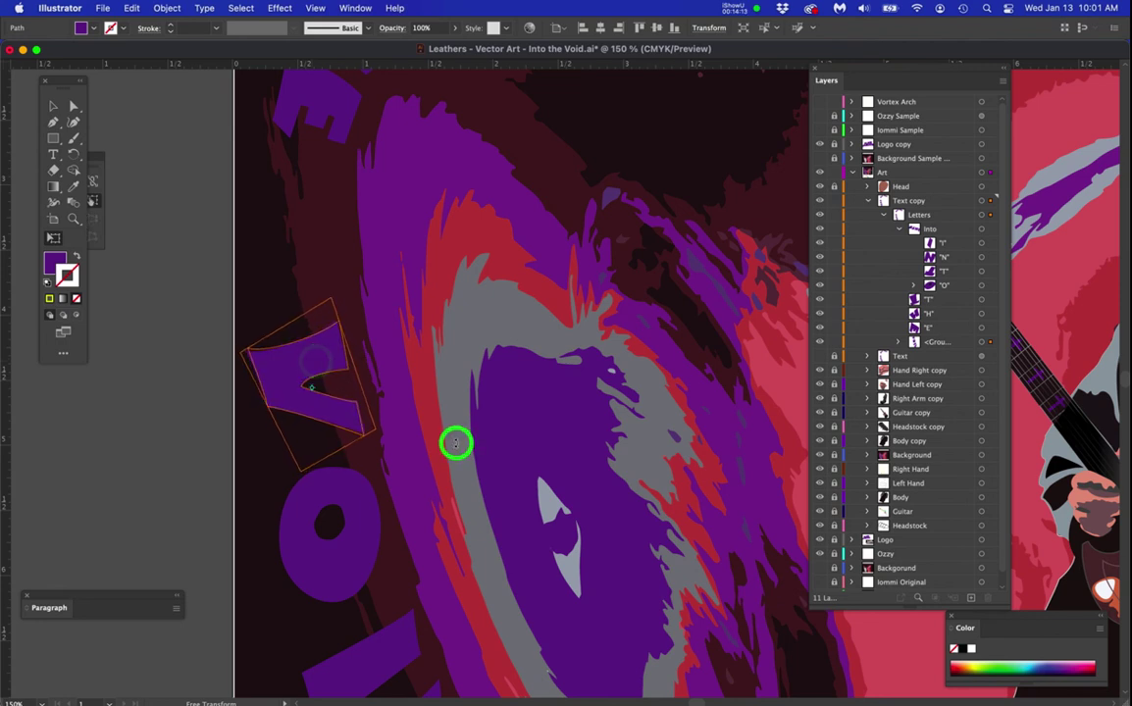
super+click(455, 448)
alt+super+click(455, 447)
alt+super+click(461, 437)
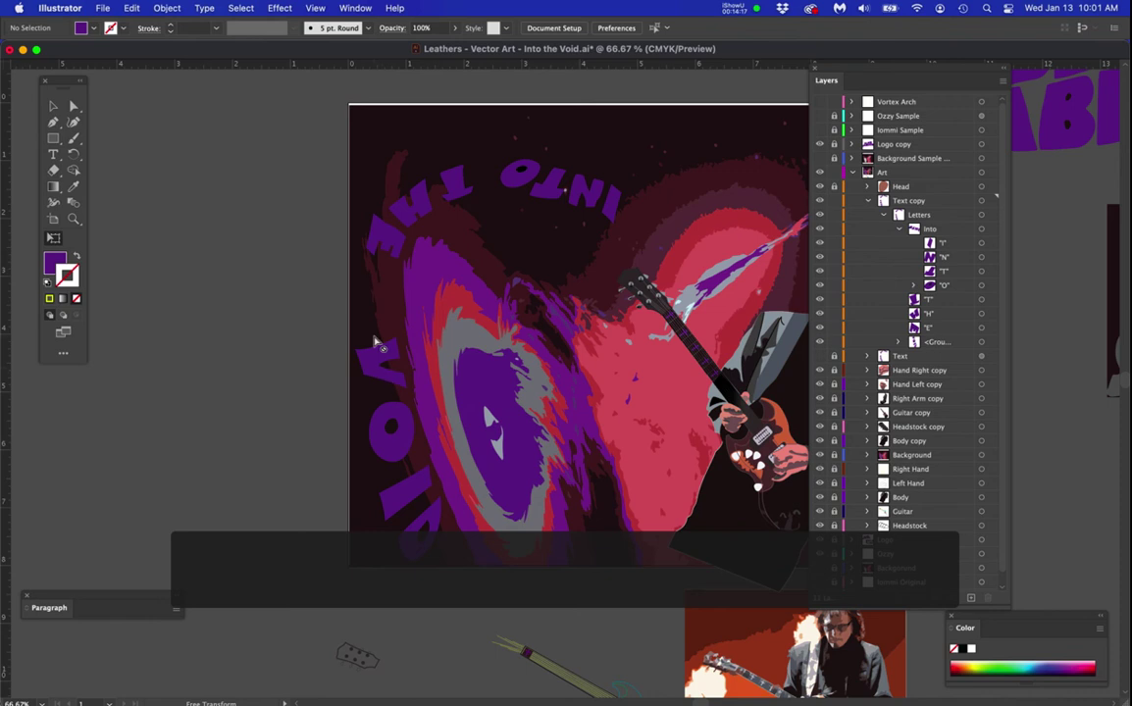
- Stretch the V of VOID slightly toward the E above it with Free Transform, and deselect it
super+click(375, 341)
super+click(379, 369)
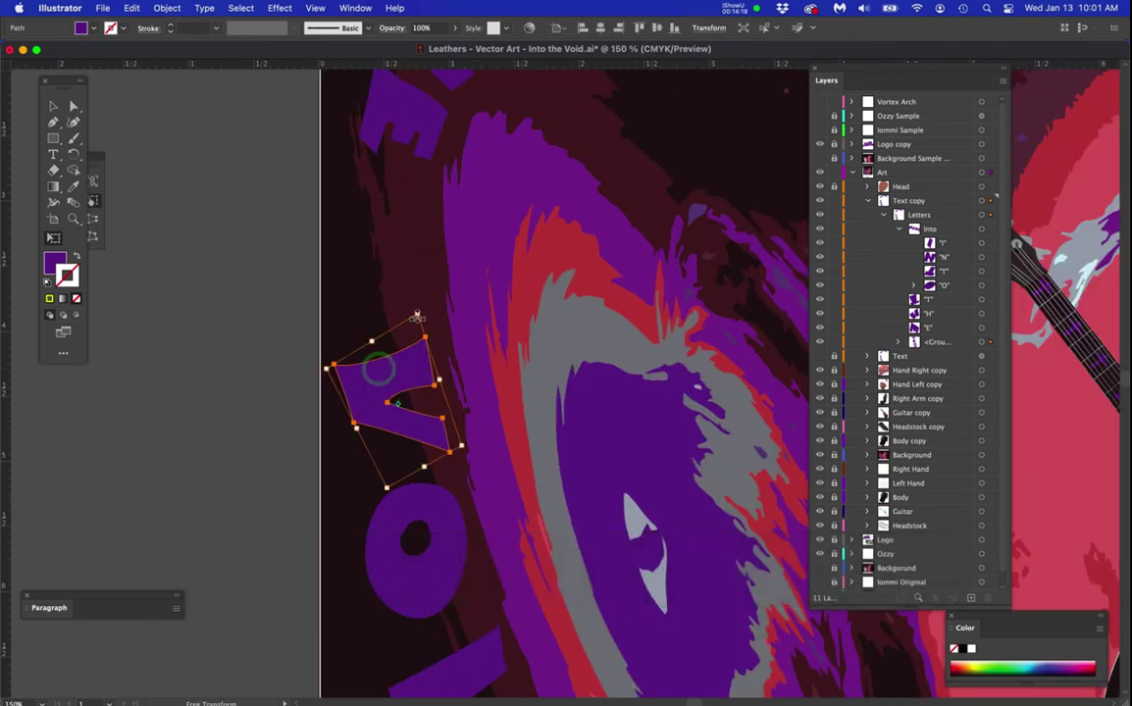
drag(424, 305, 426, 353)
click(414, 372)
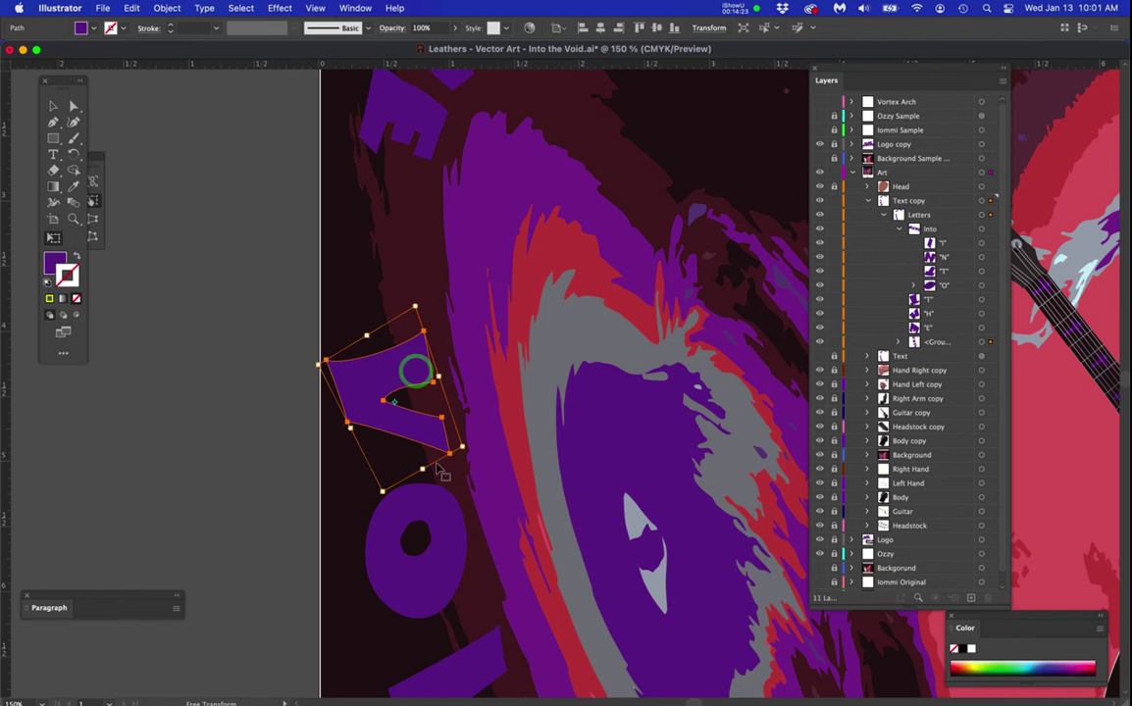
click(242, 322)
key(super+minus)
key(super+minus)
key(super+minus)
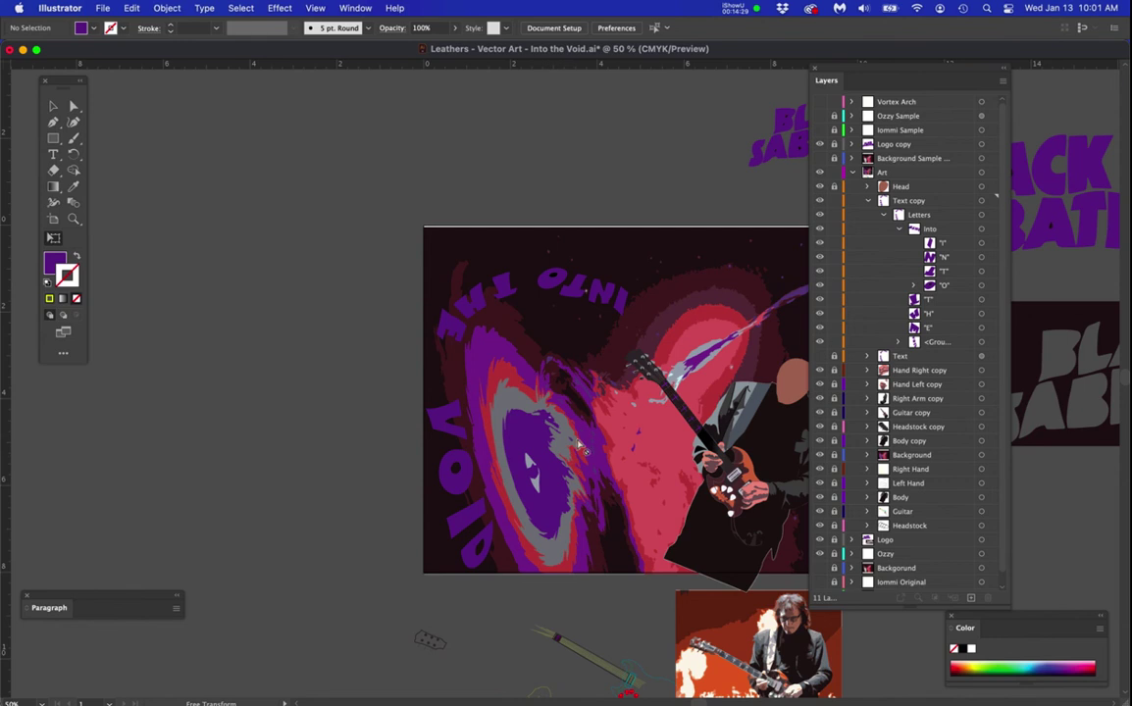
- Rotate the T of INTO slightly clockwise with Free Transform and deselect it
key(super+plus)
key(super+plus)
click(514, 374)
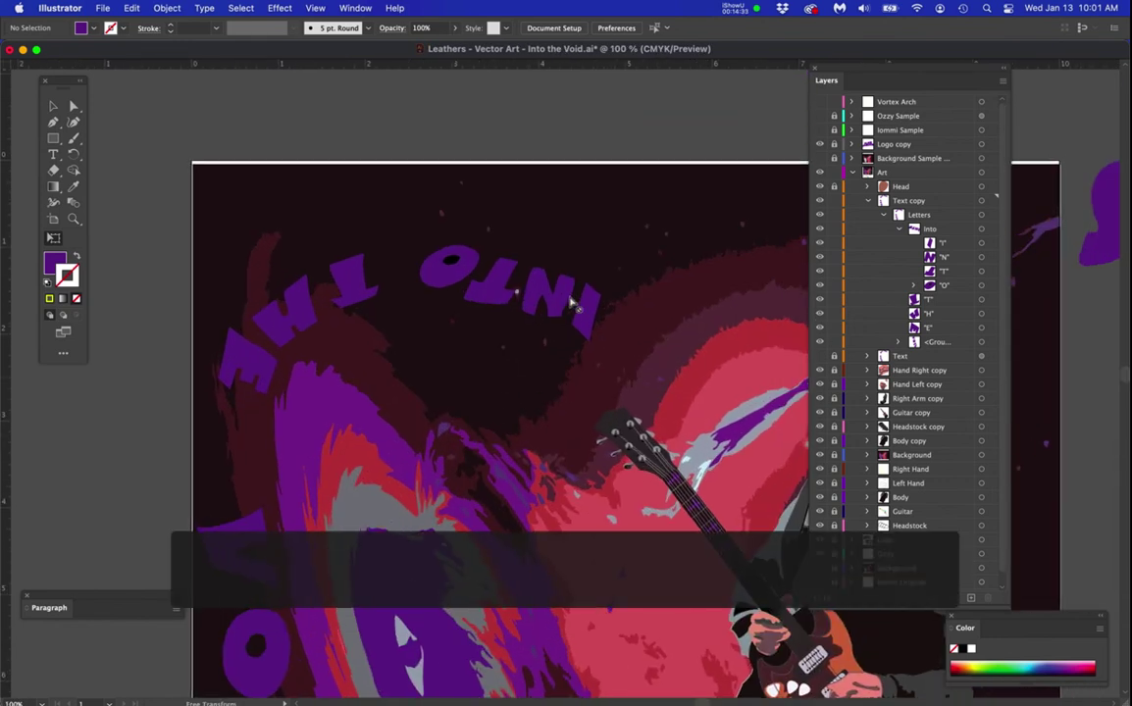
key(super+plus)
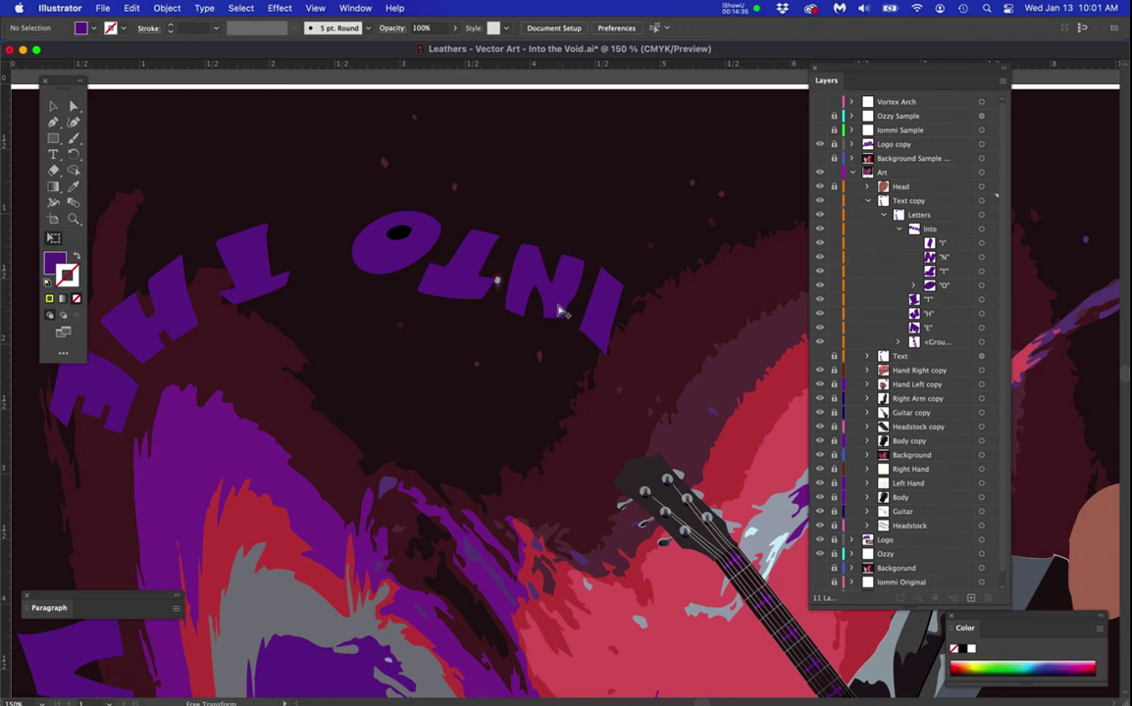
alt+super+click(449, 291)
drag(463, 285, 467, 338)
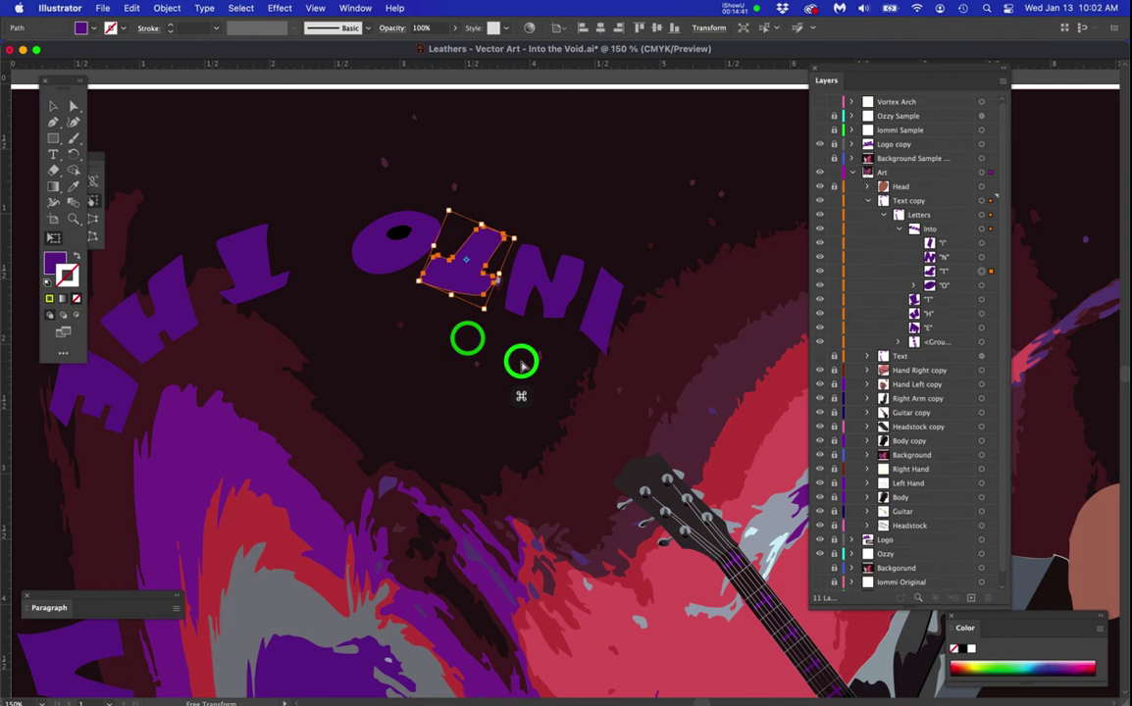
key(super+z)
click(521, 359)
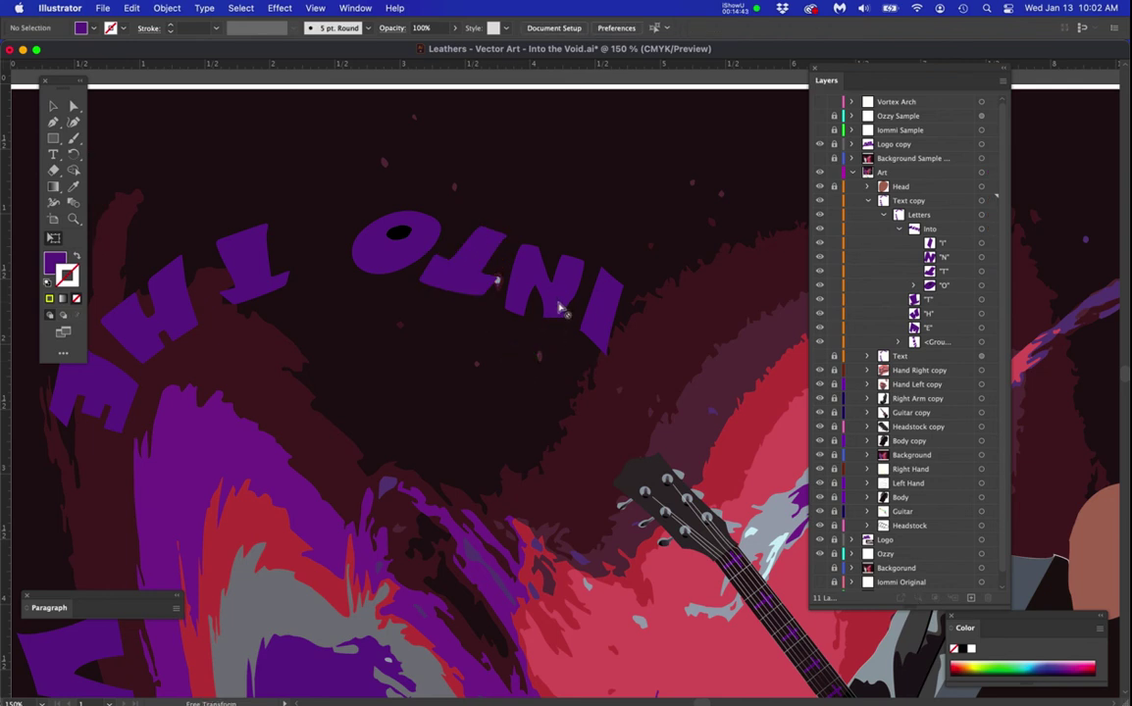
- Rotate the N of INTO clockwise to follow the lettering's arc and shift it slightly into place
alt+super+click(557, 306)
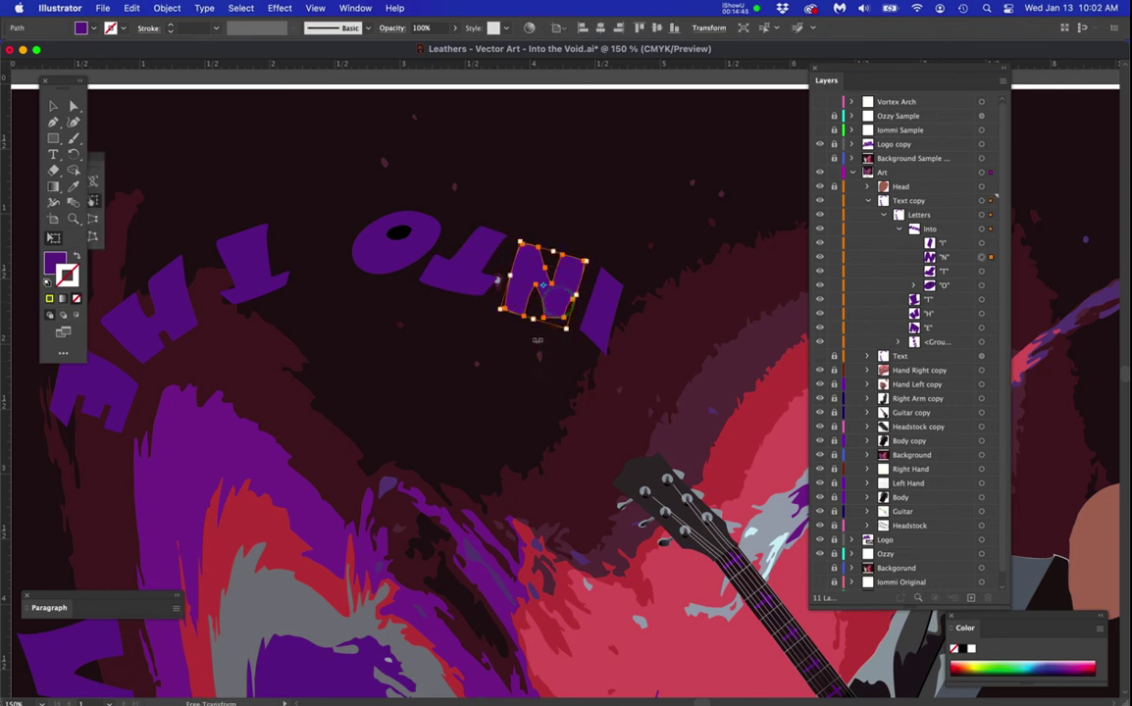
drag(533, 347, 514, 342)
mouse_move(565, 297)
mouse_down()
mouse_move(572, 310)
mouse_move(576, 300)
mouse_up()
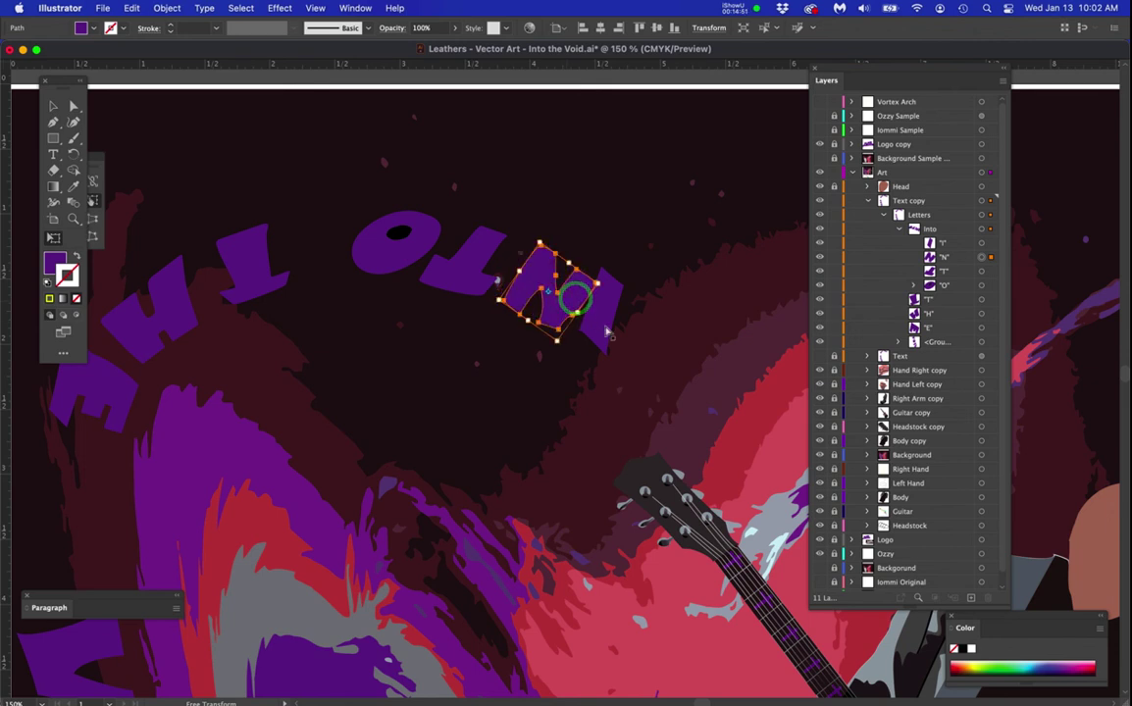
- Rotate the I of INTO clockwise so it lines up with the N, and deselect it
click(606, 333)
drag(609, 366, 554, 361)
scroll(573, 365, up, 2)
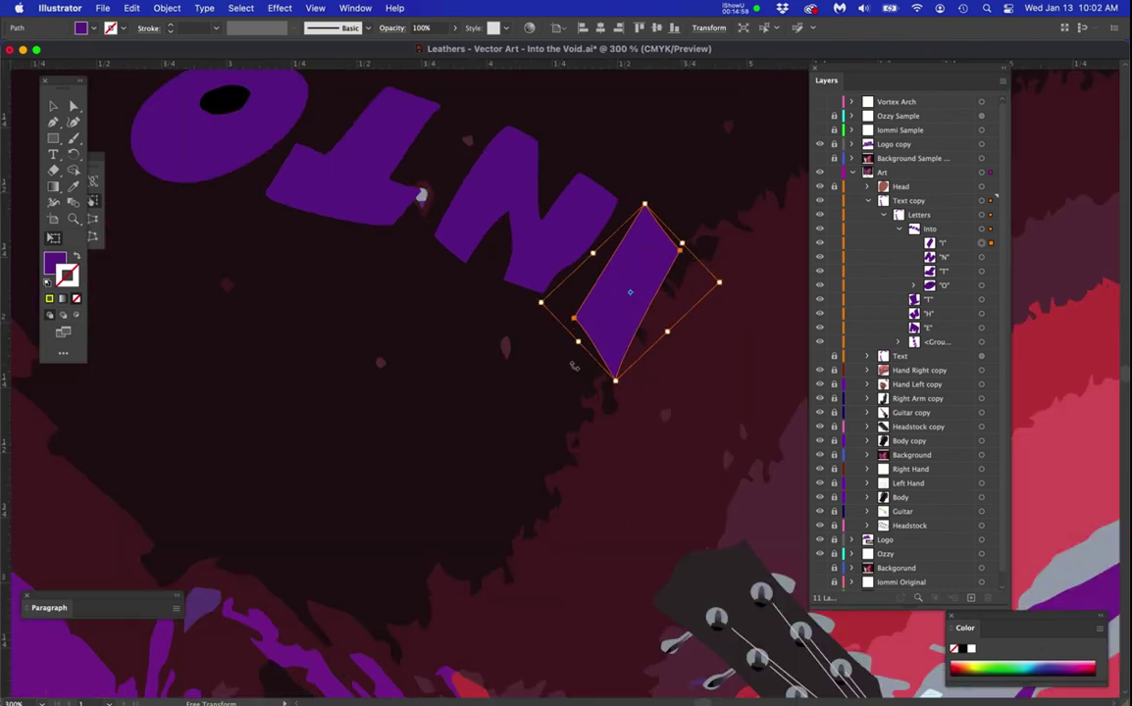
scroll(574, 365, down, 2)
click(551, 392)
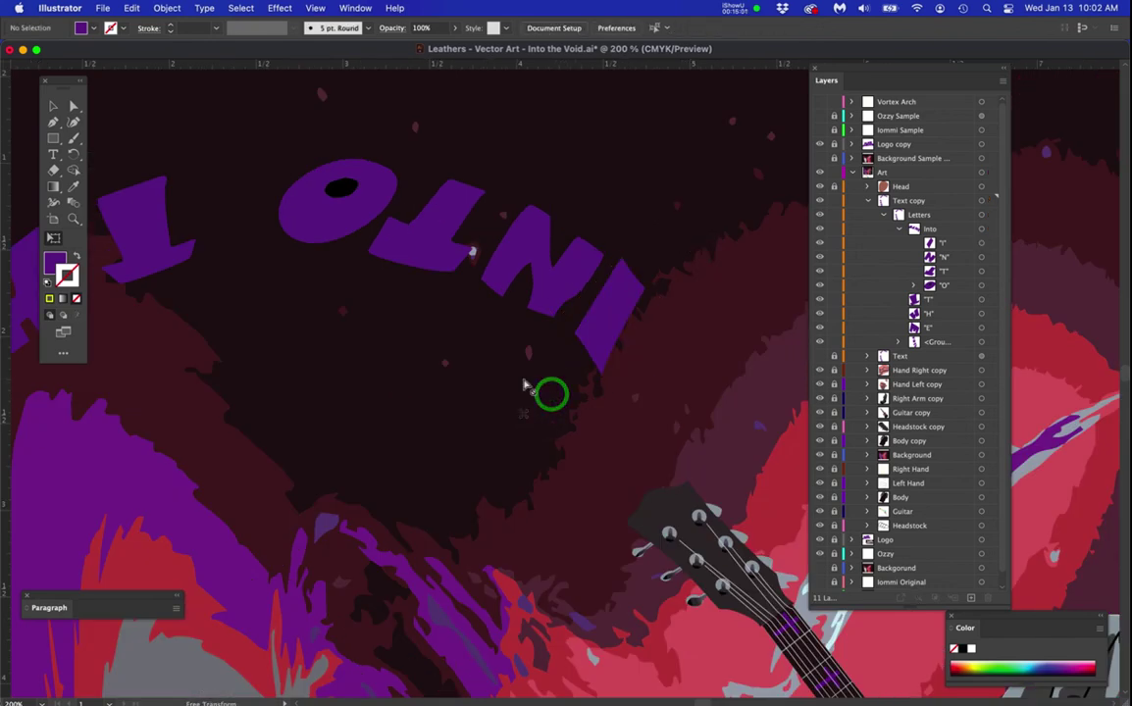
- Hide the Text copy layer and show the original Text layer for comparison
scroll(527, 385, down, 3)
scroll(527, 386, down, 2)
scroll(599, 374, up, 1)
scroll(599, 374, down, 1)
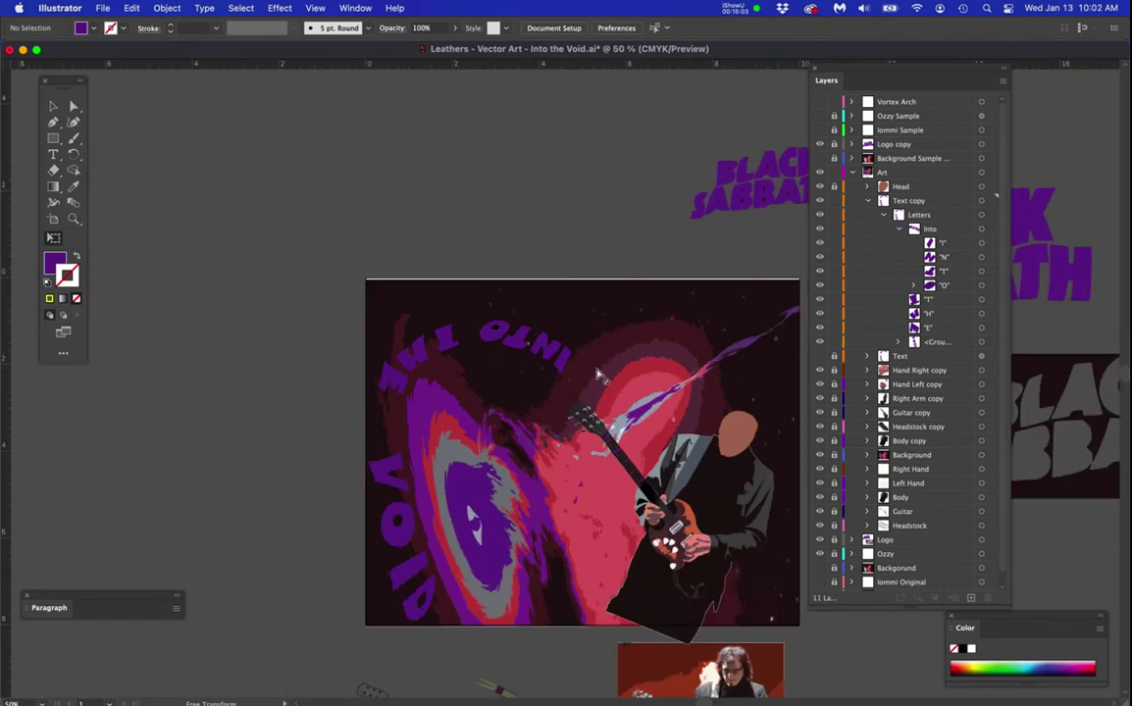
scroll(613, 348, down, 3)
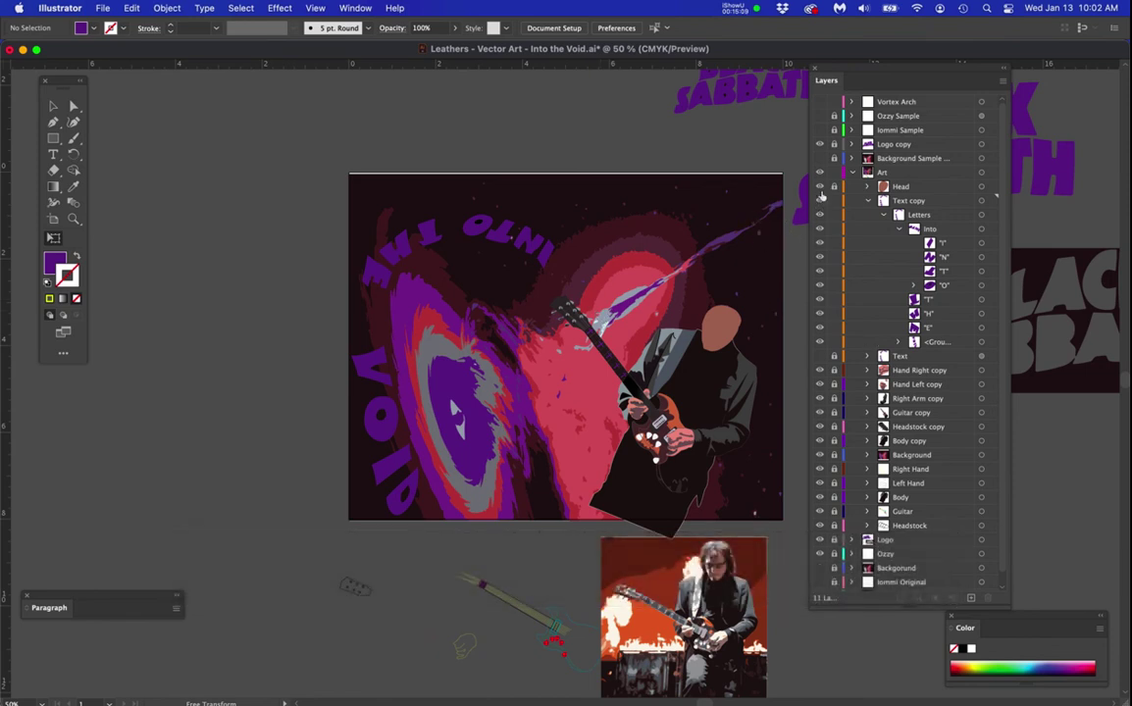
click(819, 200)
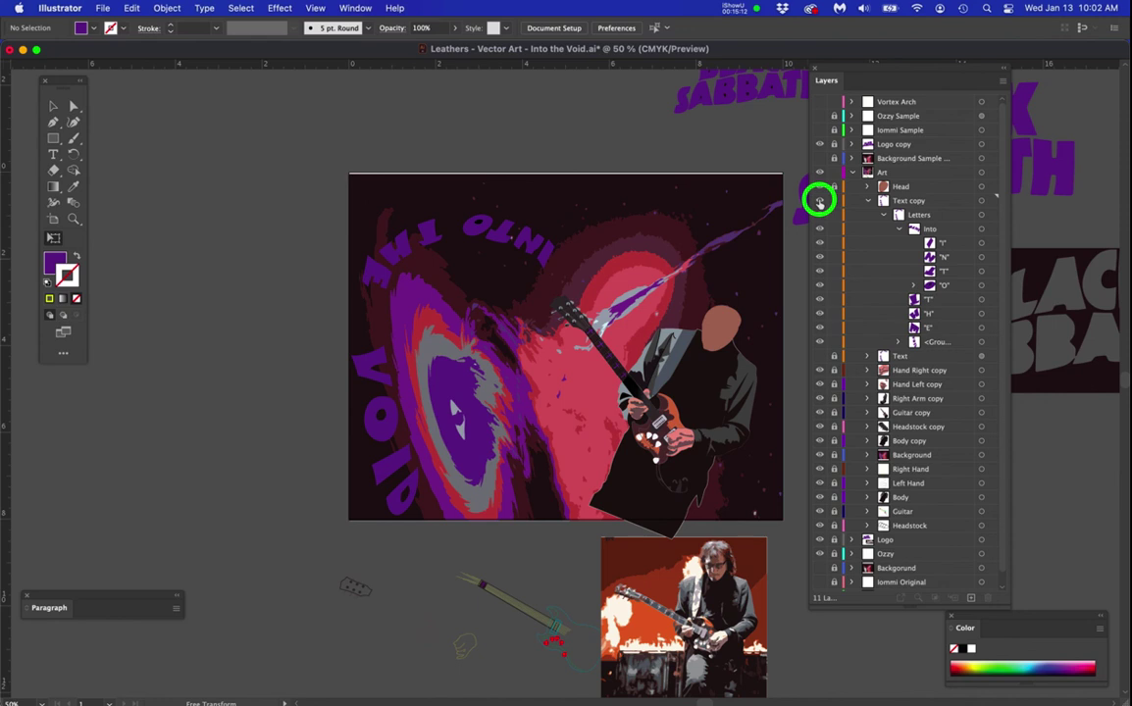
click(820, 356)
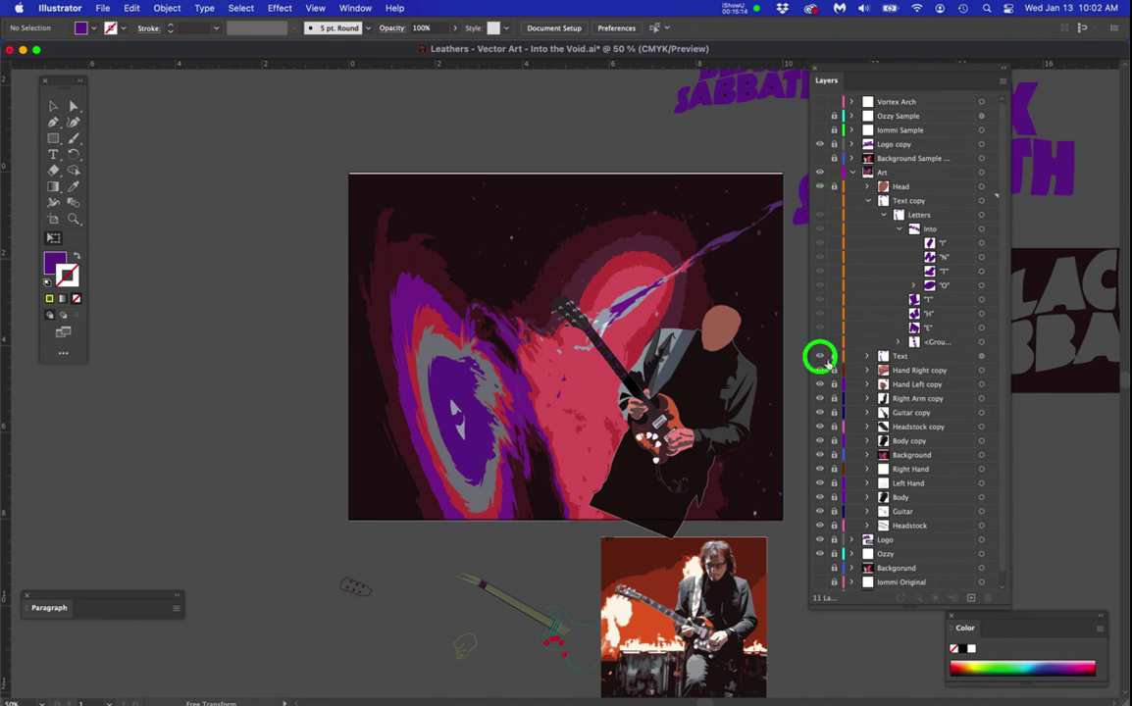
- Set the Text layer's opacity to 100%, deselect it, and inspect the original lettering around the vortex
click(982, 356)
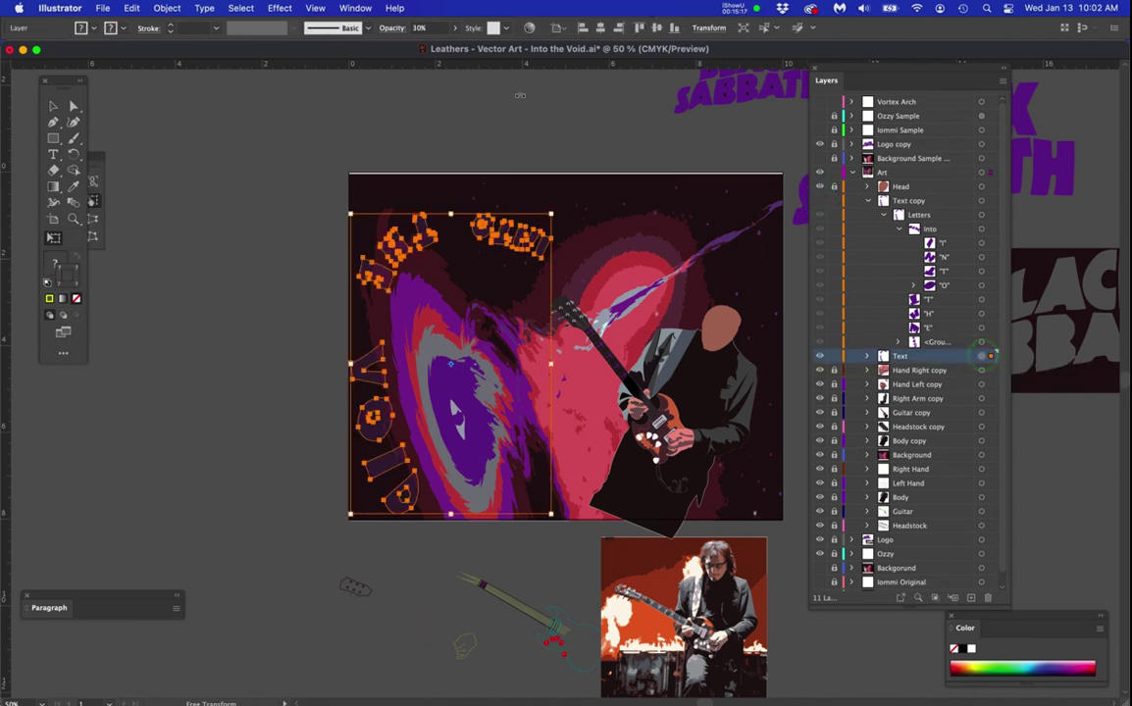
click(418, 28)
text(1)
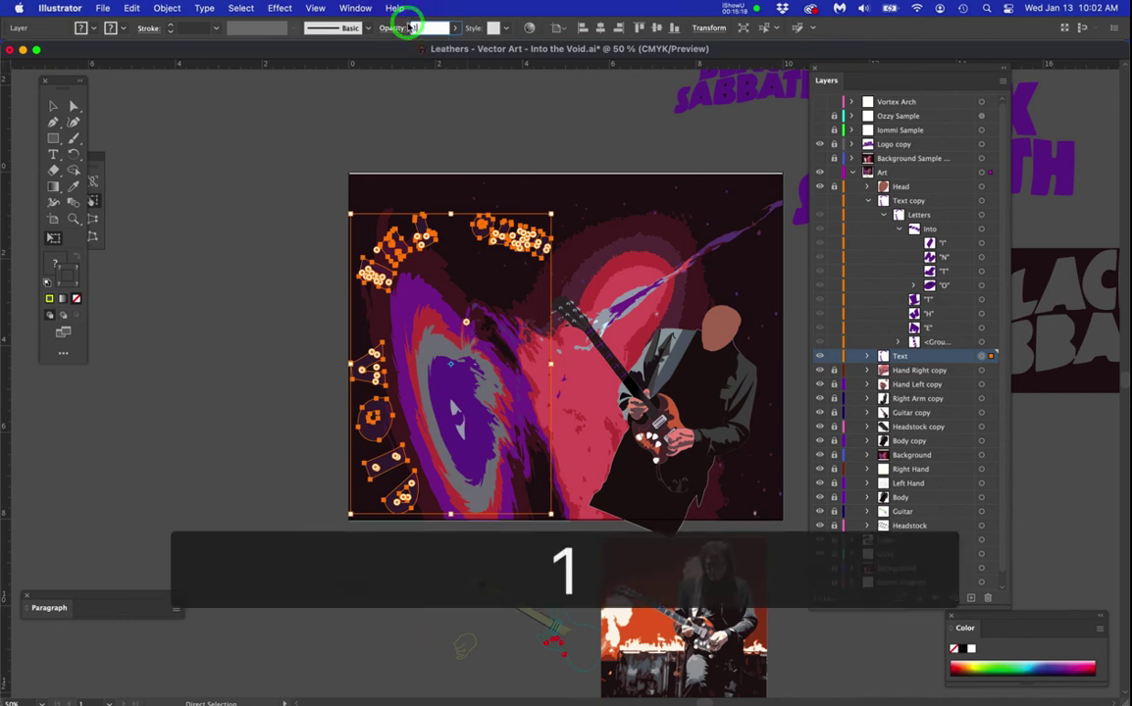
text(00)
key(Return)
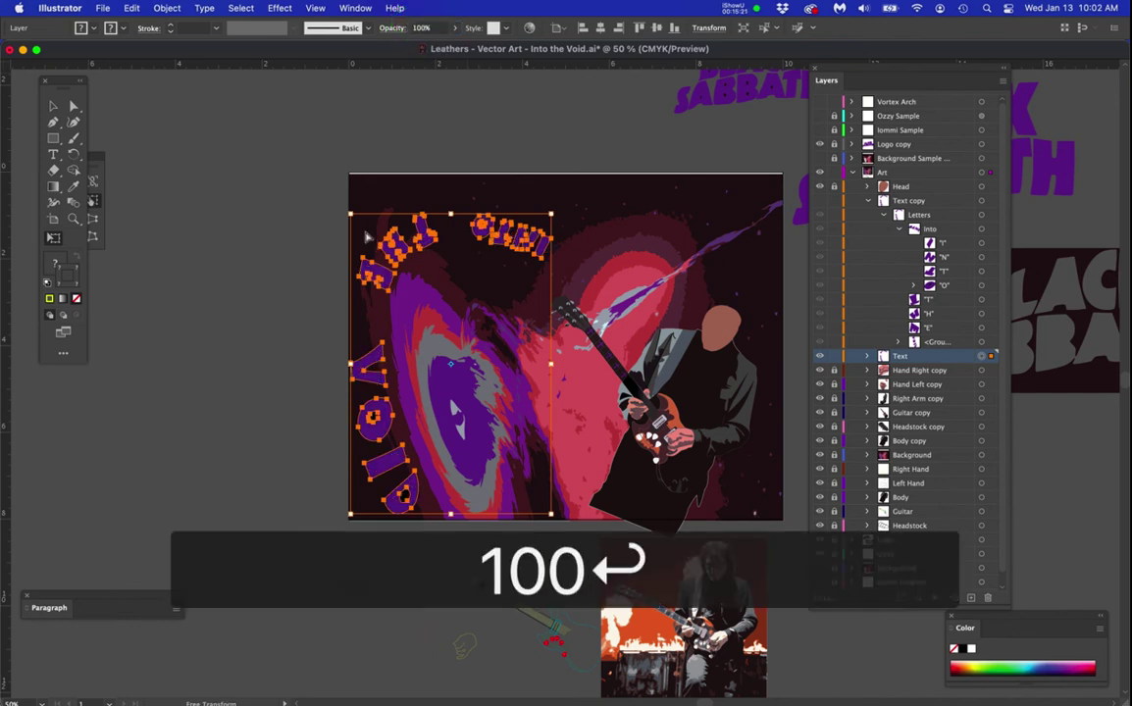
click(363, 234)
scroll(277, 238, up, 1)
scroll(278, 238, up, 1)
drag(461, 357, 293, 263)
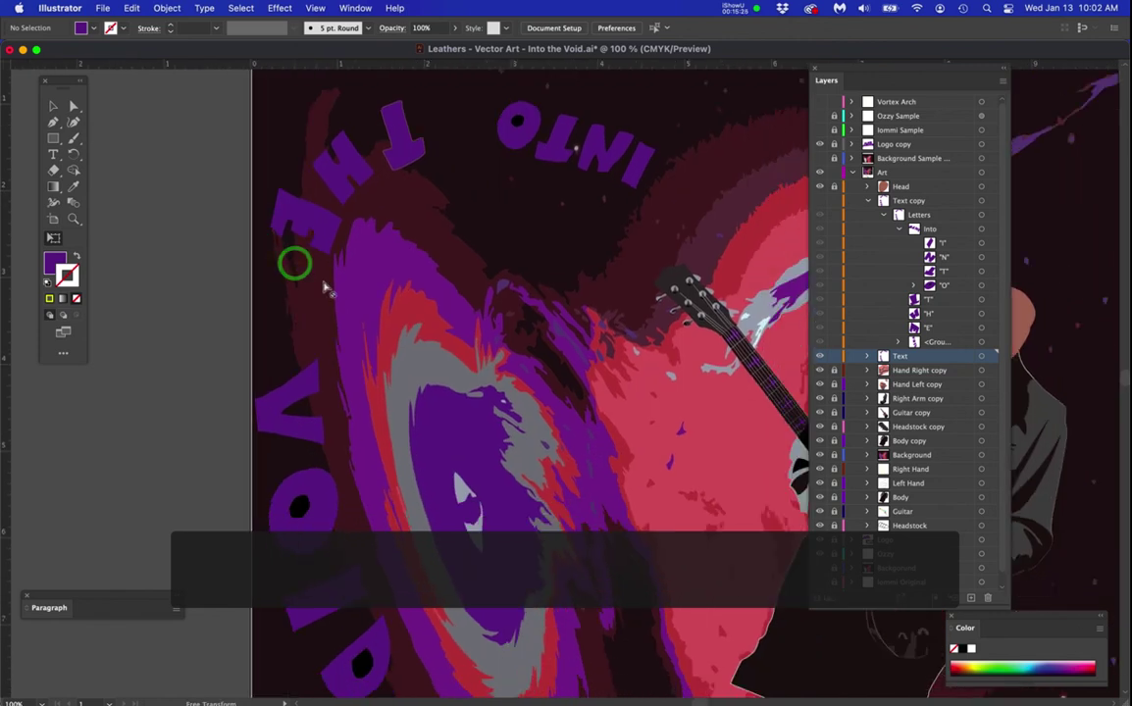
scroll(327, 288, down, 1)
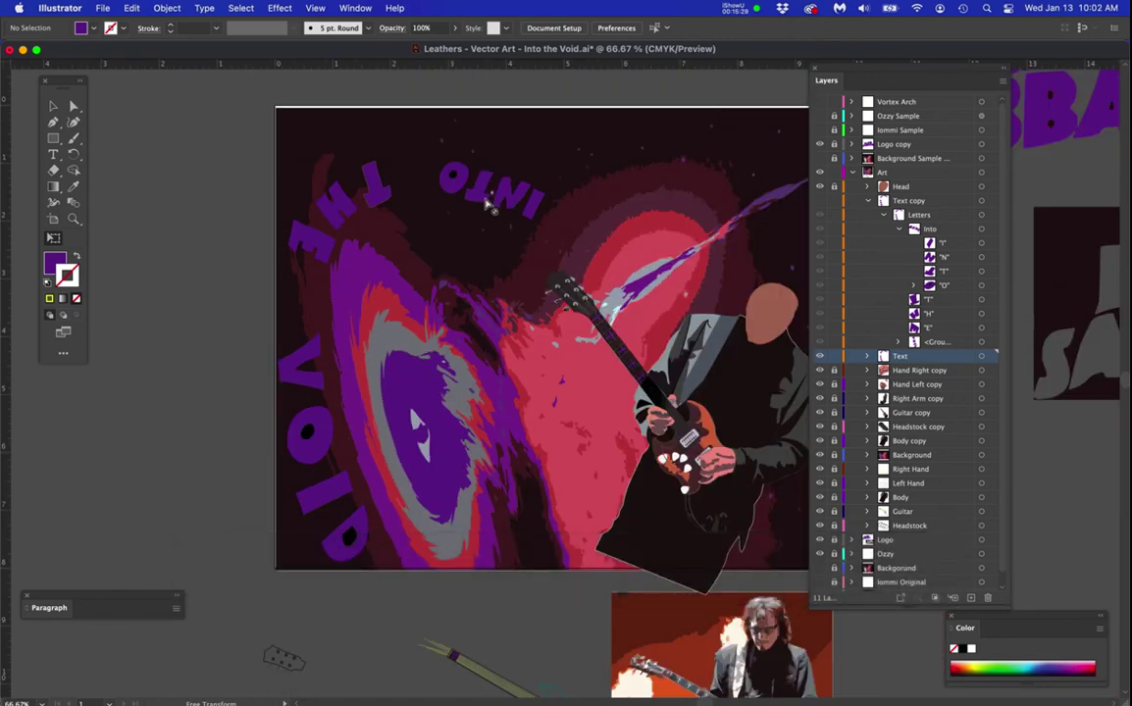
- Hide the original Text layer, then show and lock the Text copy layer
click(820, 356)
click(820, 187)
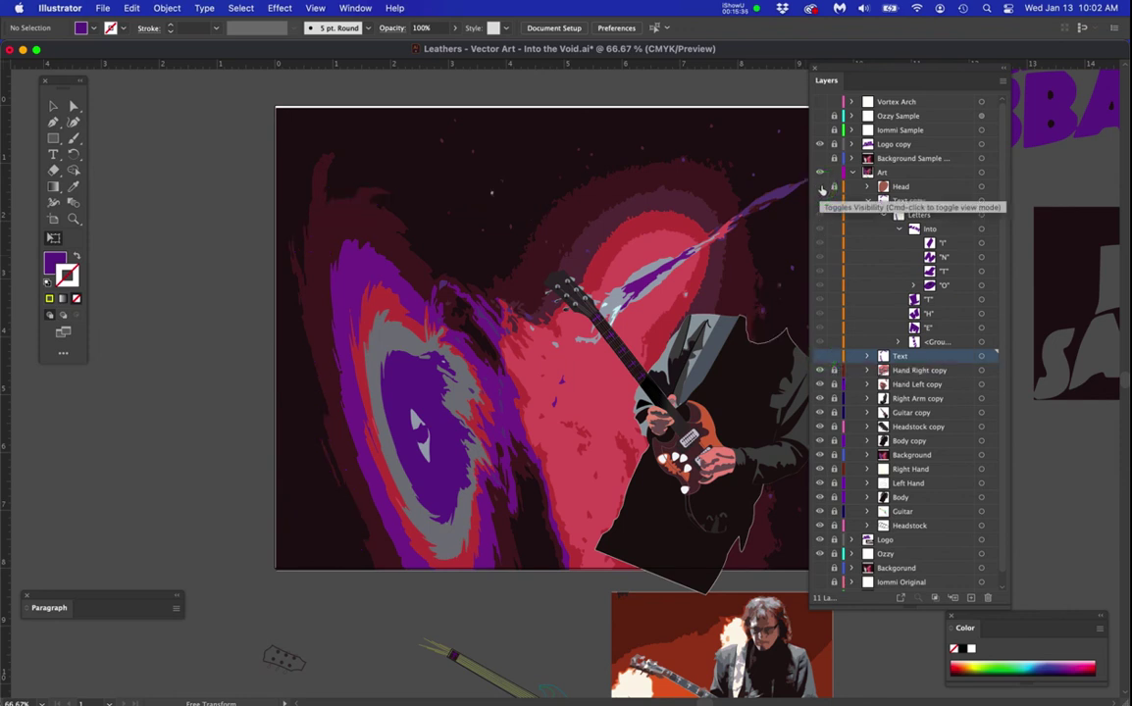
click(821, 186)
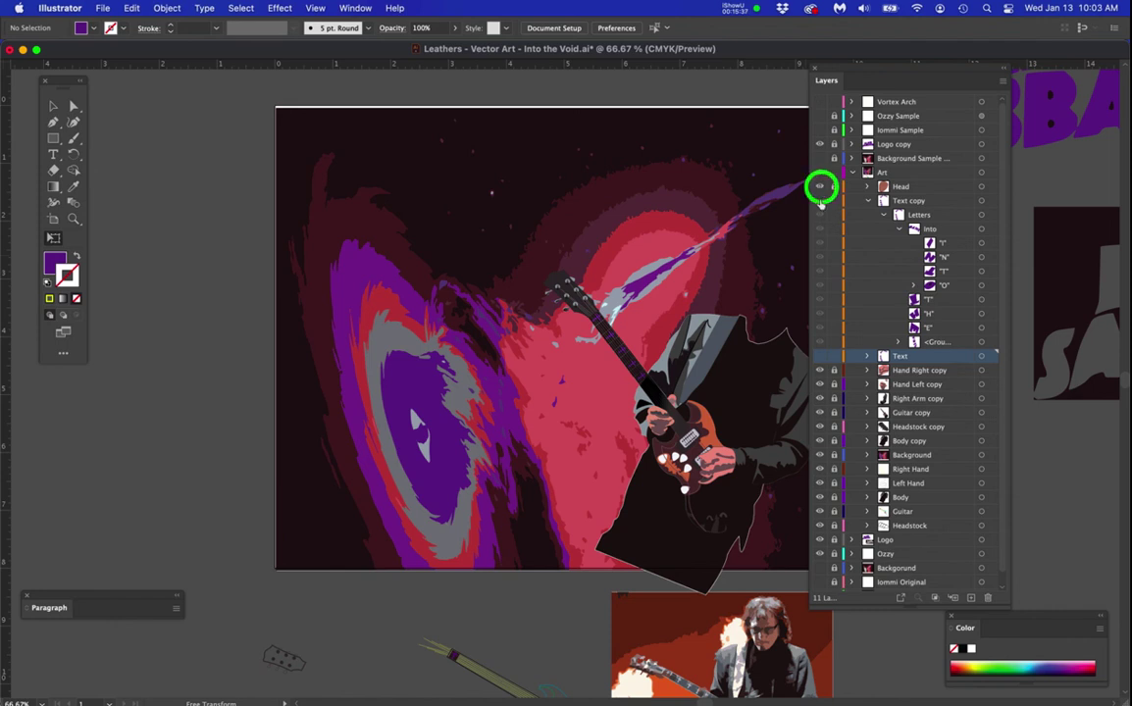
click(820, 356)
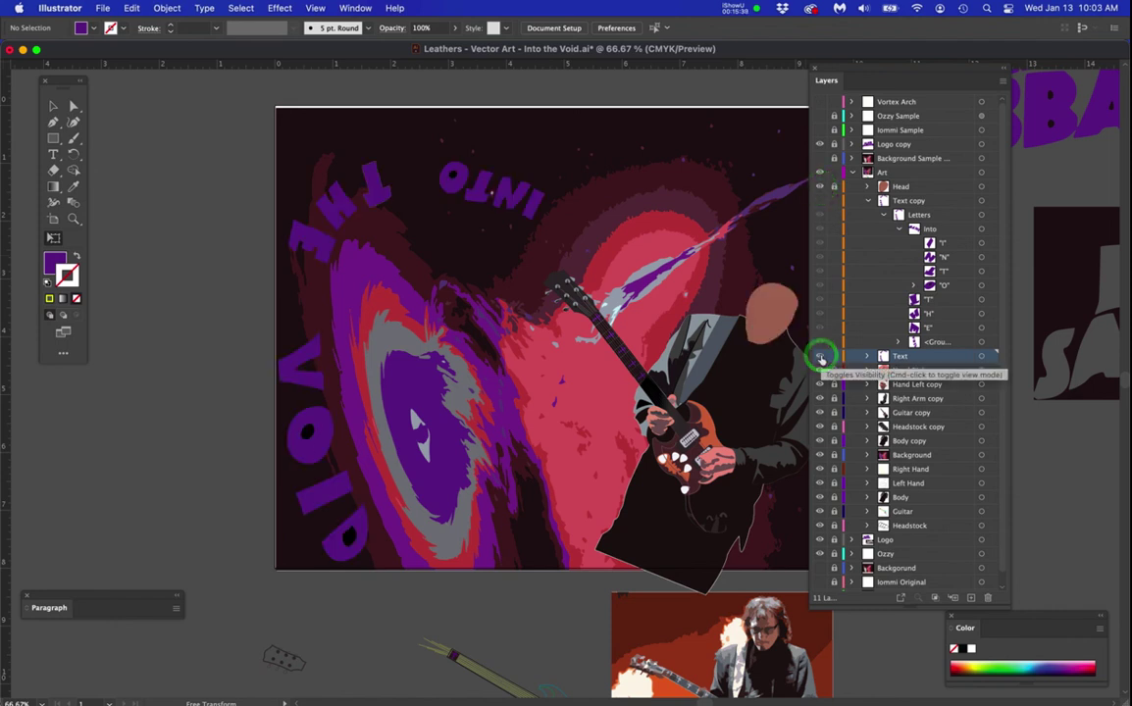
click(821, 357)
click(834, 202)
click(821, 200)
click(837, 202)
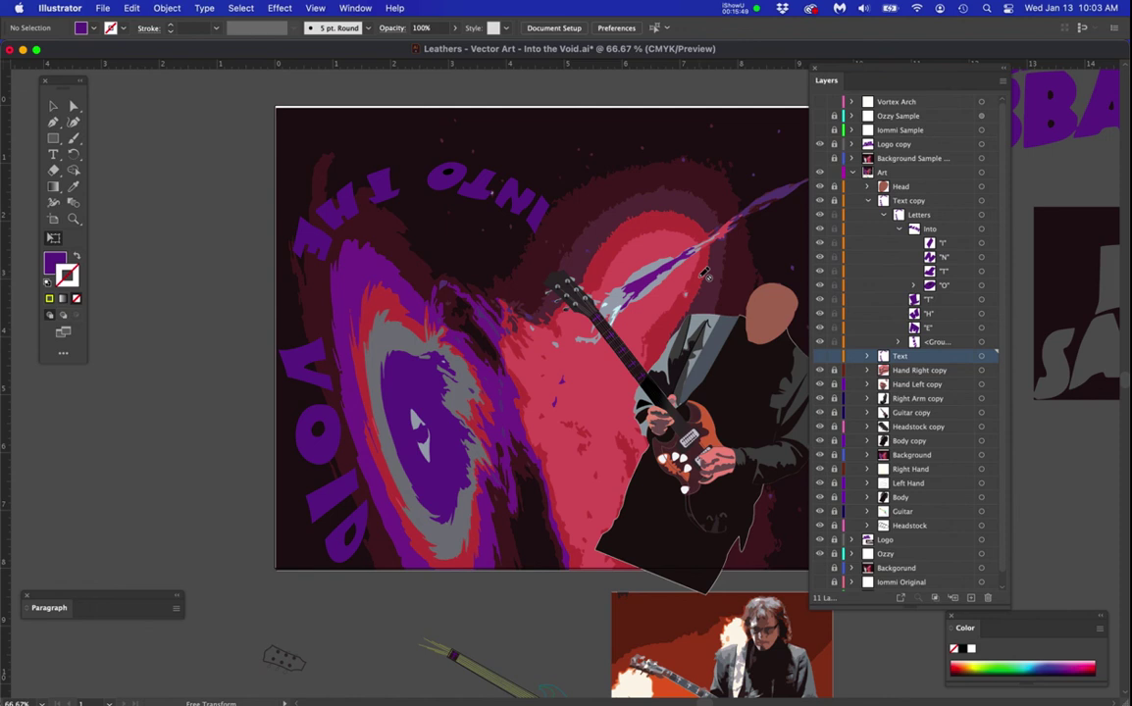
- Unlock the Text copy layer, then slightly enlarge the T of THE, rotate it clockwise, and deselect it
scroll(371, 174, up, 2)
click(405, 204)
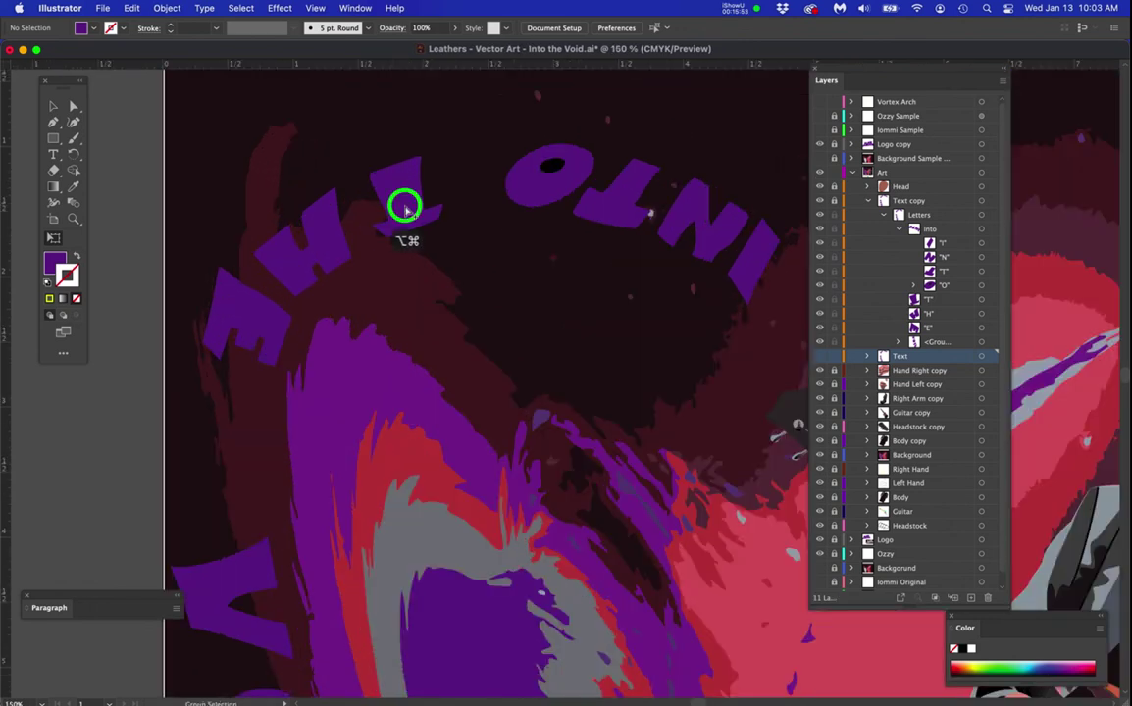
click(835, 200)
super+click(410, 202)
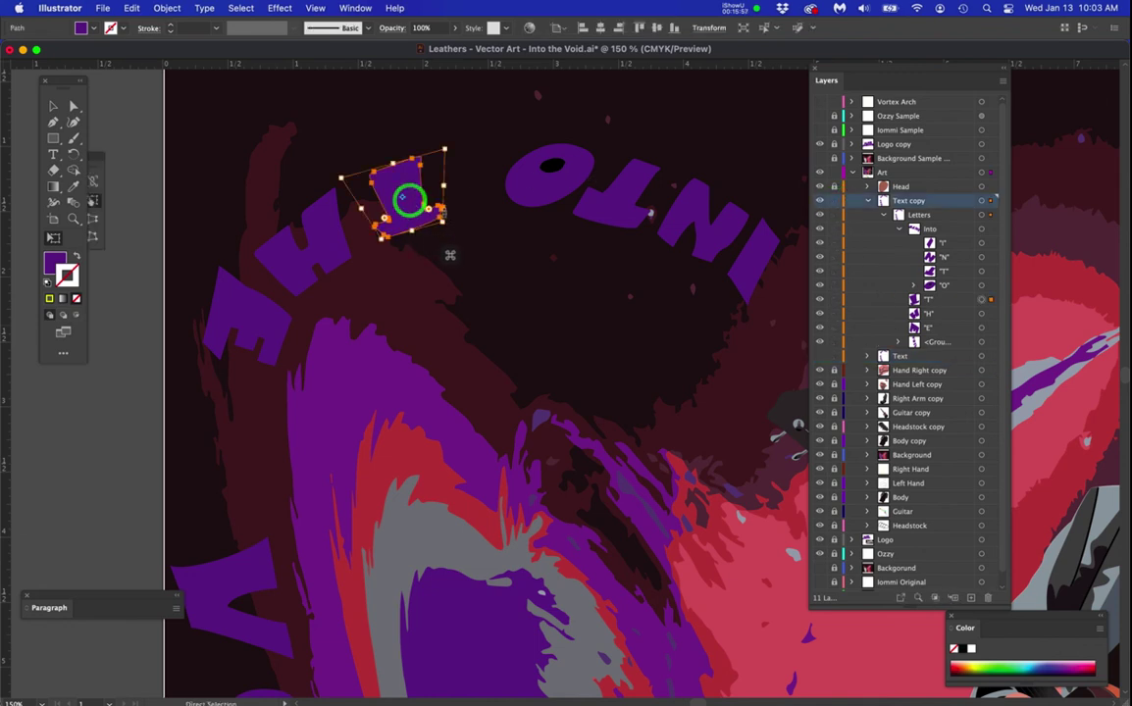
drag(448, 229, 500, 255)
drag(413, 218, 413, 225)
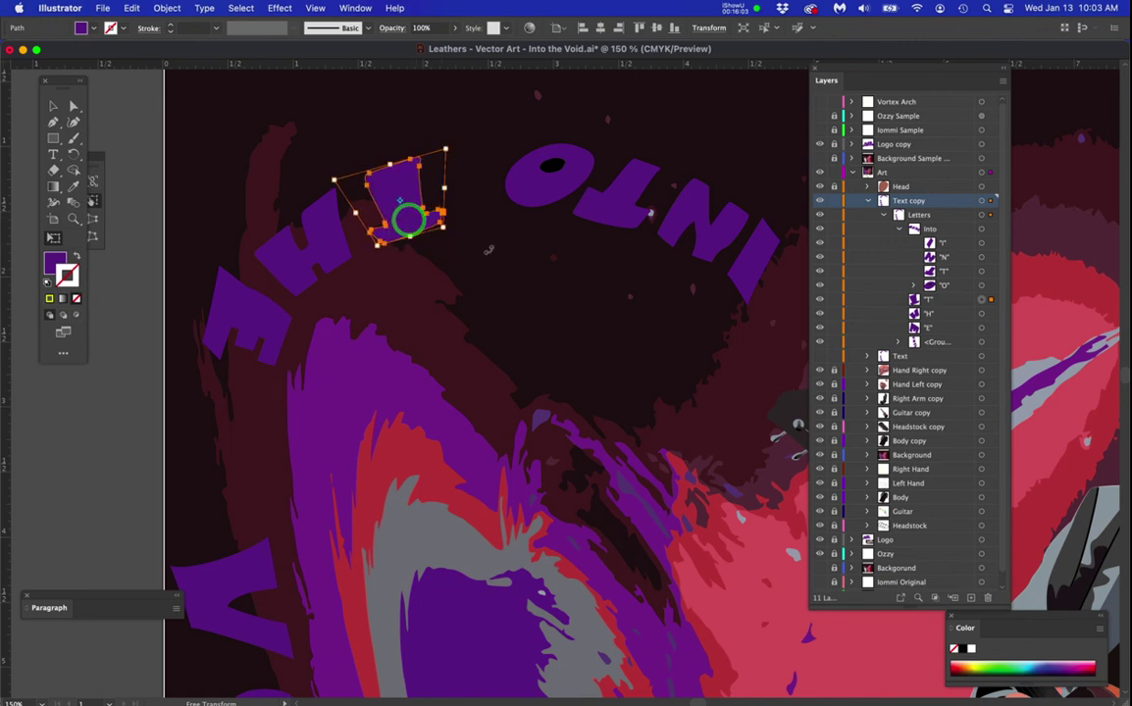
drag(487, 254, 460, 282)
click(461, 278)
scroll(460, 277, down, 5)
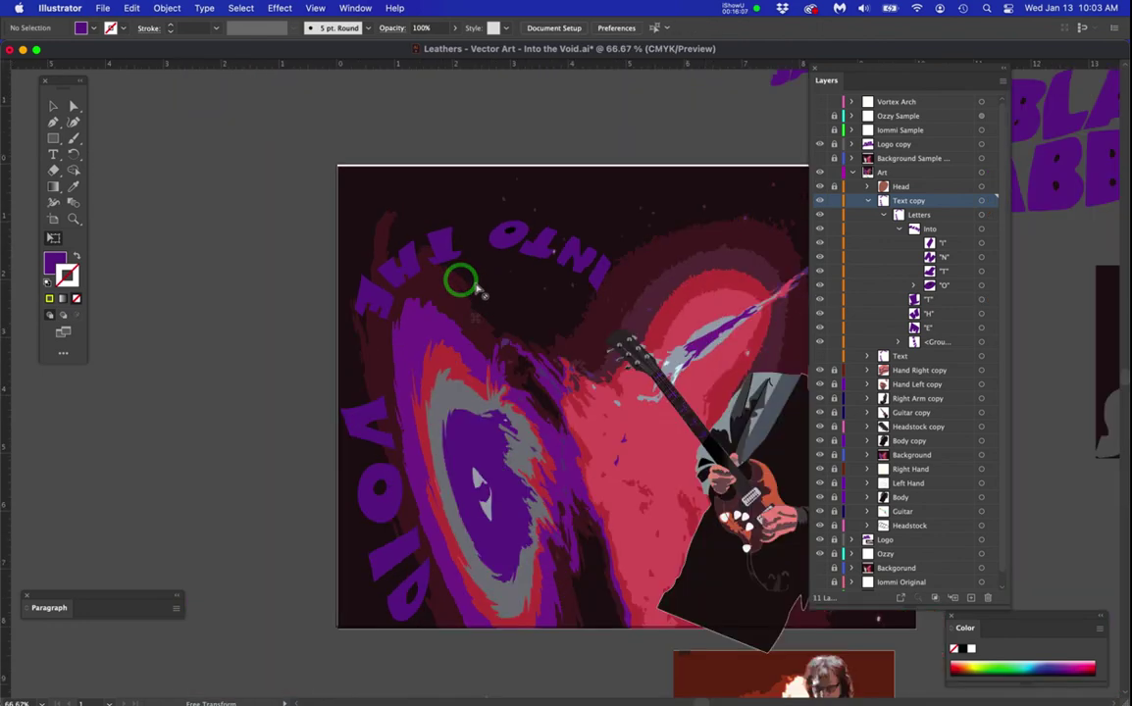
- Select all four letters of INTO and move them together slightly inward, closer to THE, and deselect them
scroll(601, 262, up, 3)
click(411, 246)
shift+click(448, 270)
shift+click(502, 278)
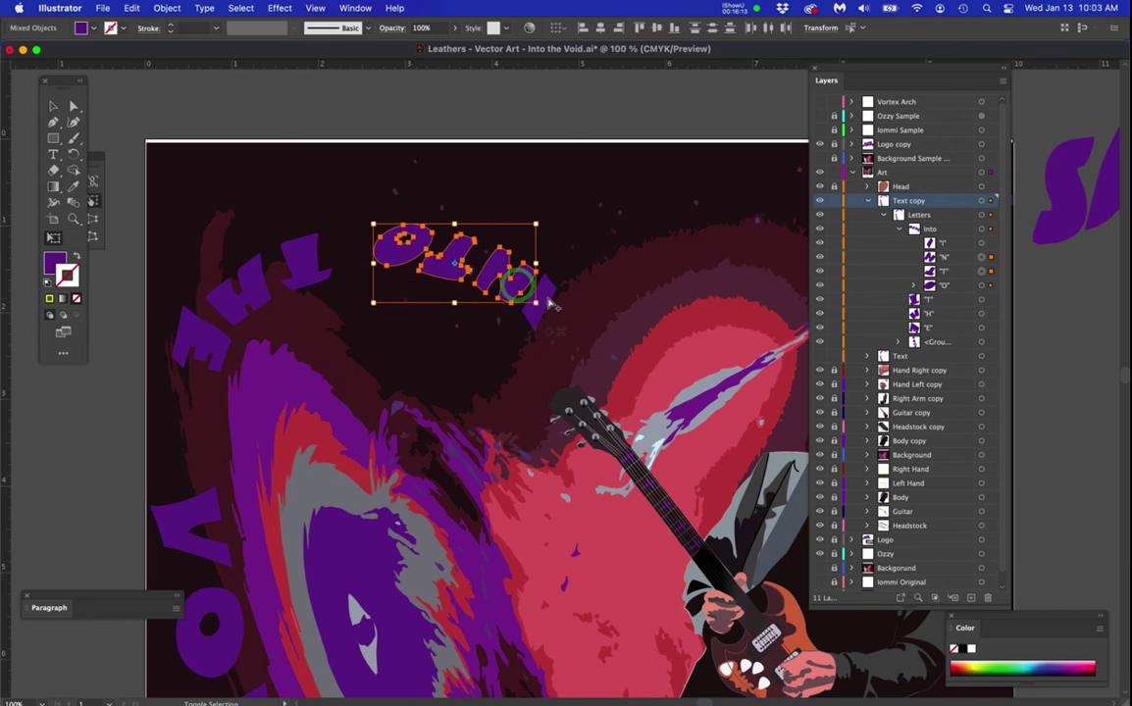
shift+click(546, 295)
drag(530, 287, 522, 313)
click(406, 123)
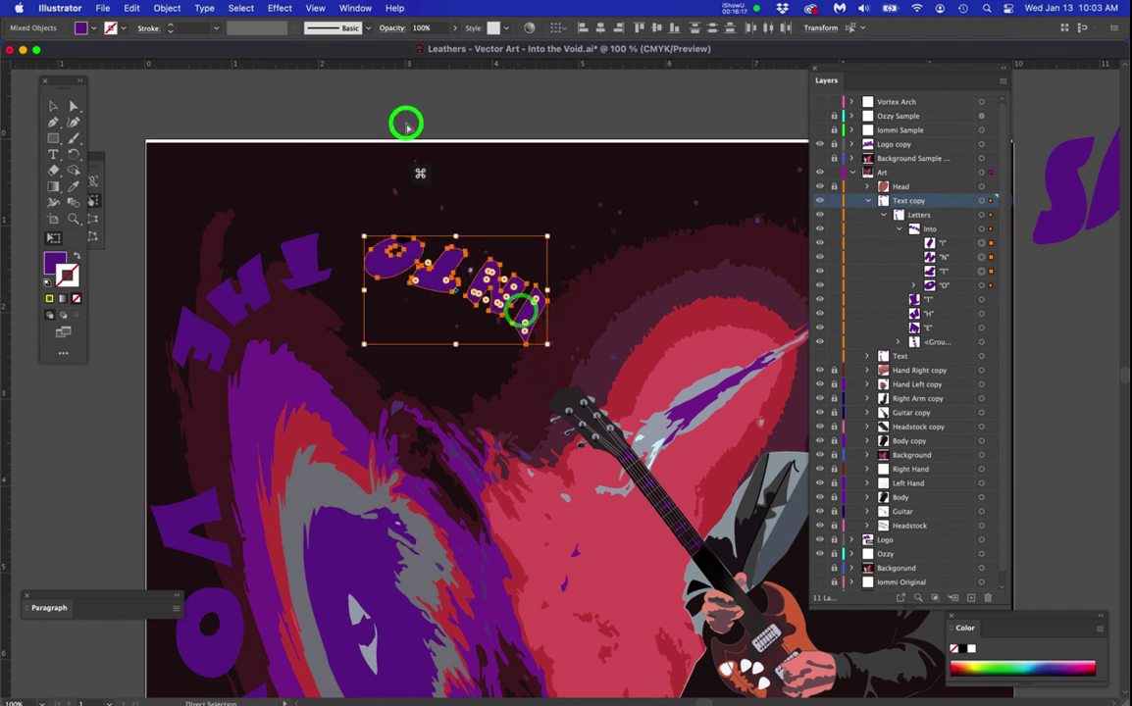
scroll(510, 235, down, 1)
scroll(531, 211, down, 1)
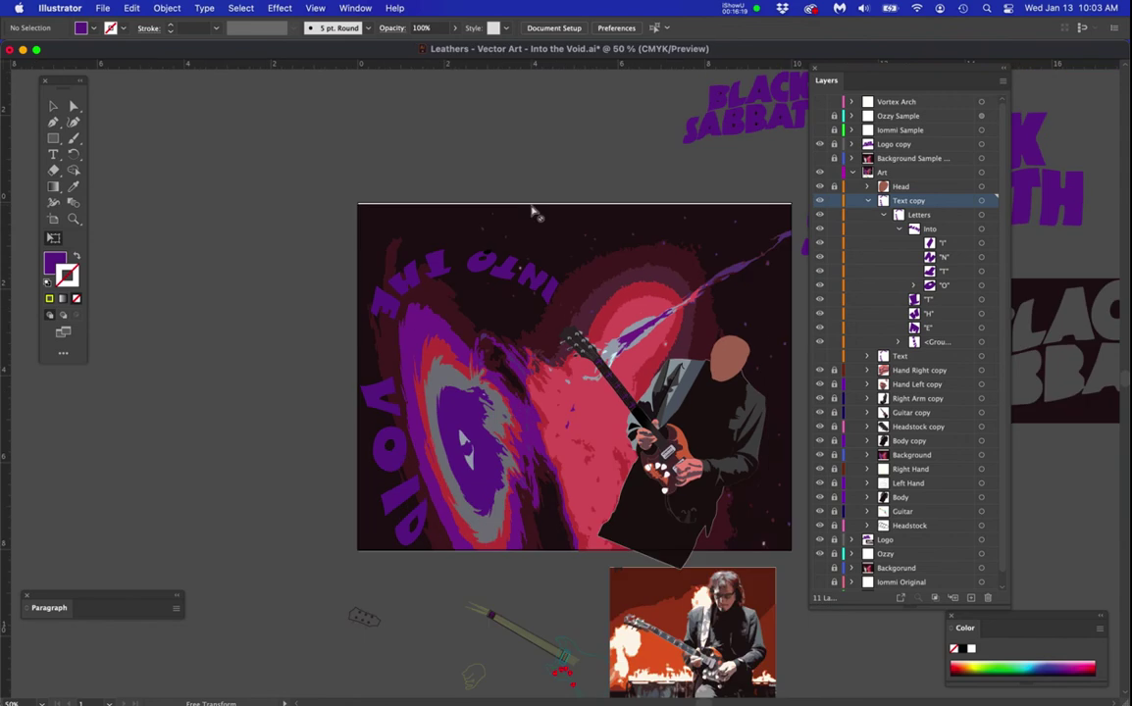
- Delete the leftover black counter shape above the O of INTO
scroll(460, 253, up, 3)
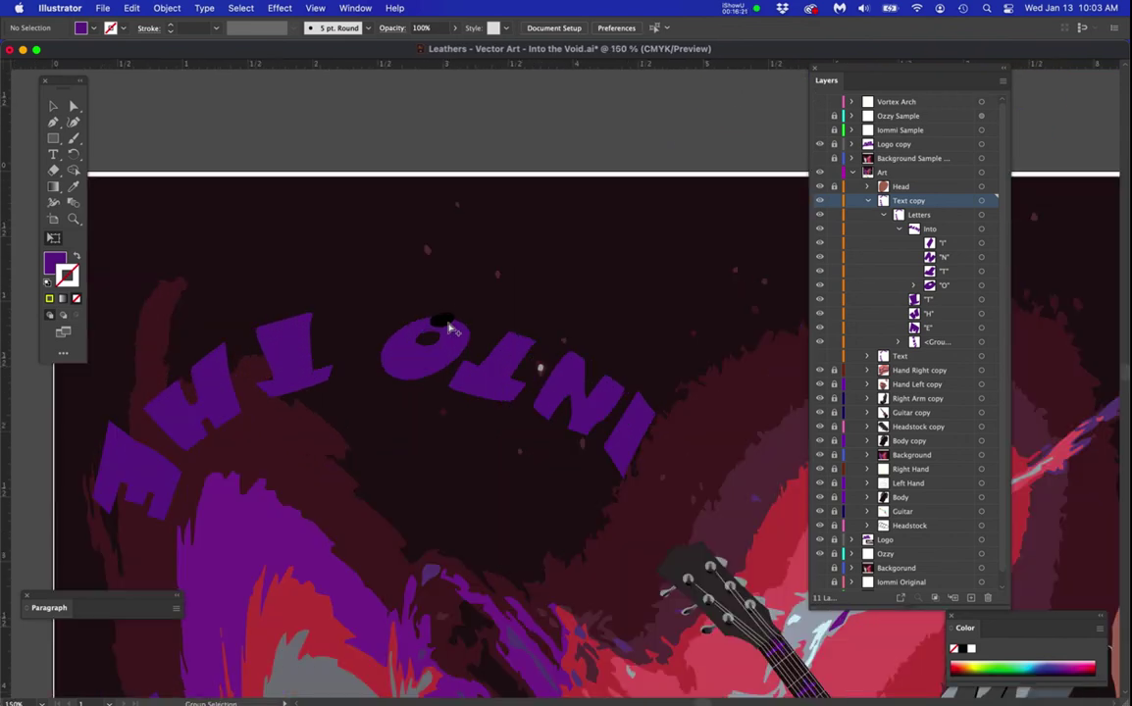
click(446, 324)
key(Delete)
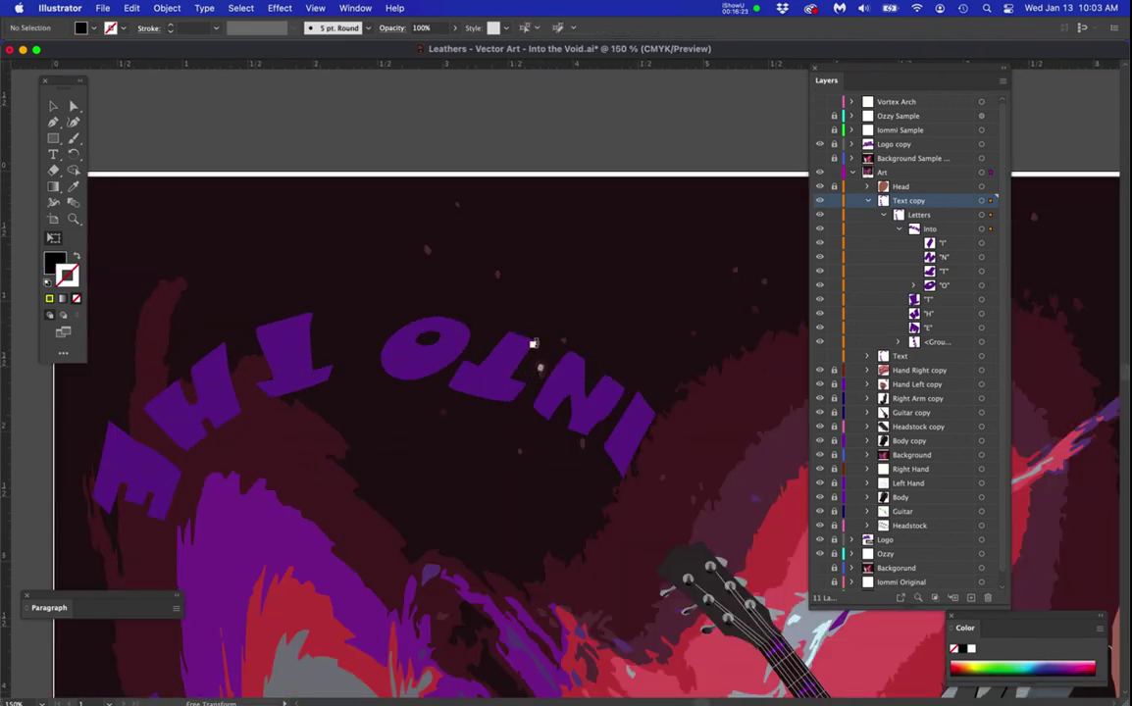
- Save the document, agreeing to keep its legacy format
scroll(519, 370, down, 3)
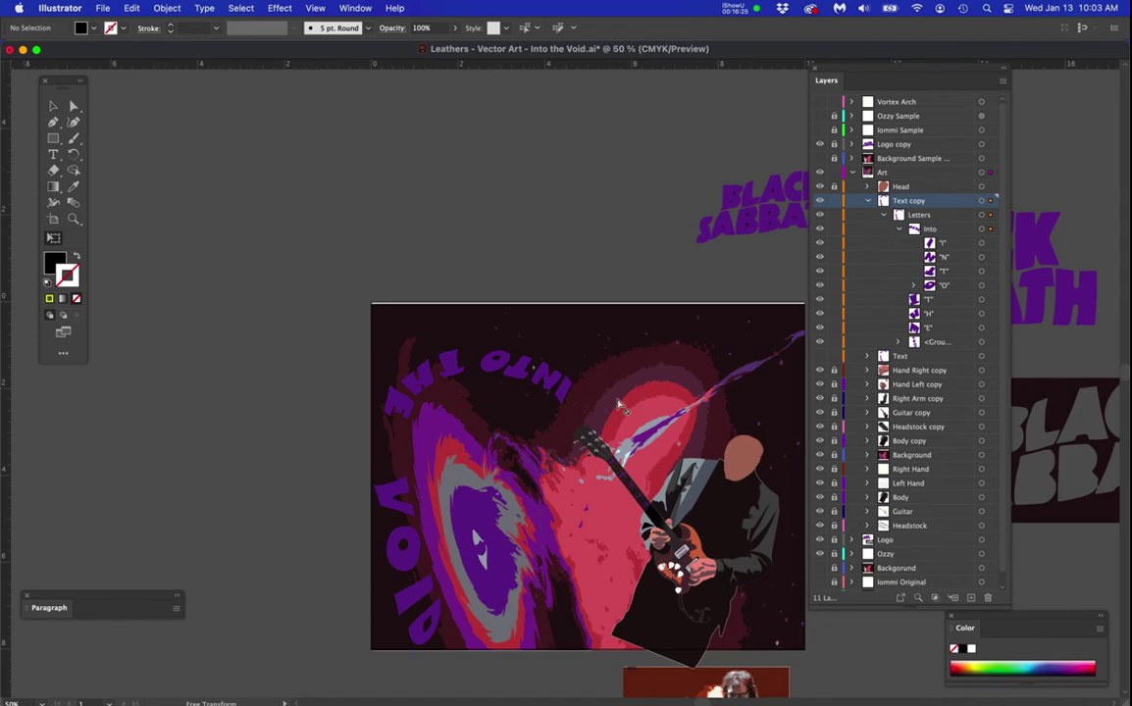
drag(589, 313, 573, 283)
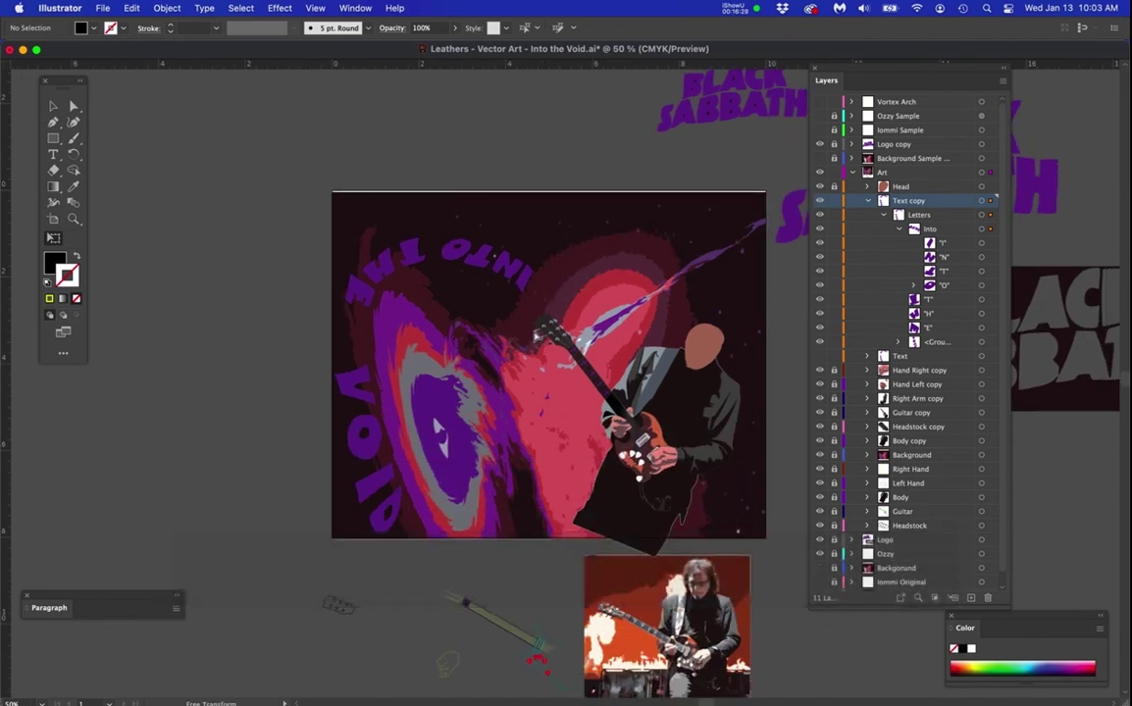
key(super+s)
click(699, 394)
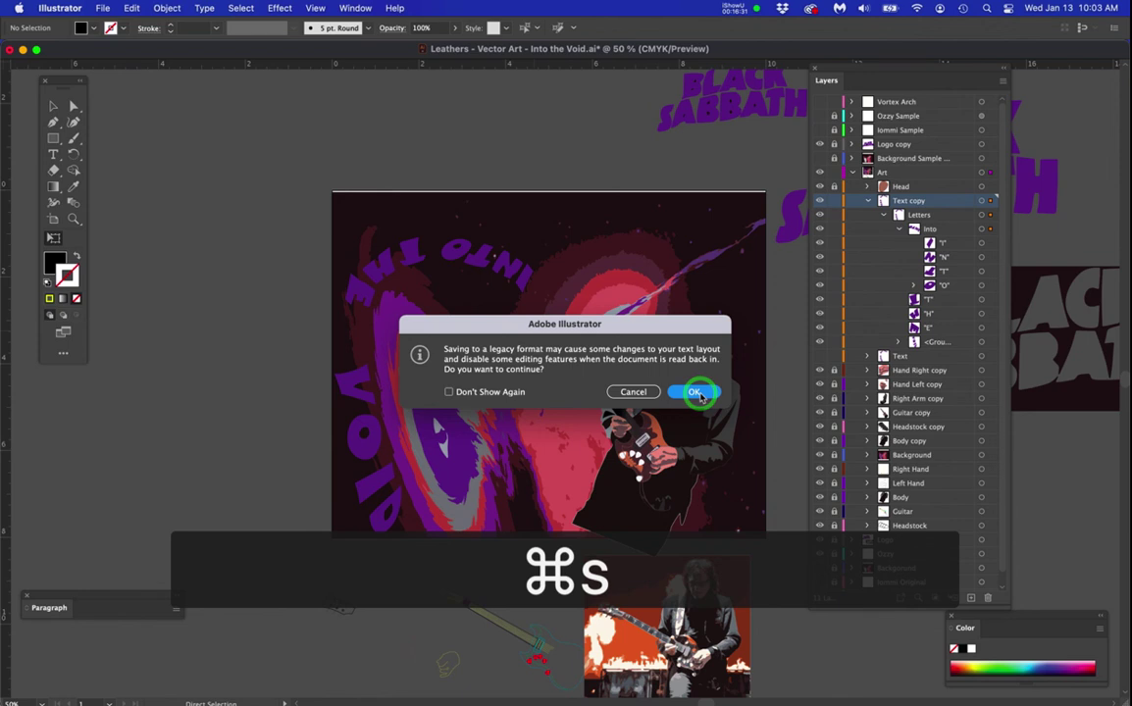